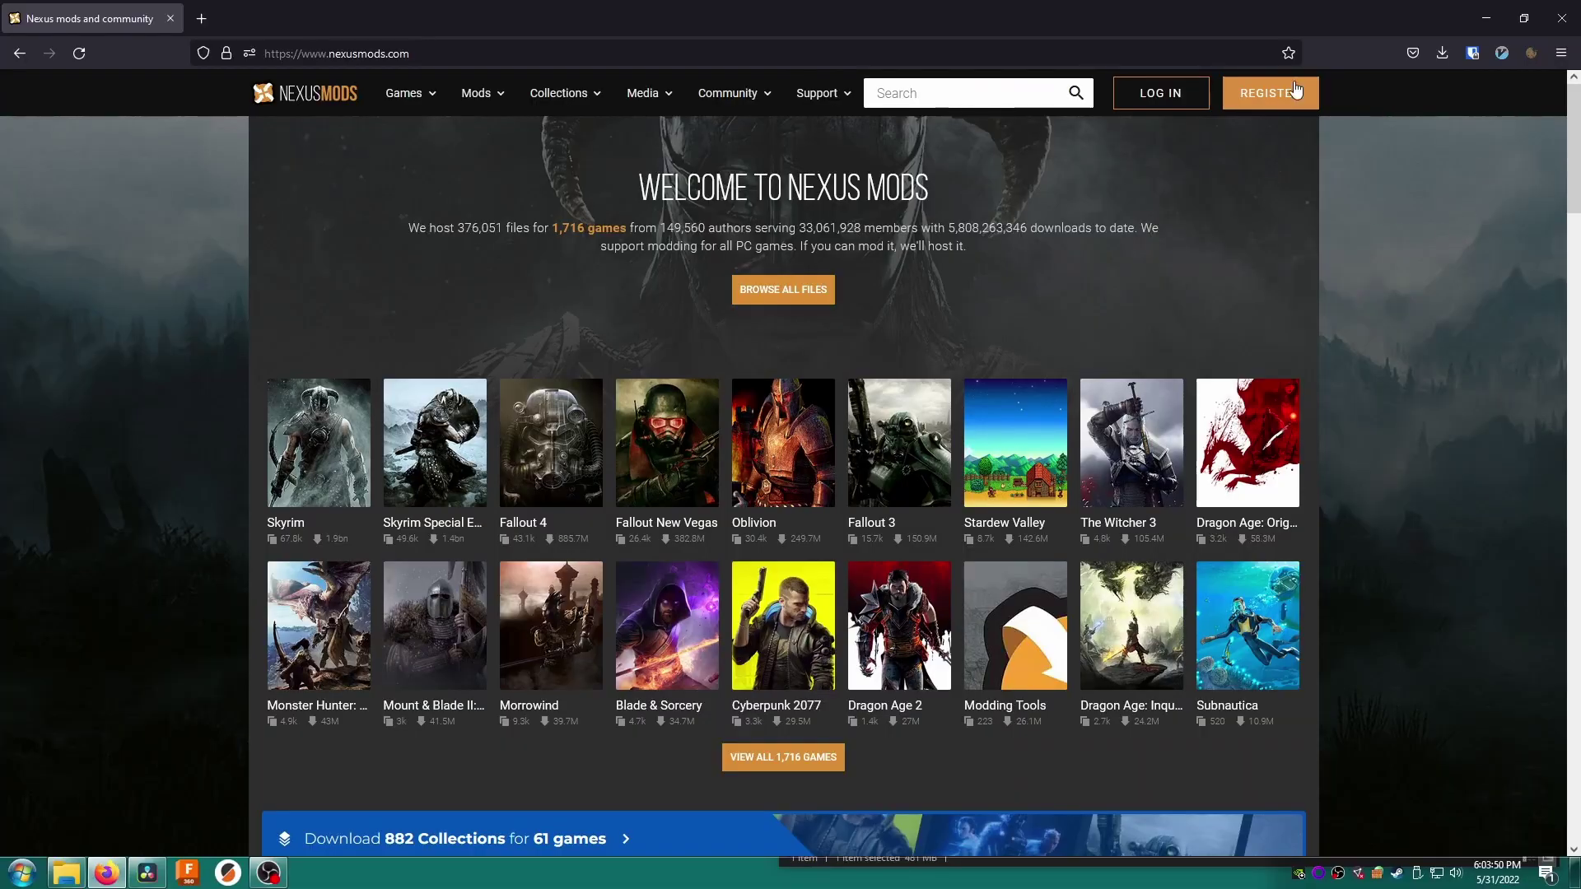
Open the account registration page on Nexus Mods.
left_click(1275, 94)
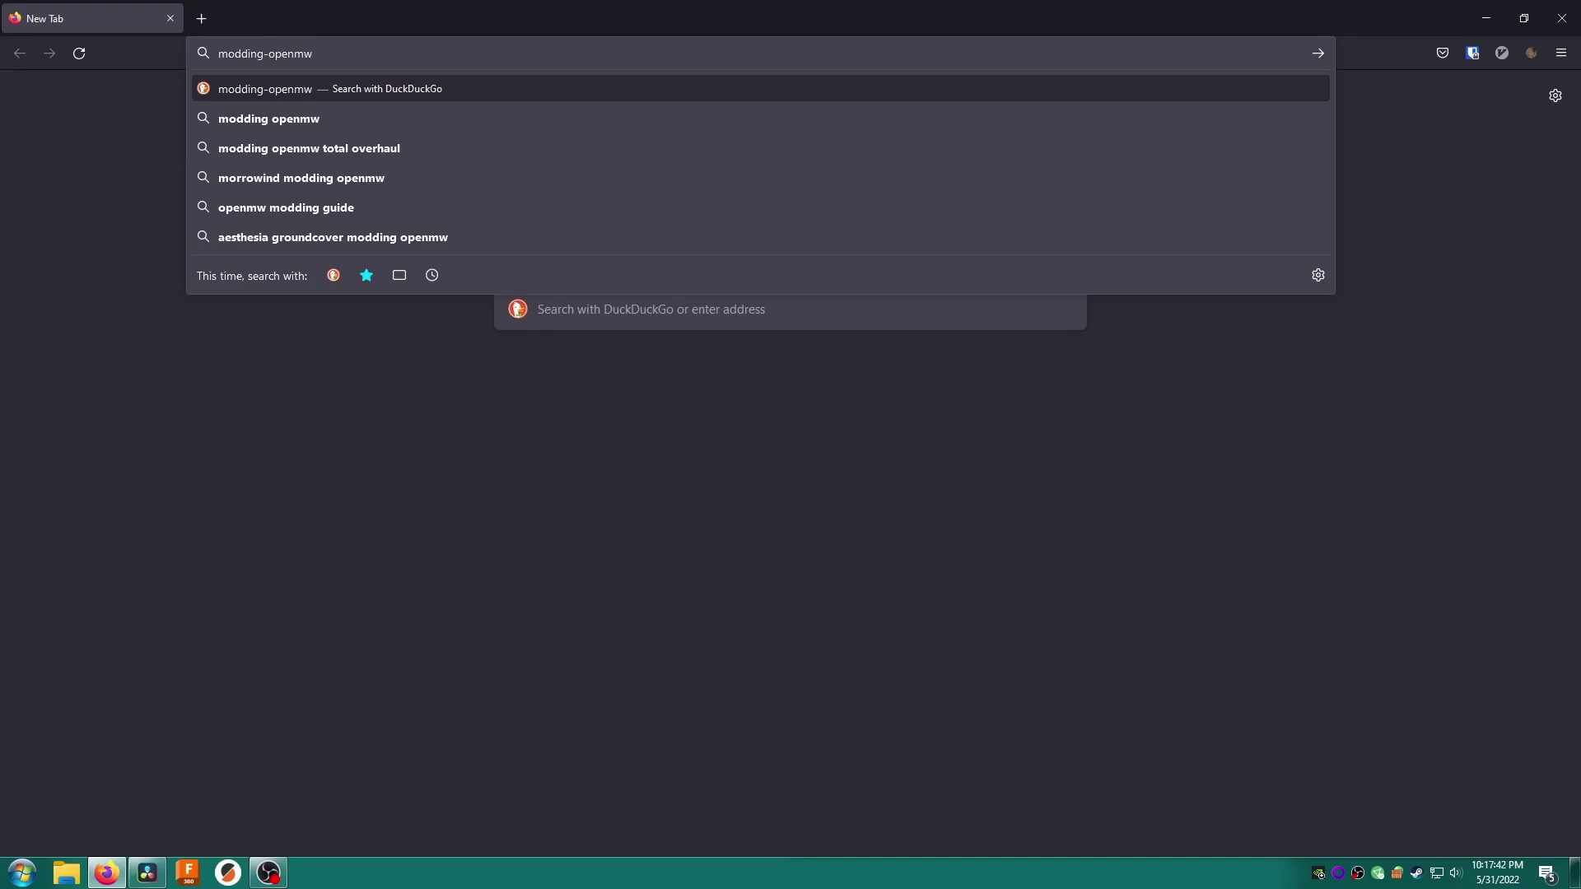
Go to modding-openmw.com and open the Patch for Purists page from the I Heart Vanilla mod list.
type(".com")
key("Return")
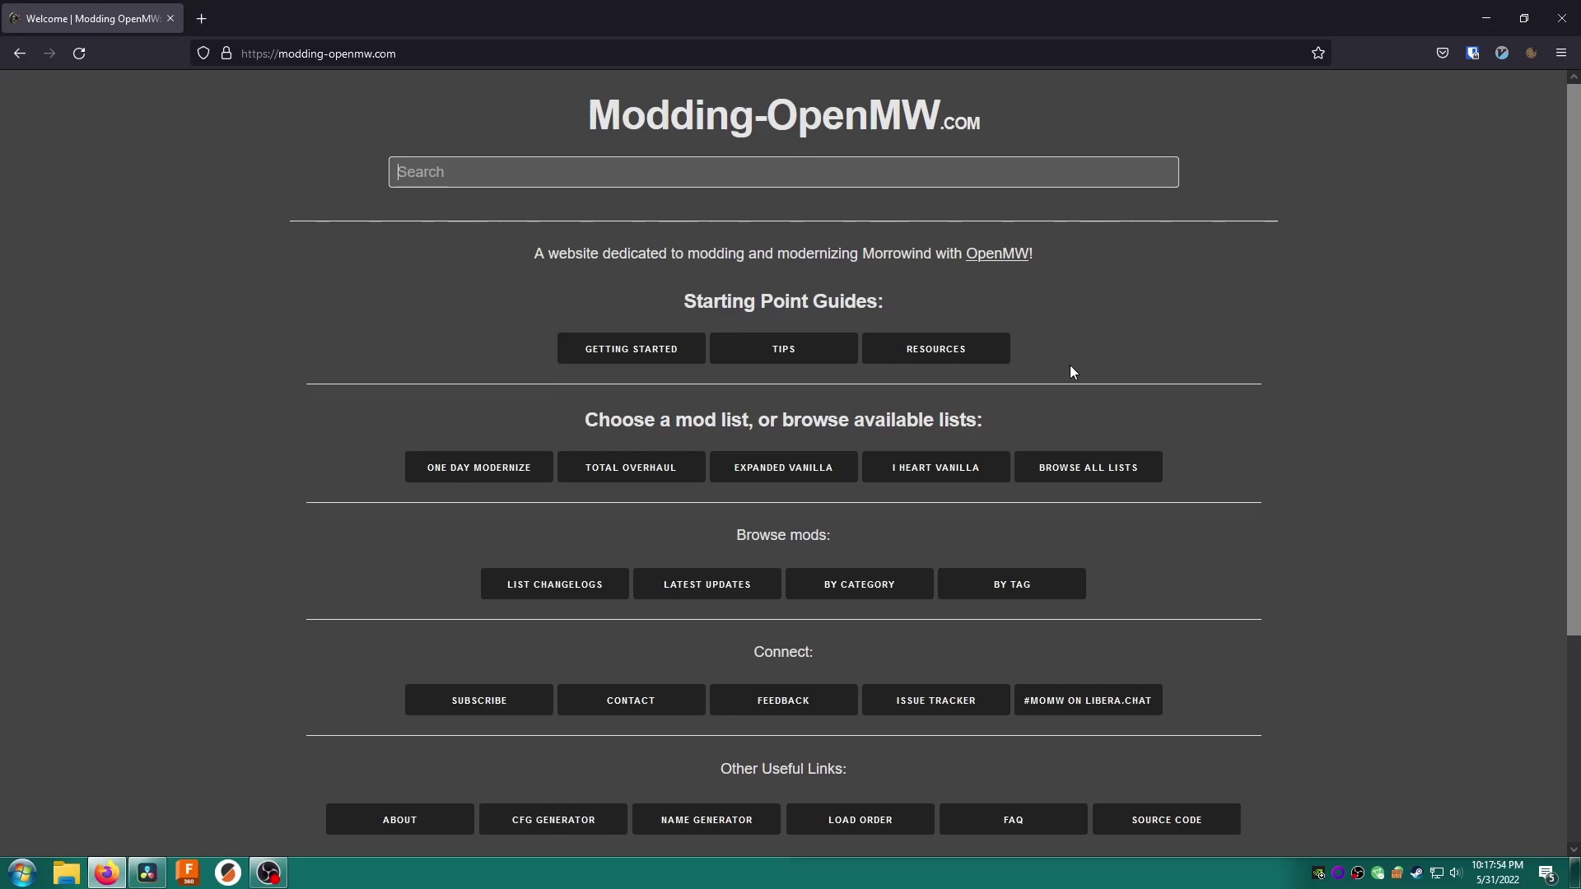
left_click(967, 476)
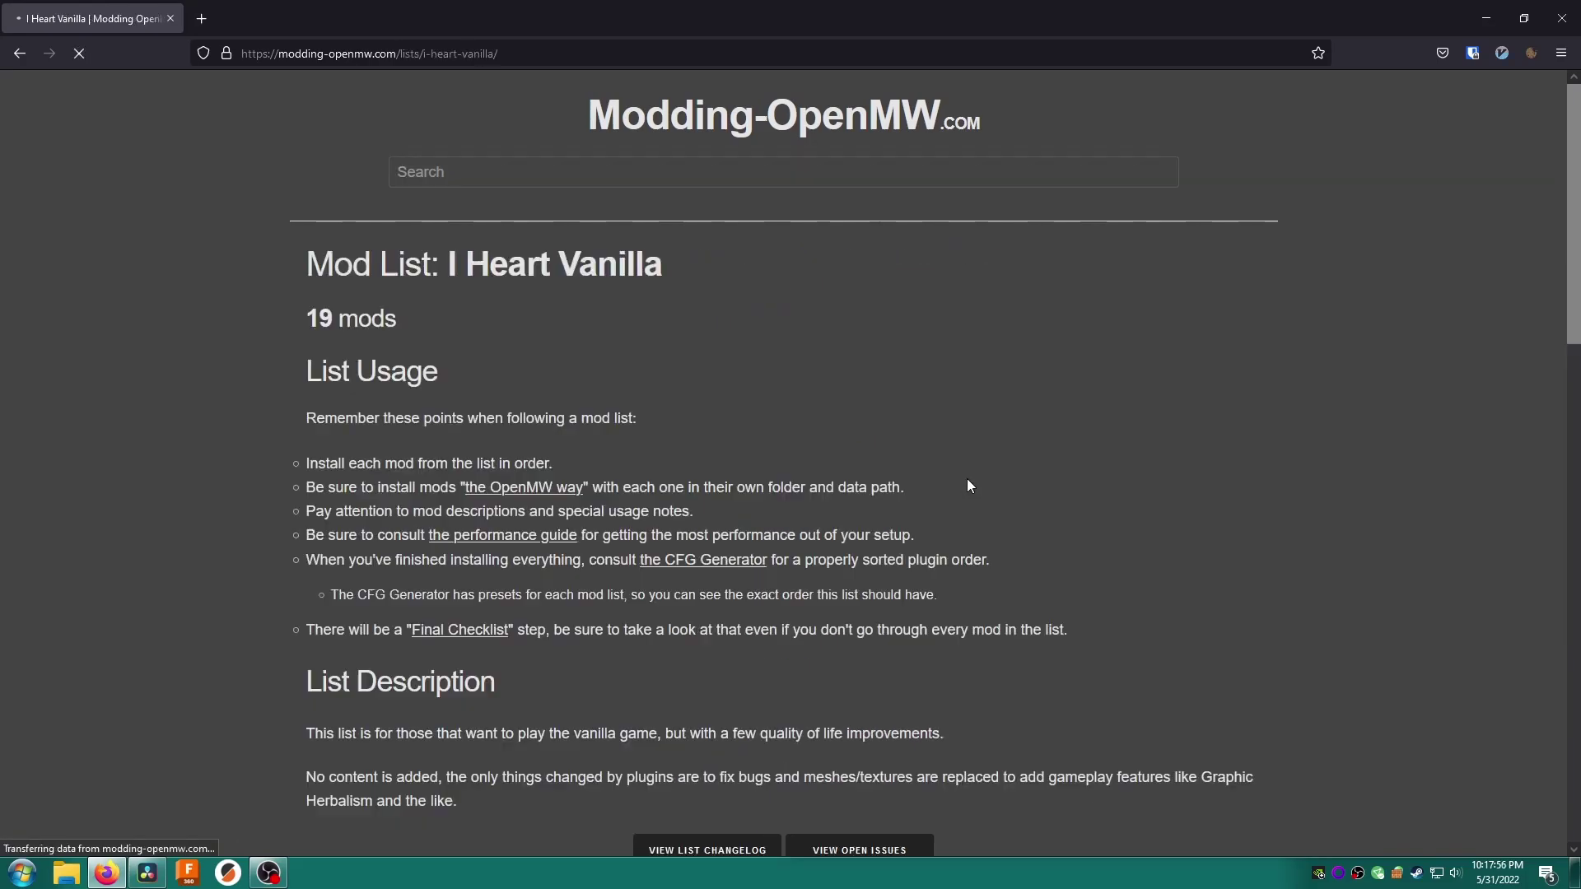
middle_click(1401, 329)
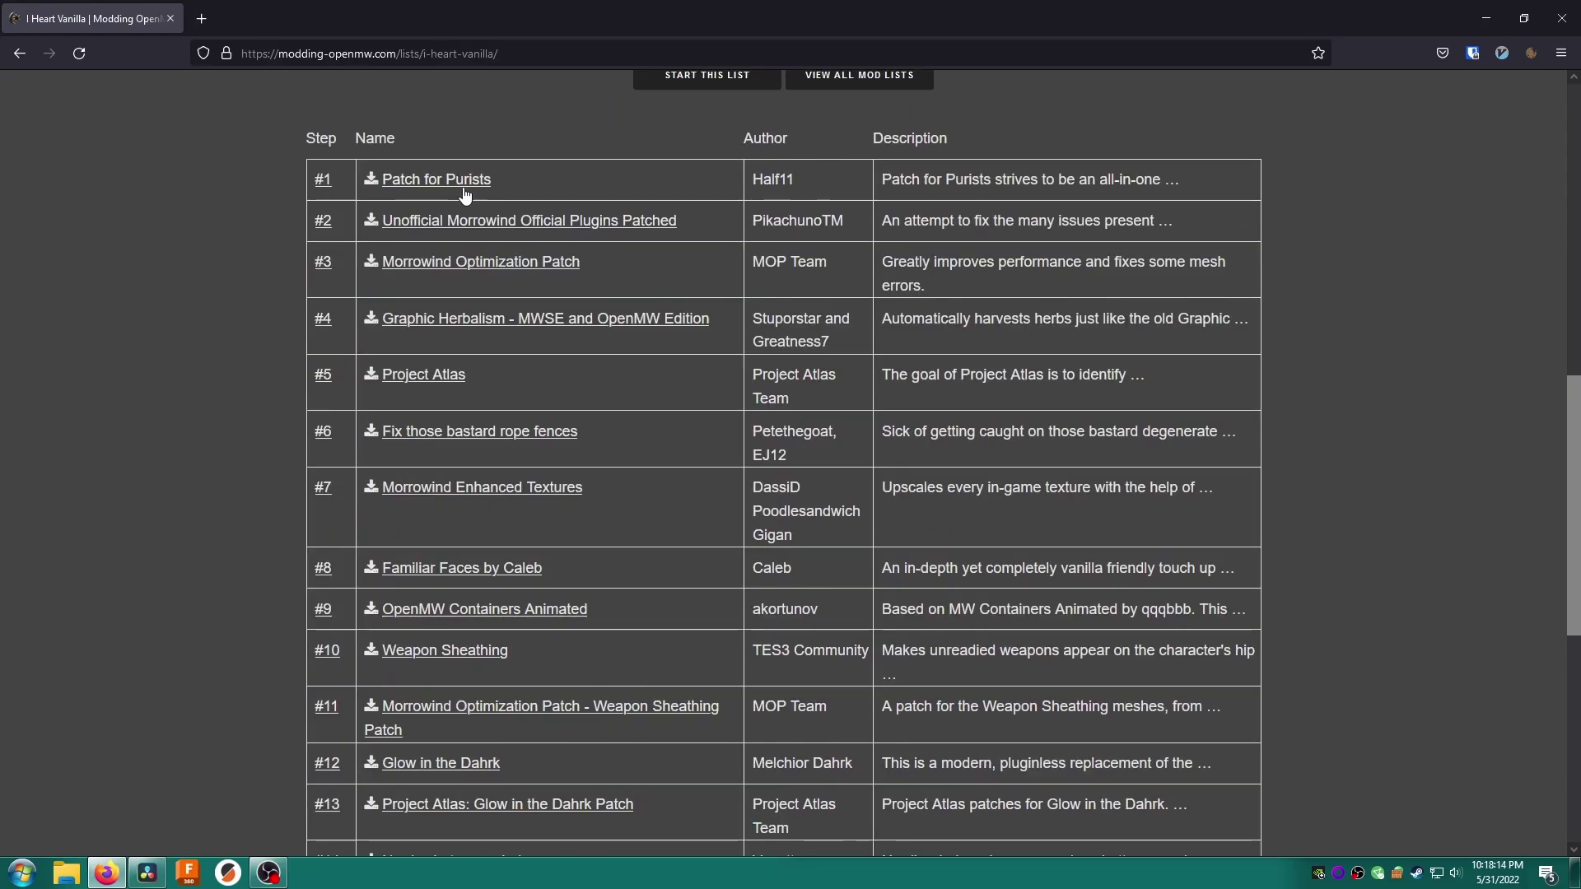
left_click(463, 194)
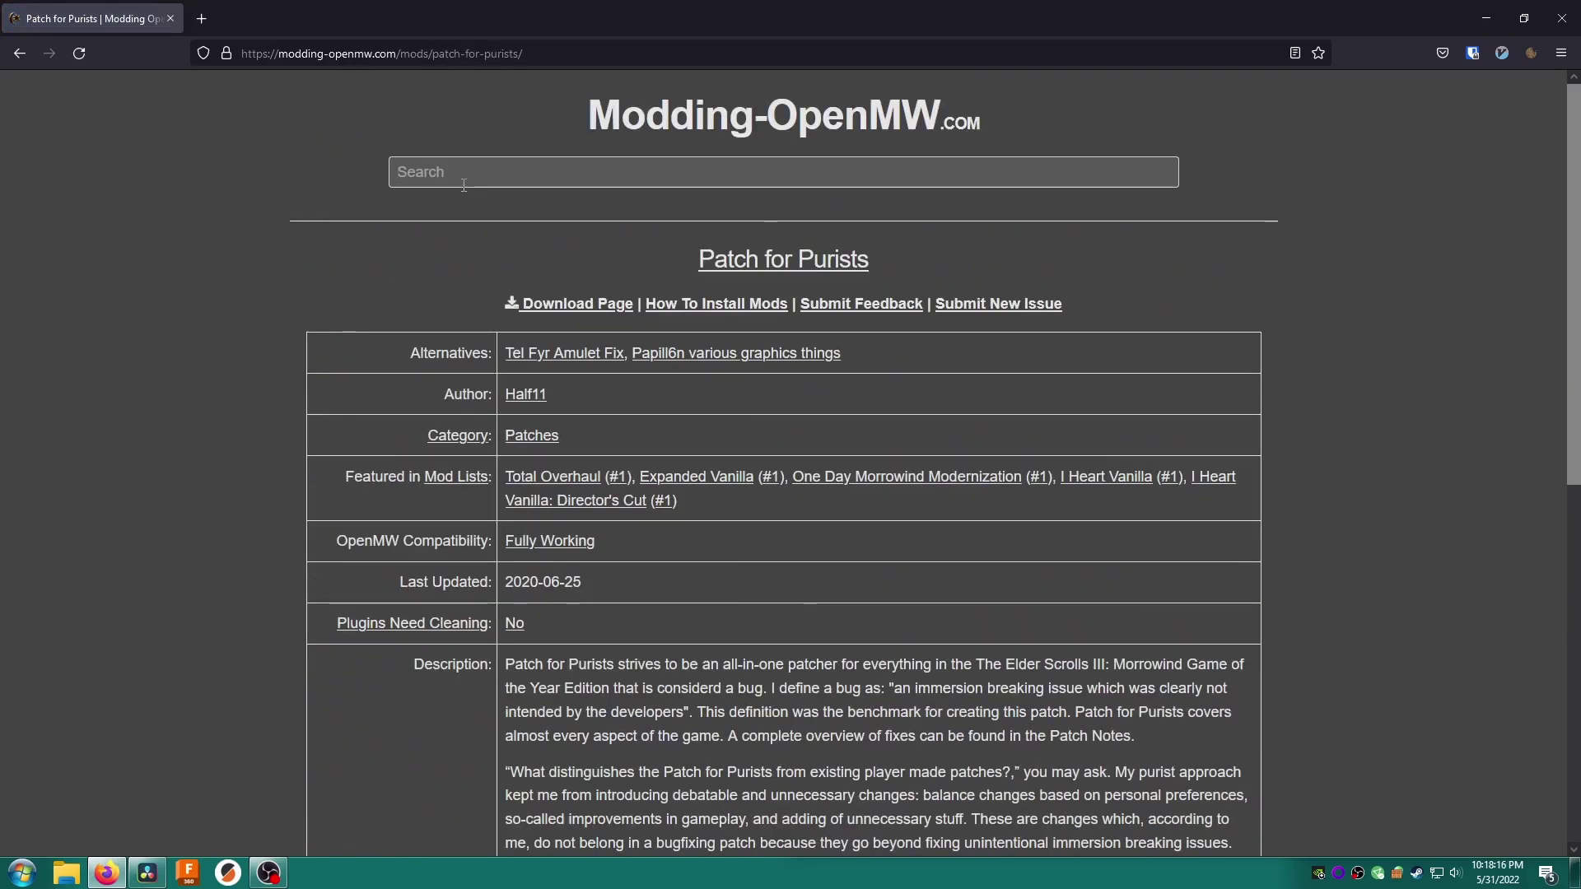
Review the Patch for Purists description, usage notes, included plugins and suggested folder path.
middle_click(1340, 298)
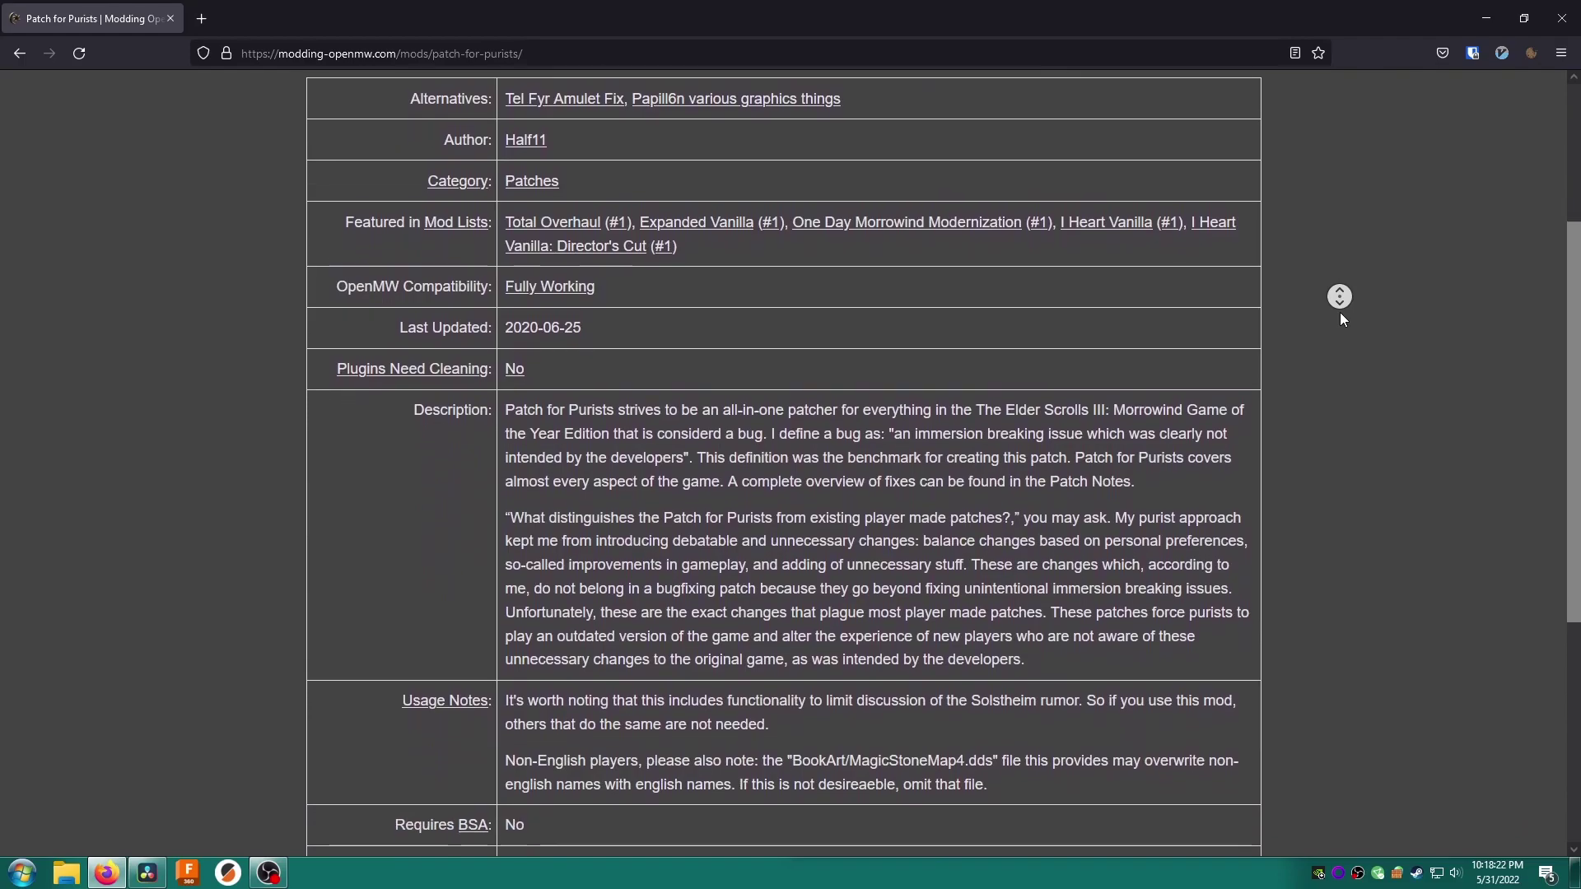
left_click_drag(803, 538, 519, 492)
left_click(1245, 510)
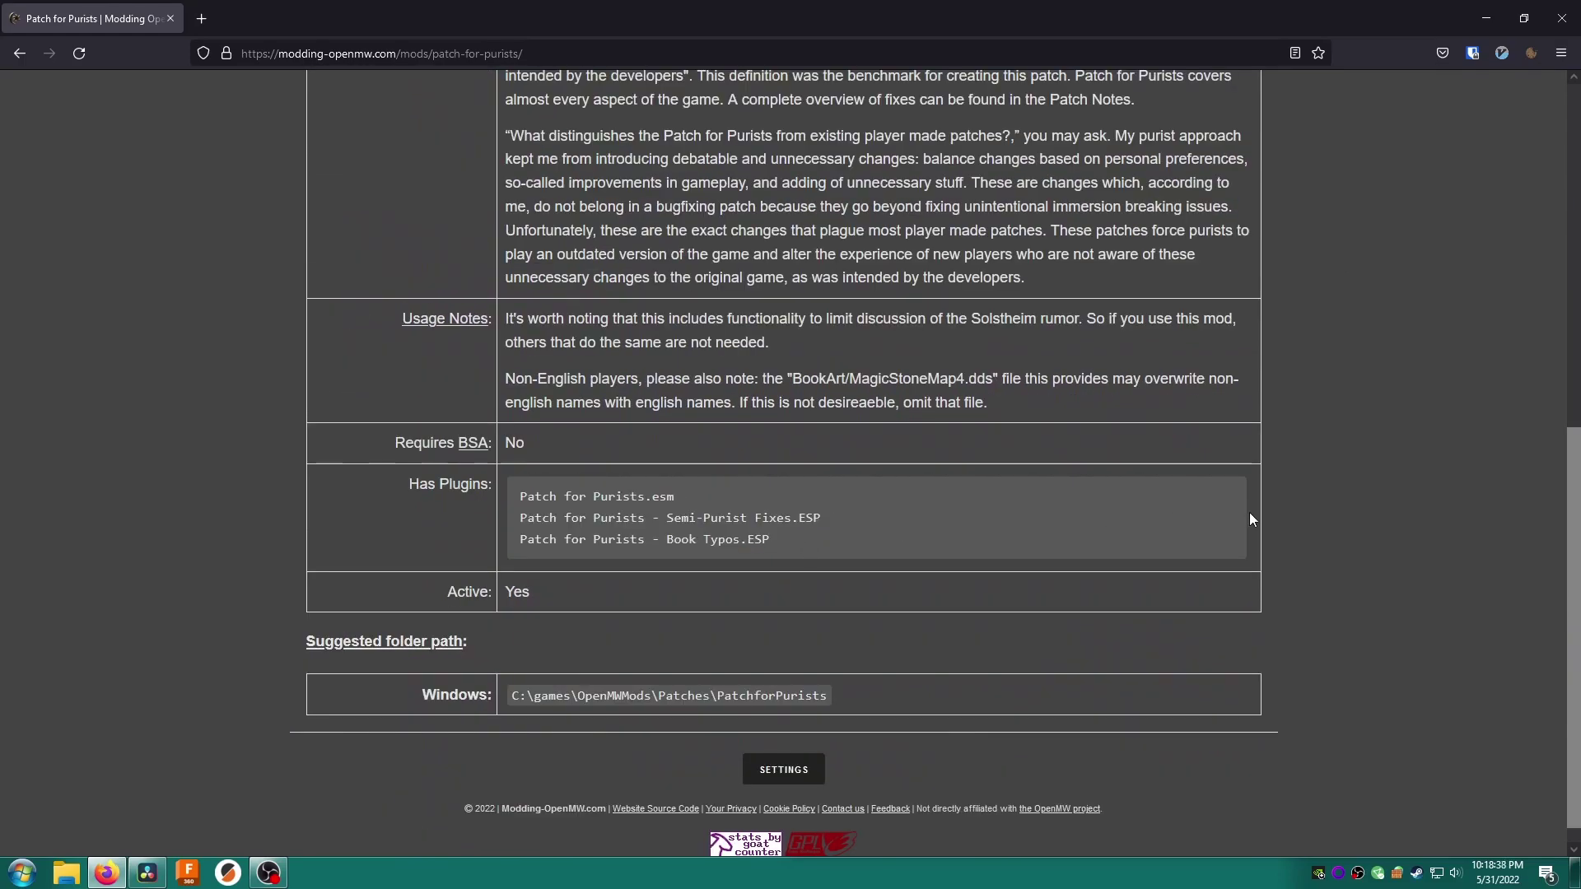
middle_click(1266, 527)
left_click(862, 373)
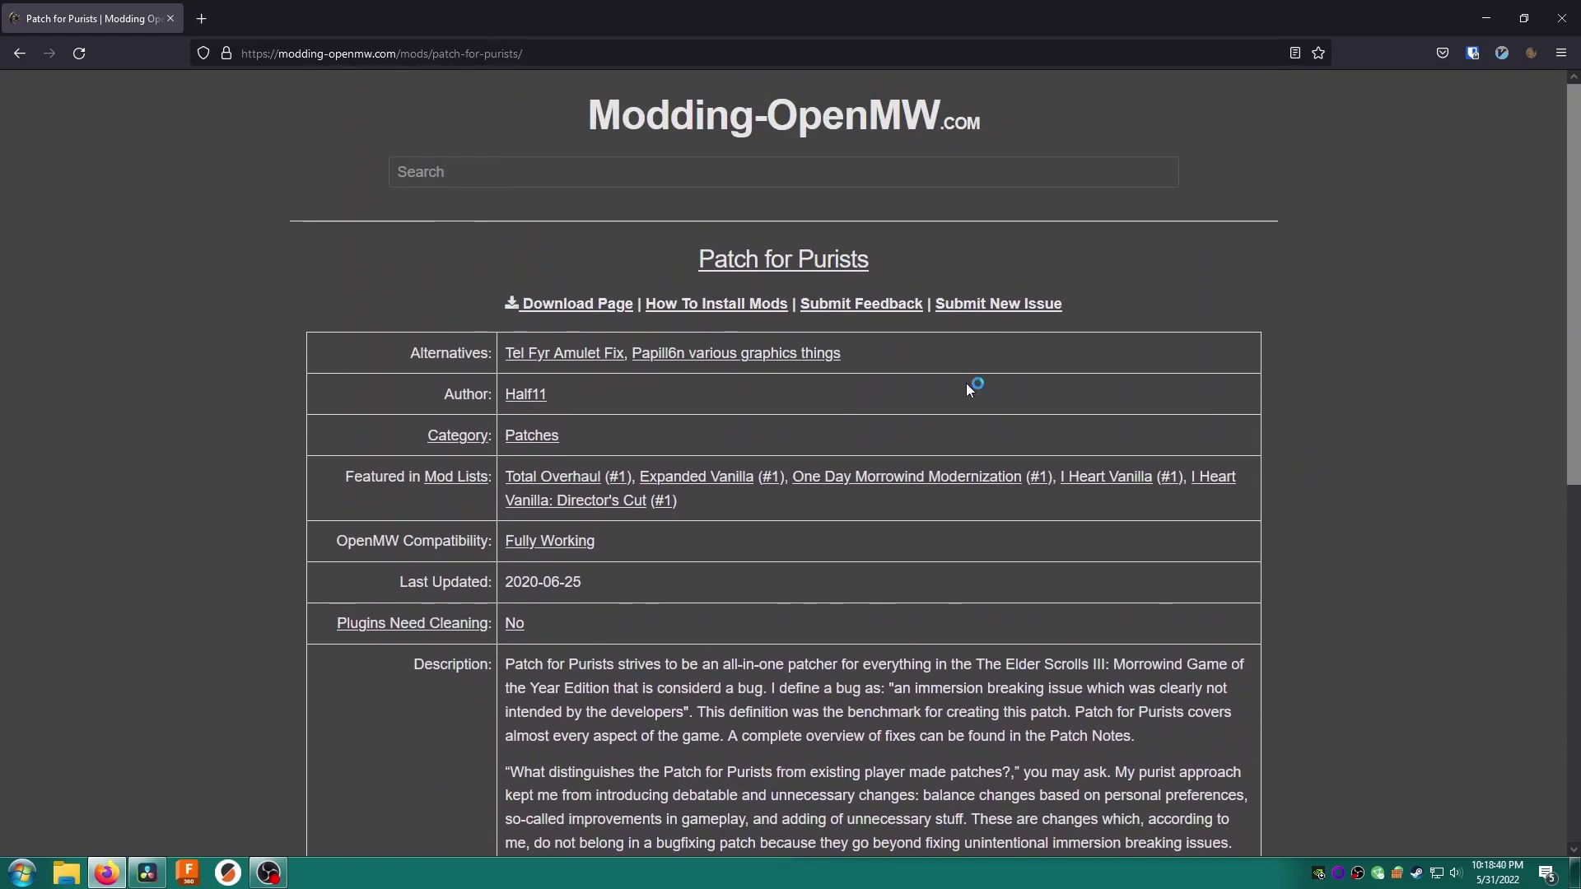
Open the mod's Nexus Mods download page and start a manual download of the Patch for Purists main file.
left_click(554, 308)
middle_click(1426, 451)
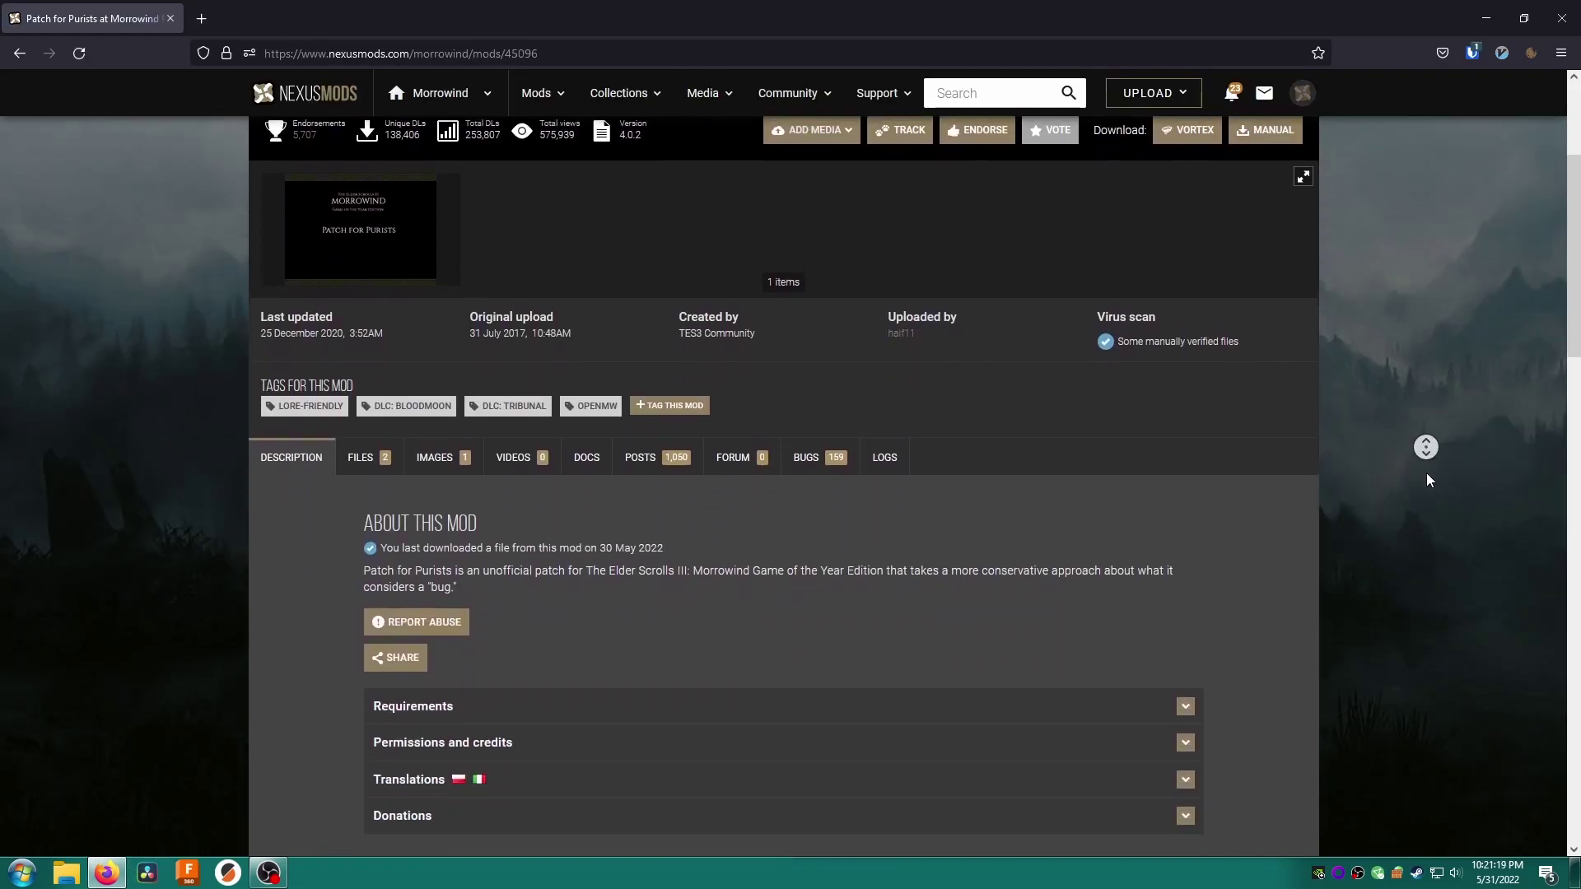
left_click(541, 466)
left_click(360, 431)
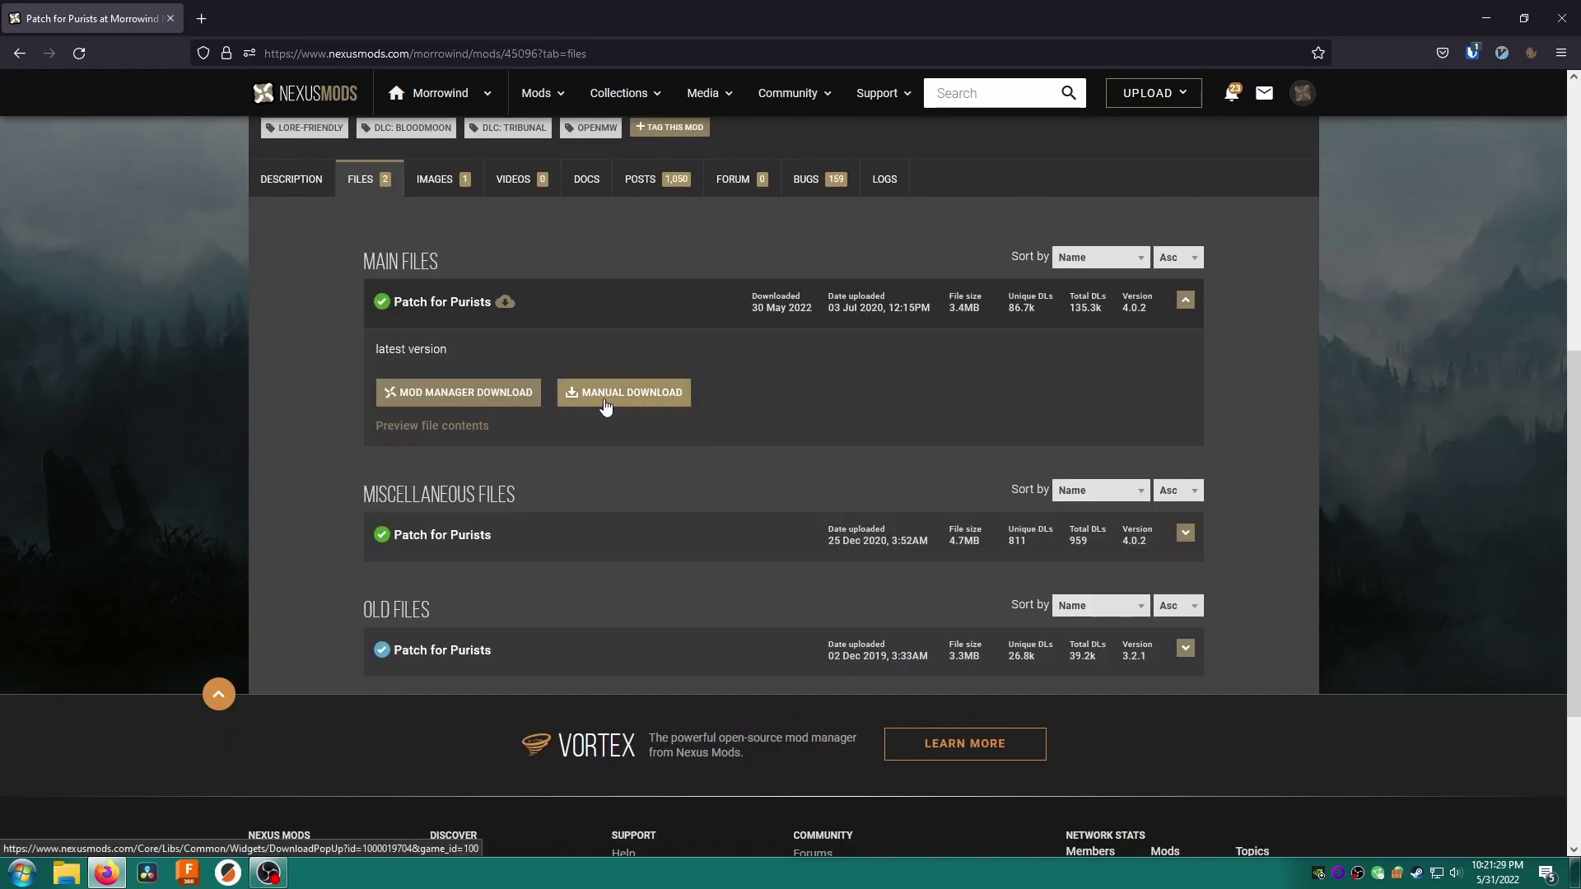
left_click(606, 403)
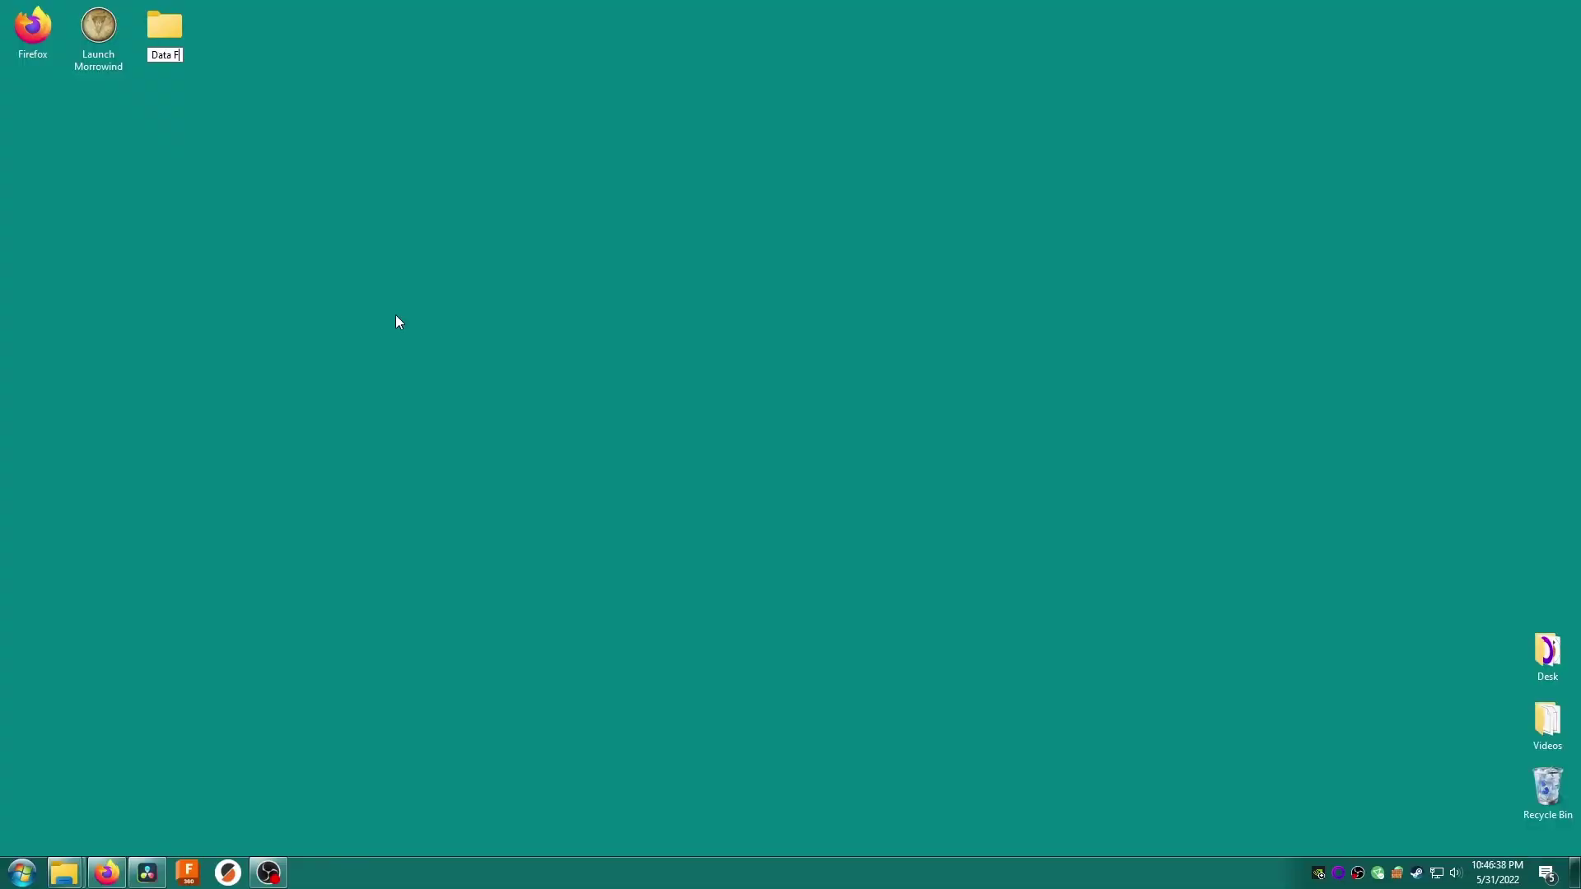
Name the new desktop folder Data Files and extract the entire contents of the Patch for Purists archive into it.
key("Return")
left_click_drag(718, 414, 628, 191)
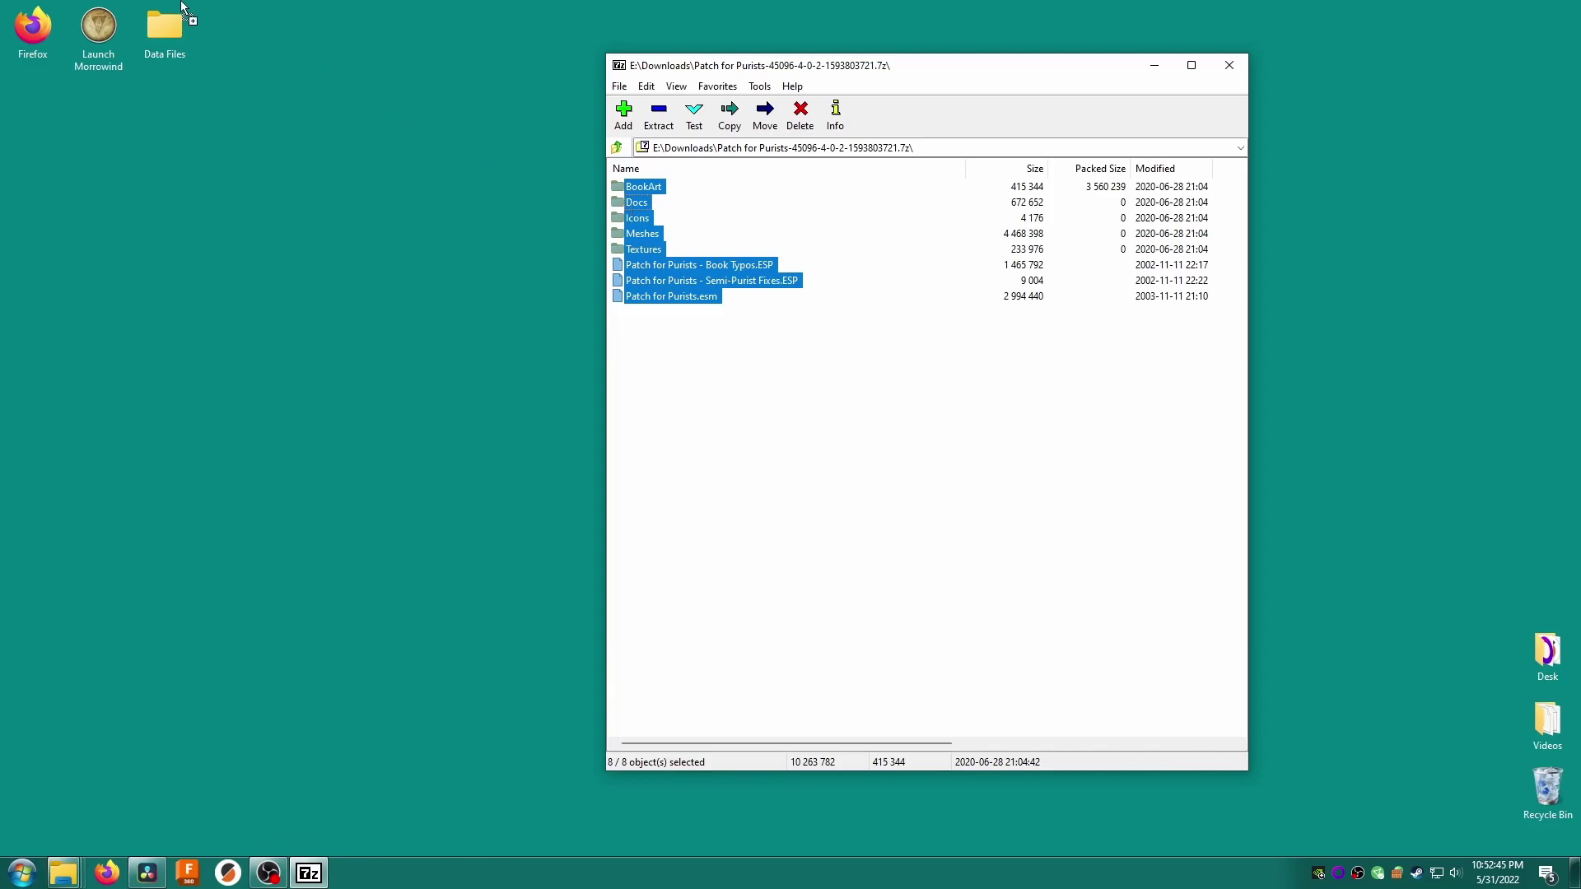
left_click_drag(179, 8, 165, 23)
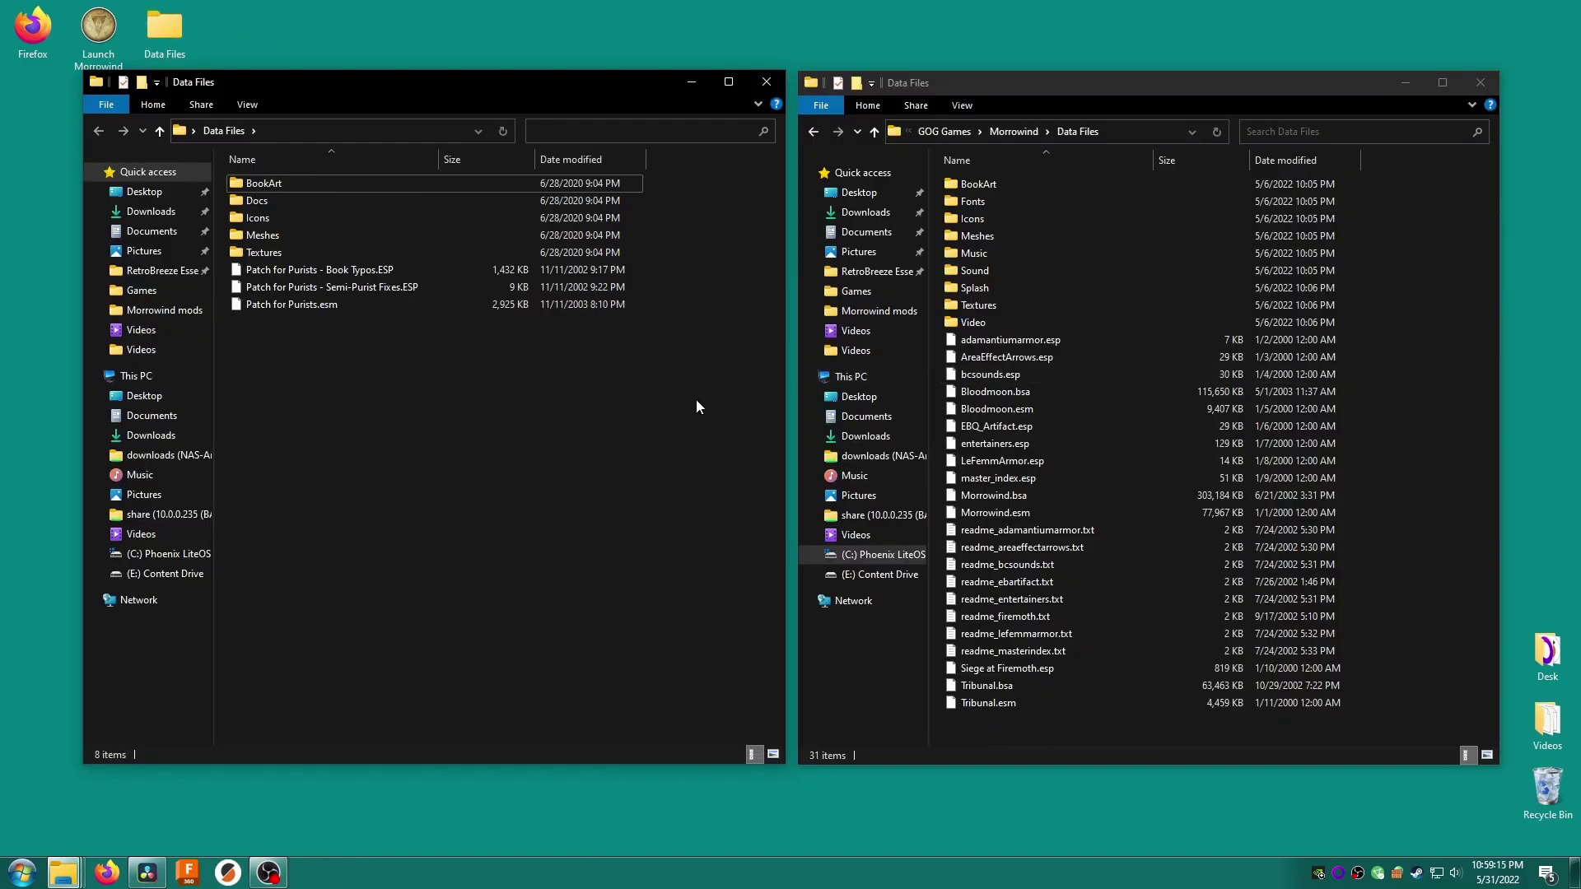
Compare the mod's folder structure with Morrowind's Data Files folder and look inside the mod's Docs folder.
left_click(1485, 483)
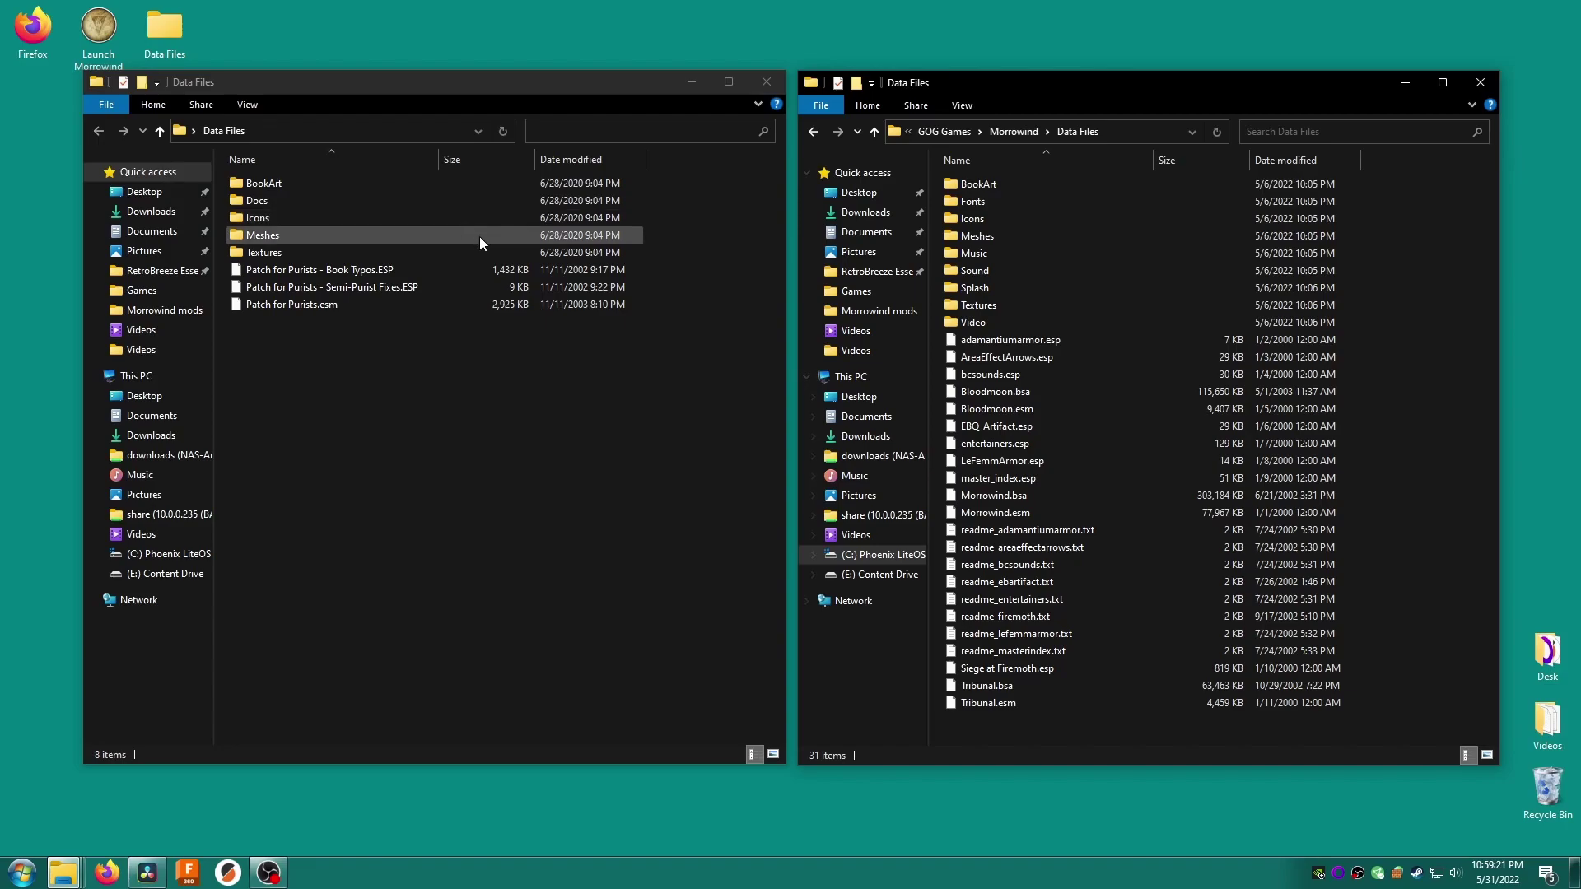
left_click(551, 200)
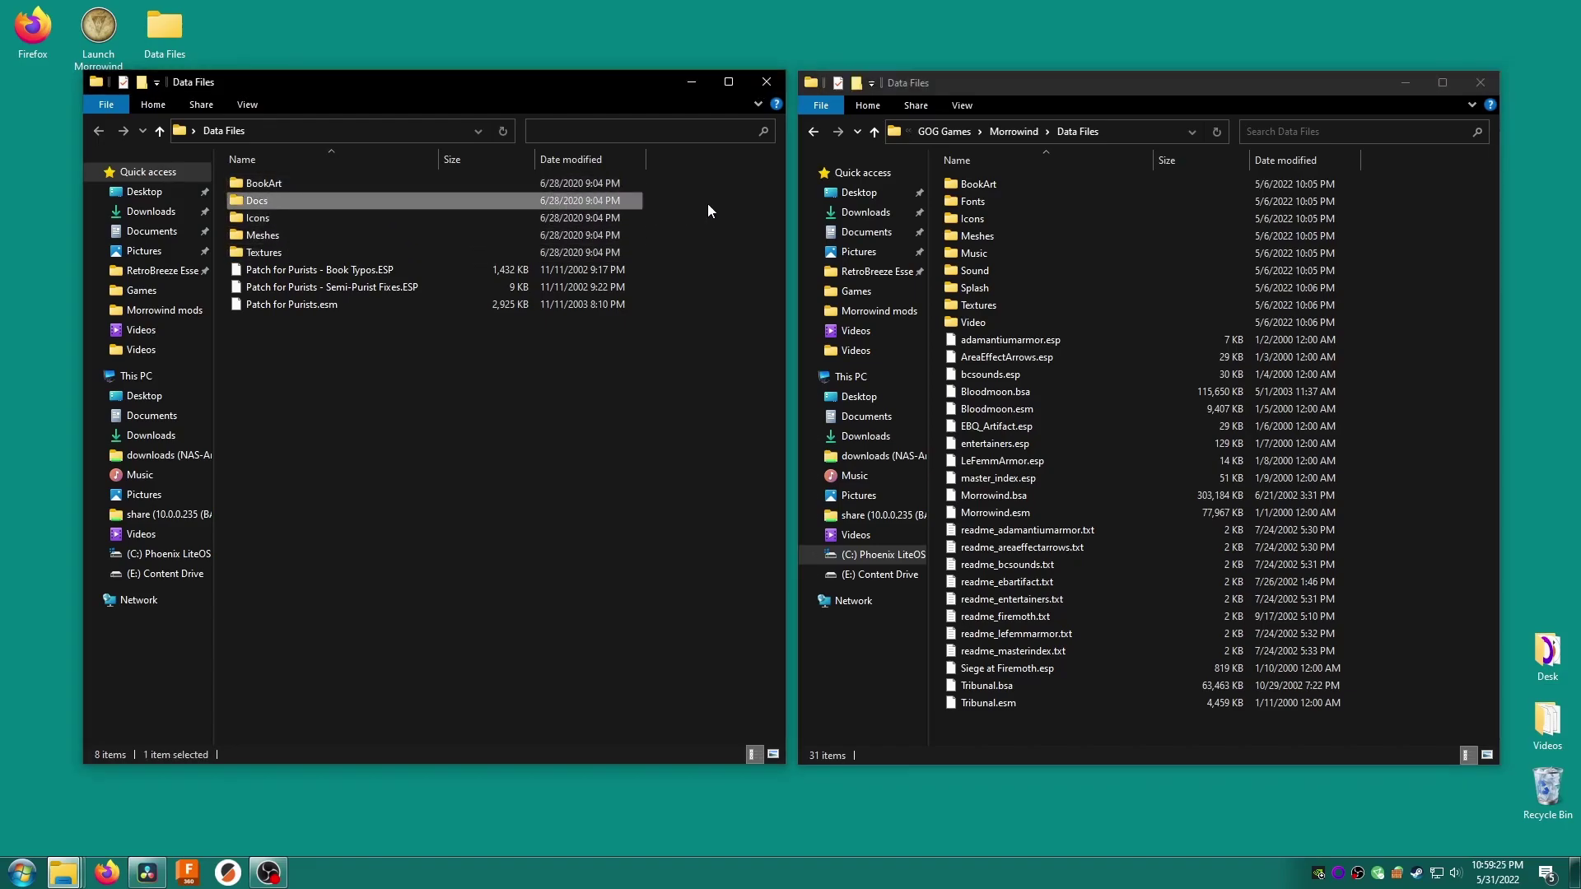
double_click(627, 202)
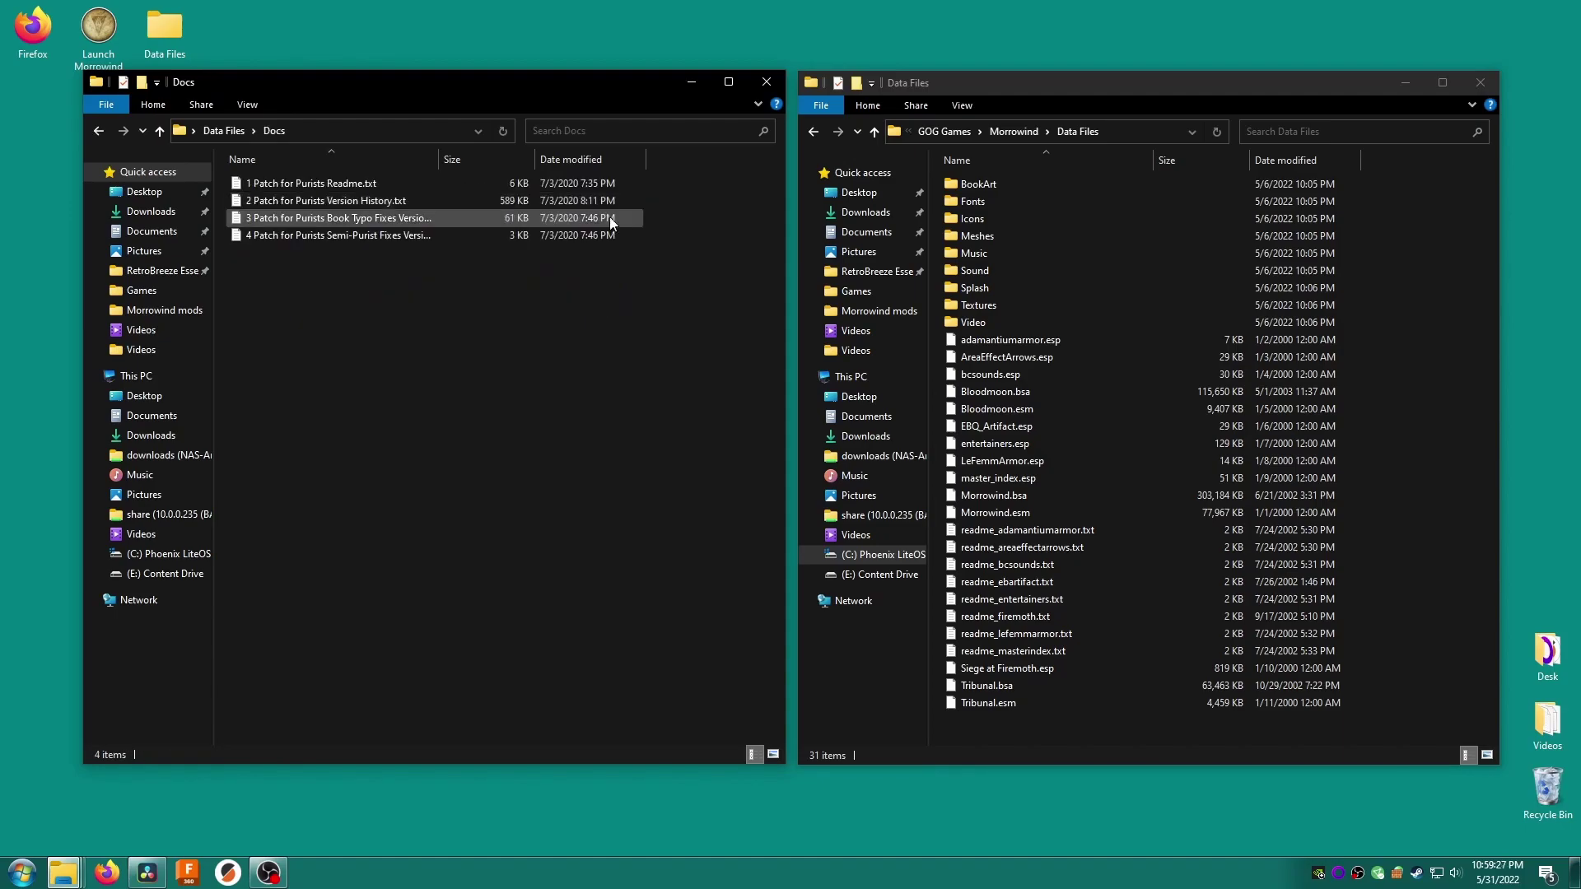
left_click(214, 128)
left_click(643, 419)
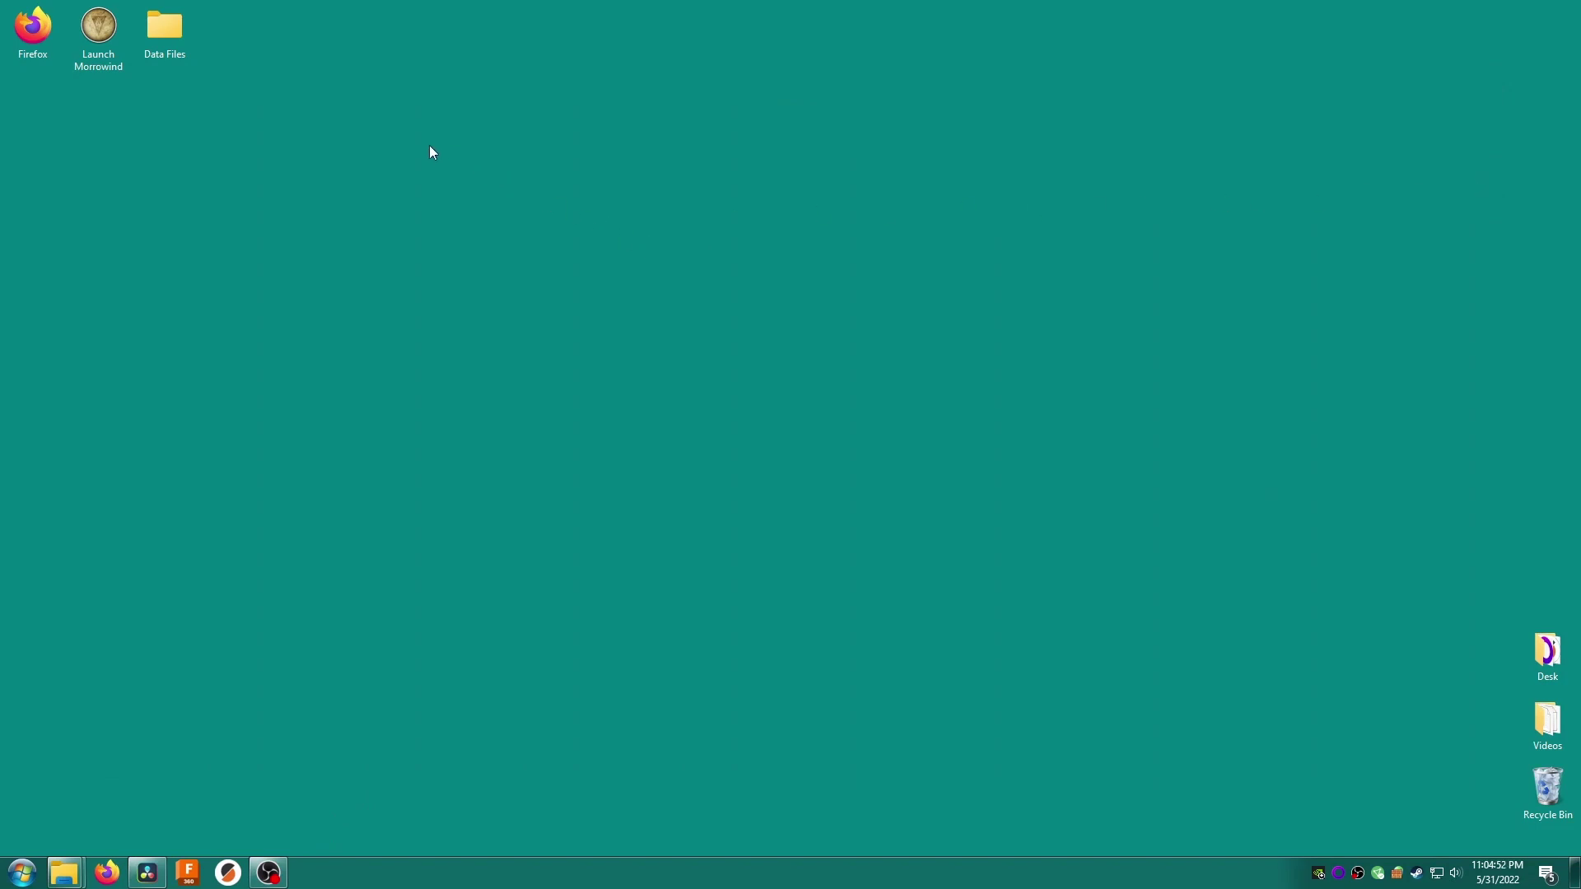
Compress the desktop Data Files folder with 7-Zip into Data Files.7z.
right_click(160, 23)
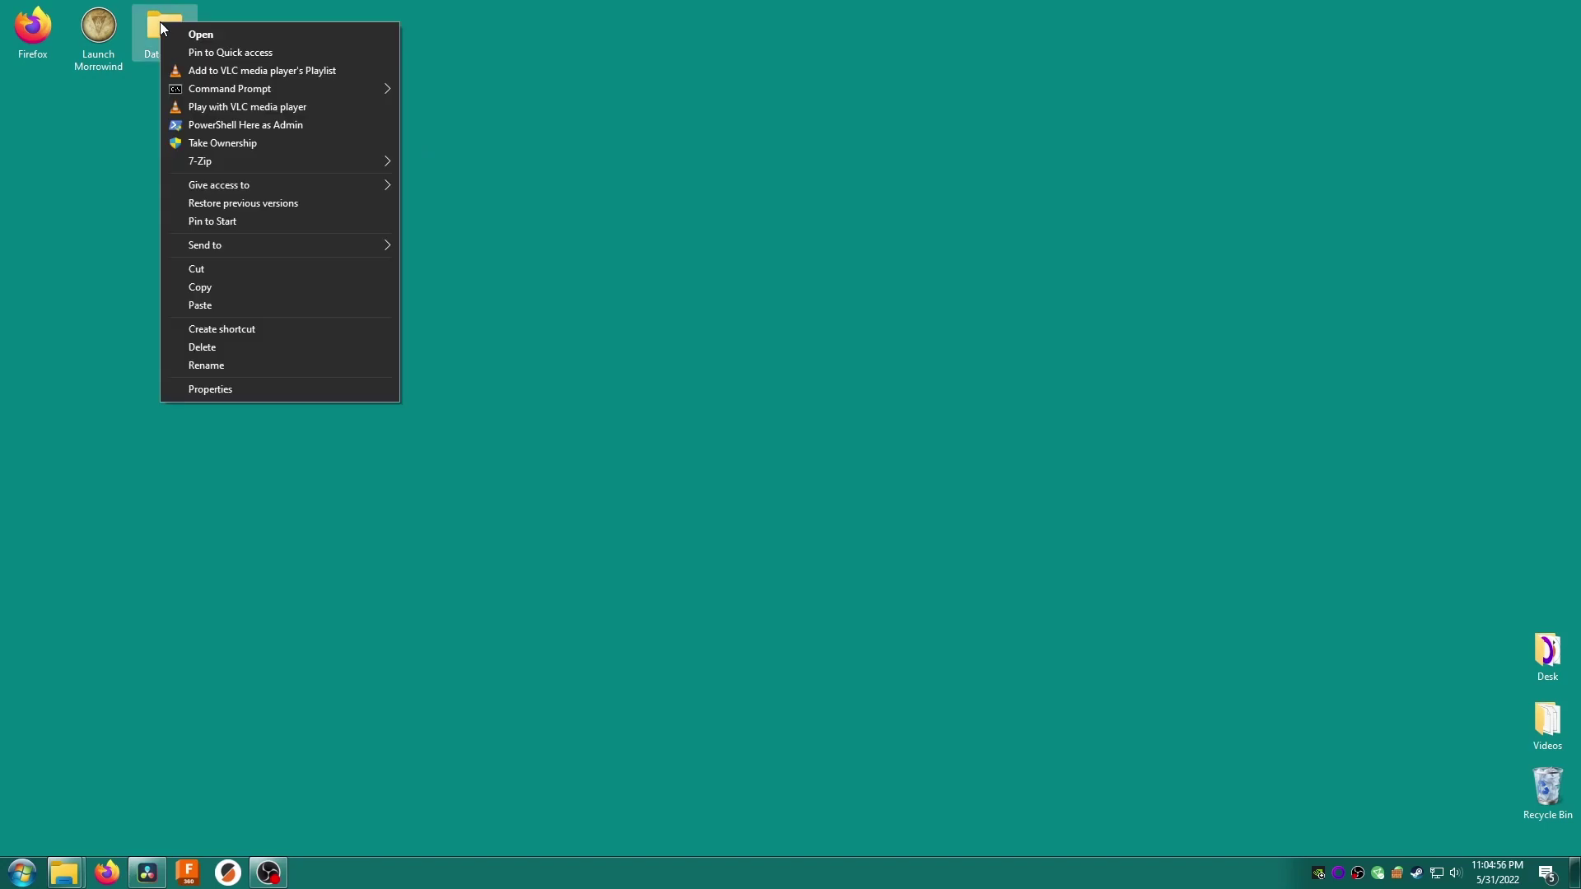
mouse_move(333, 162)
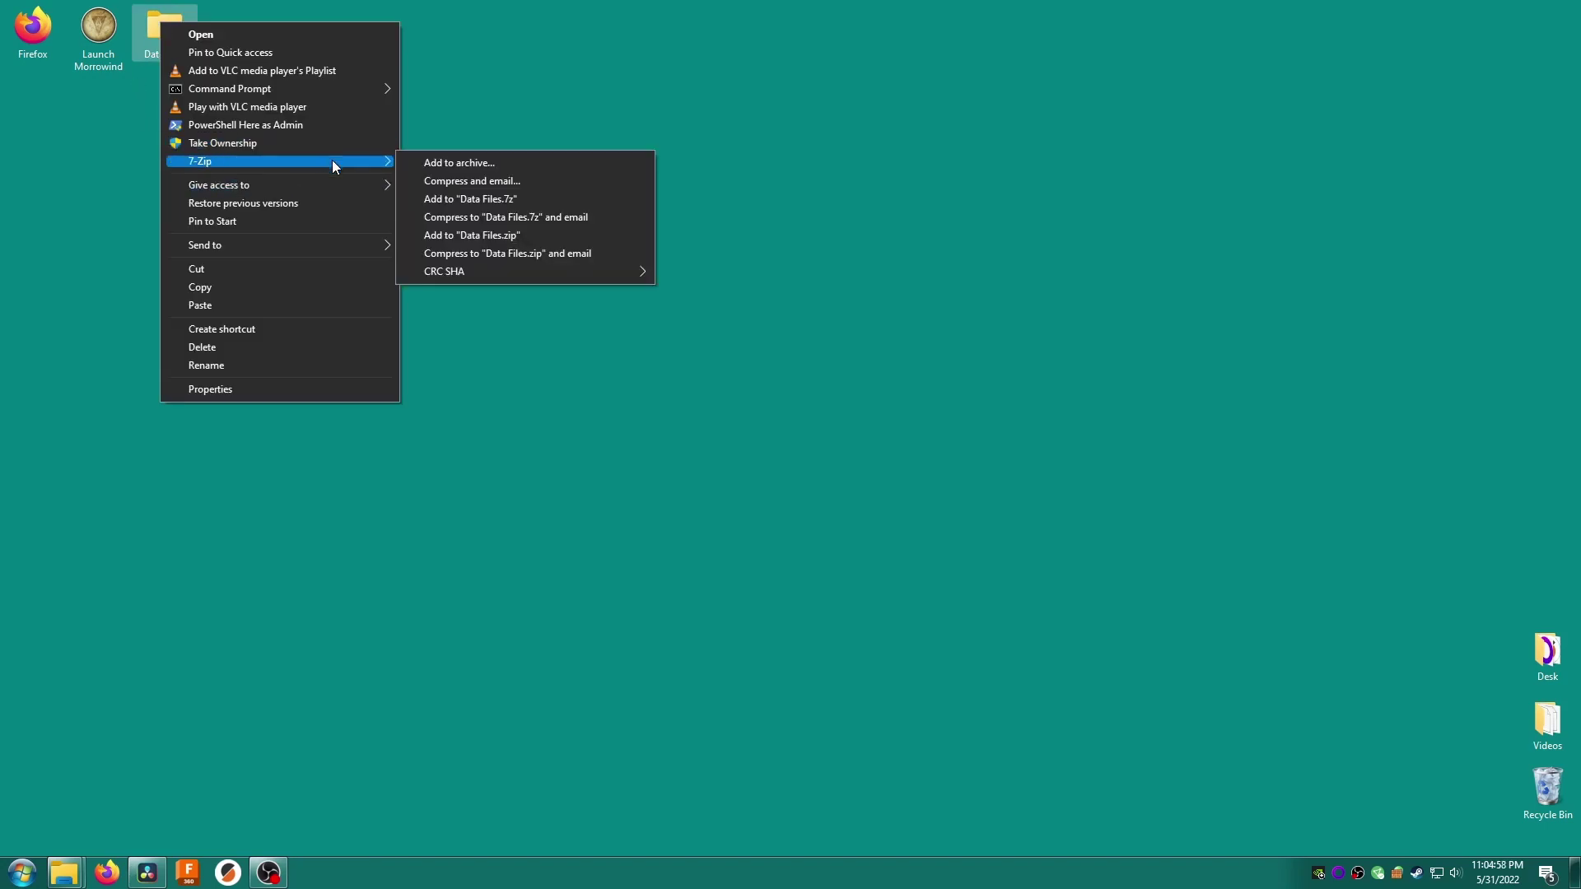
left_click(521, 200)
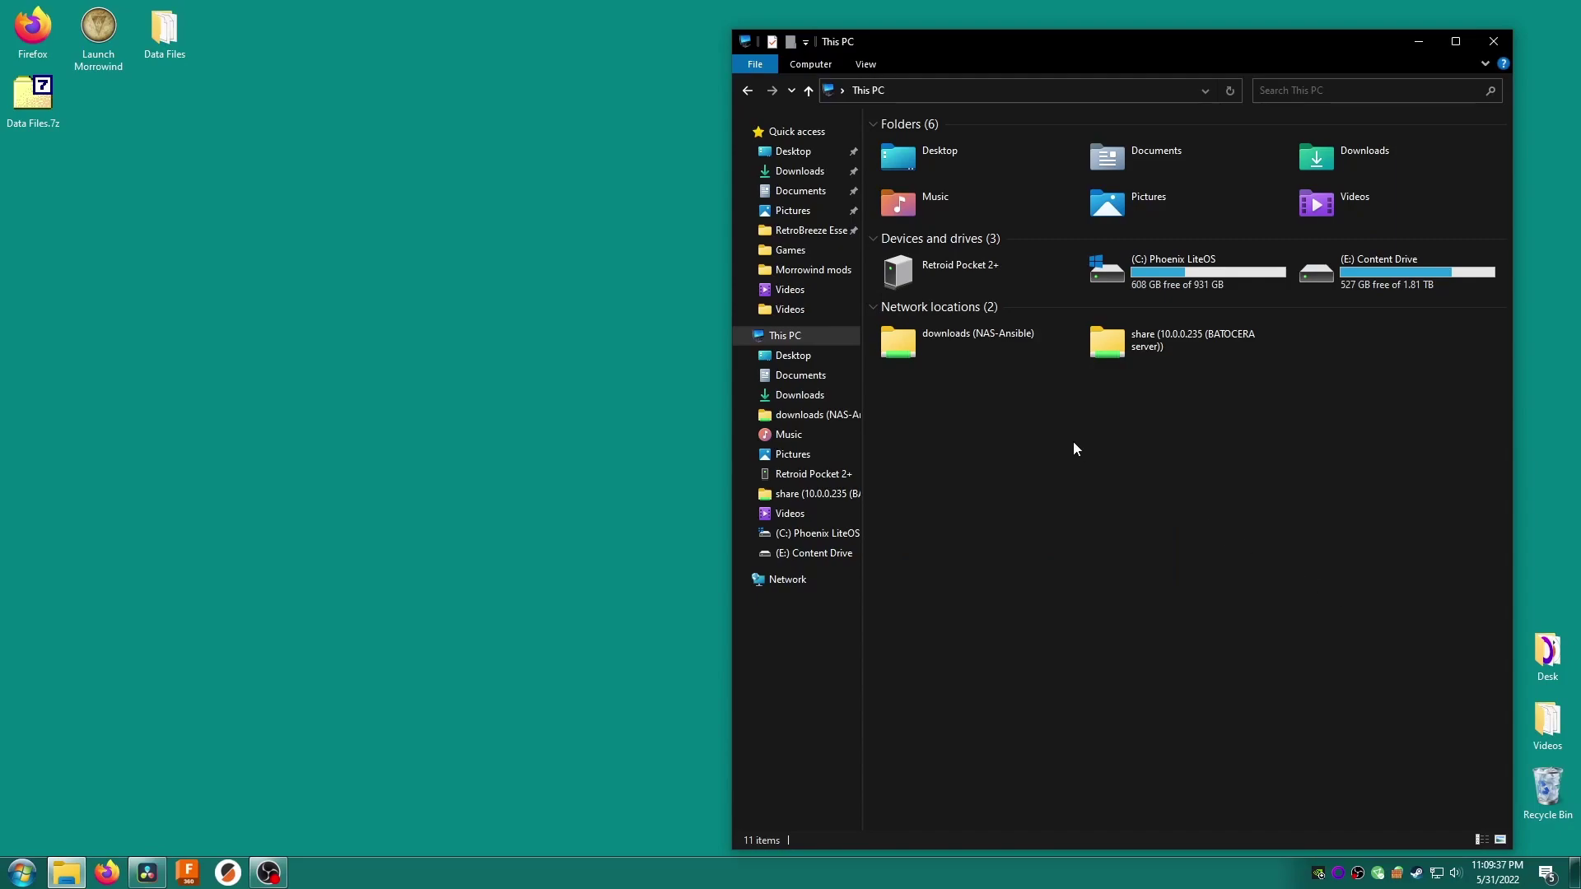
Copy Data Files.7z from the desktop to the internal shared storage of the Retroid Pocket 2+.
double_click(937, 279)
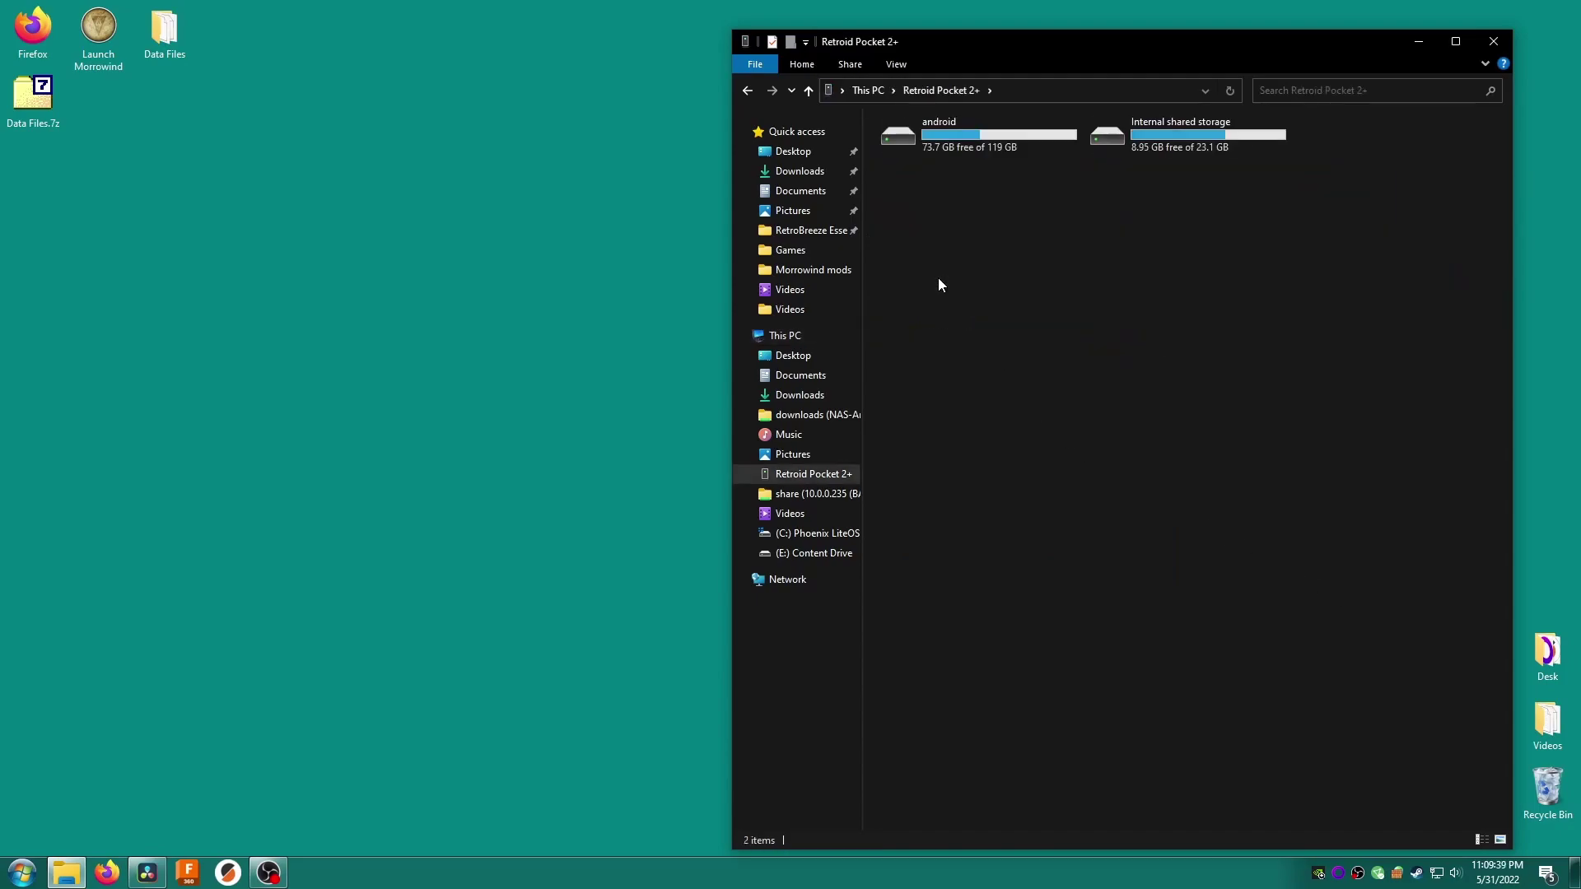
double_click(1222, 142)
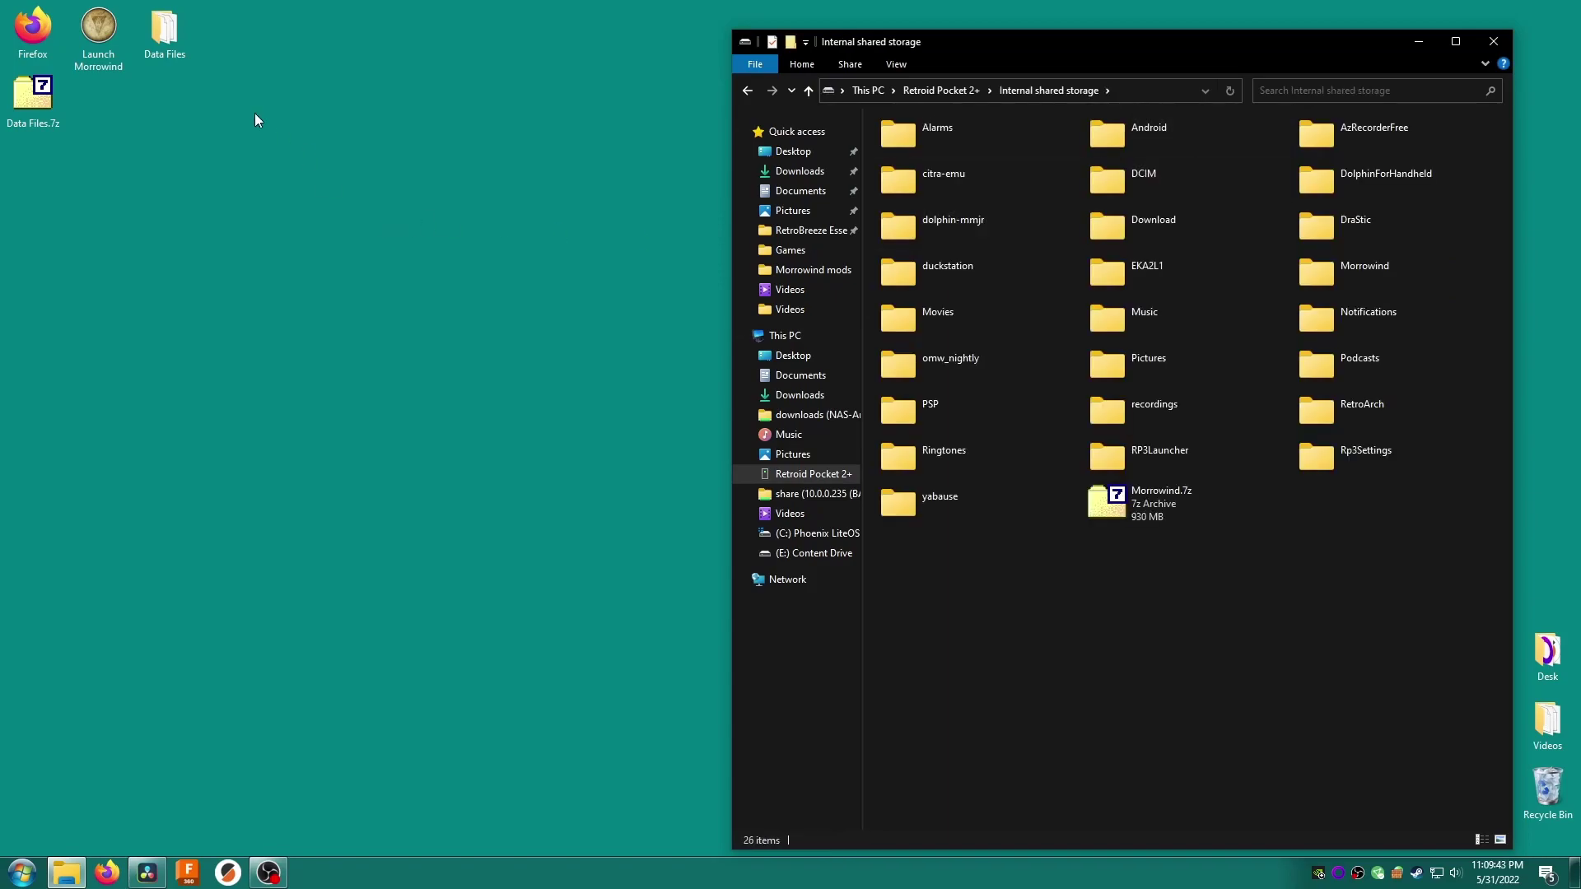
left_click(30, 101)
left_click_drag(595, 421, 1353, 512)
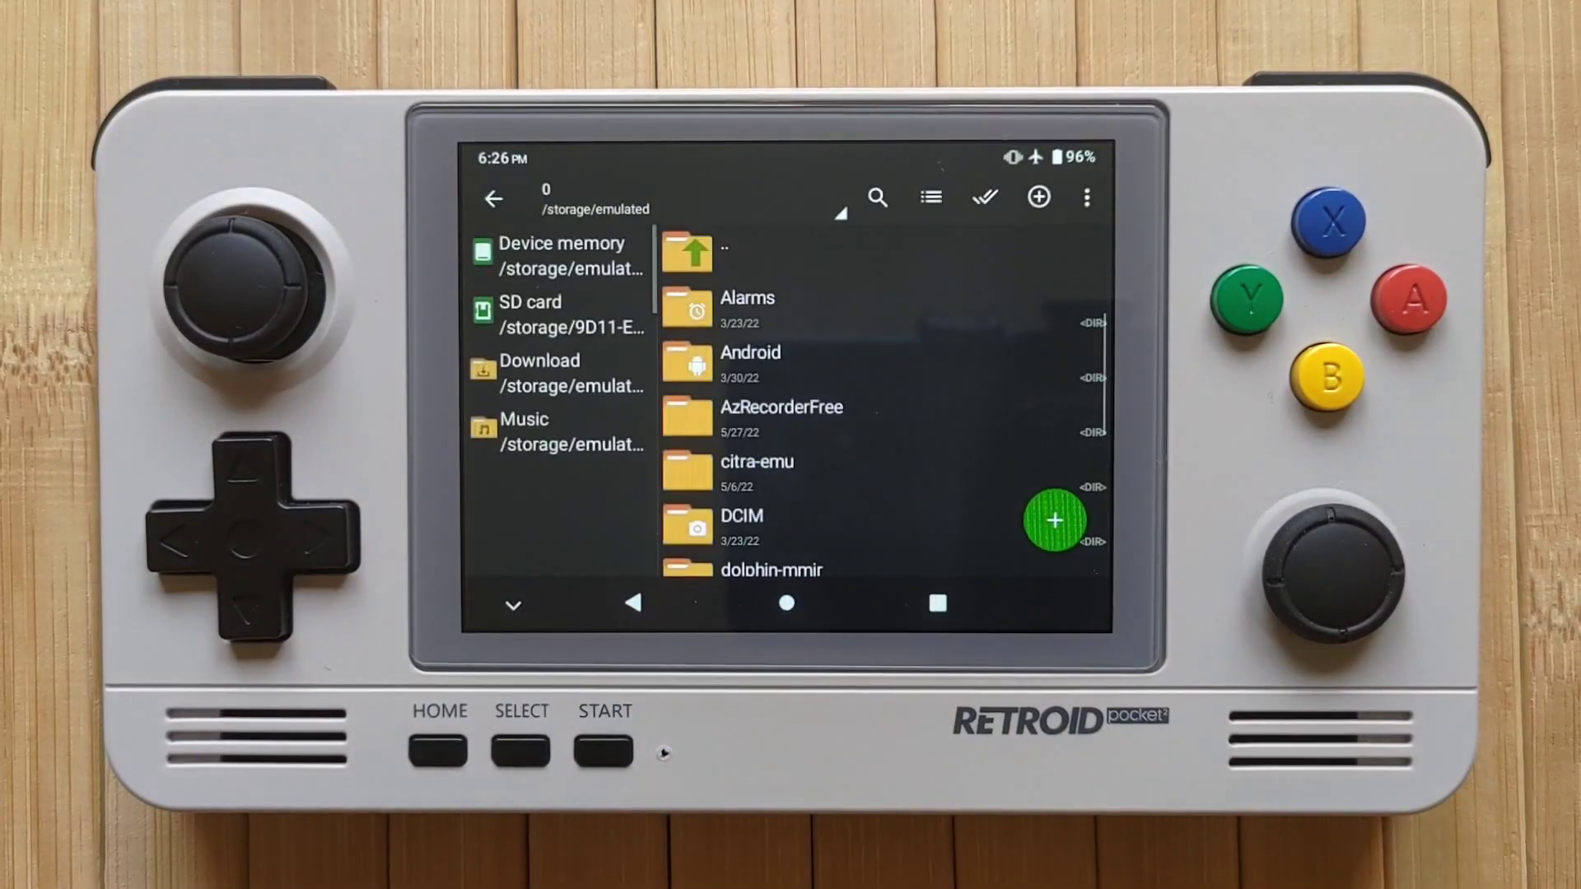
In ZArchiver on the handheld, extract Data Files.7z into the Morrowind folder, replacing all existing files.
scroll(1021, 462, "down", 10)
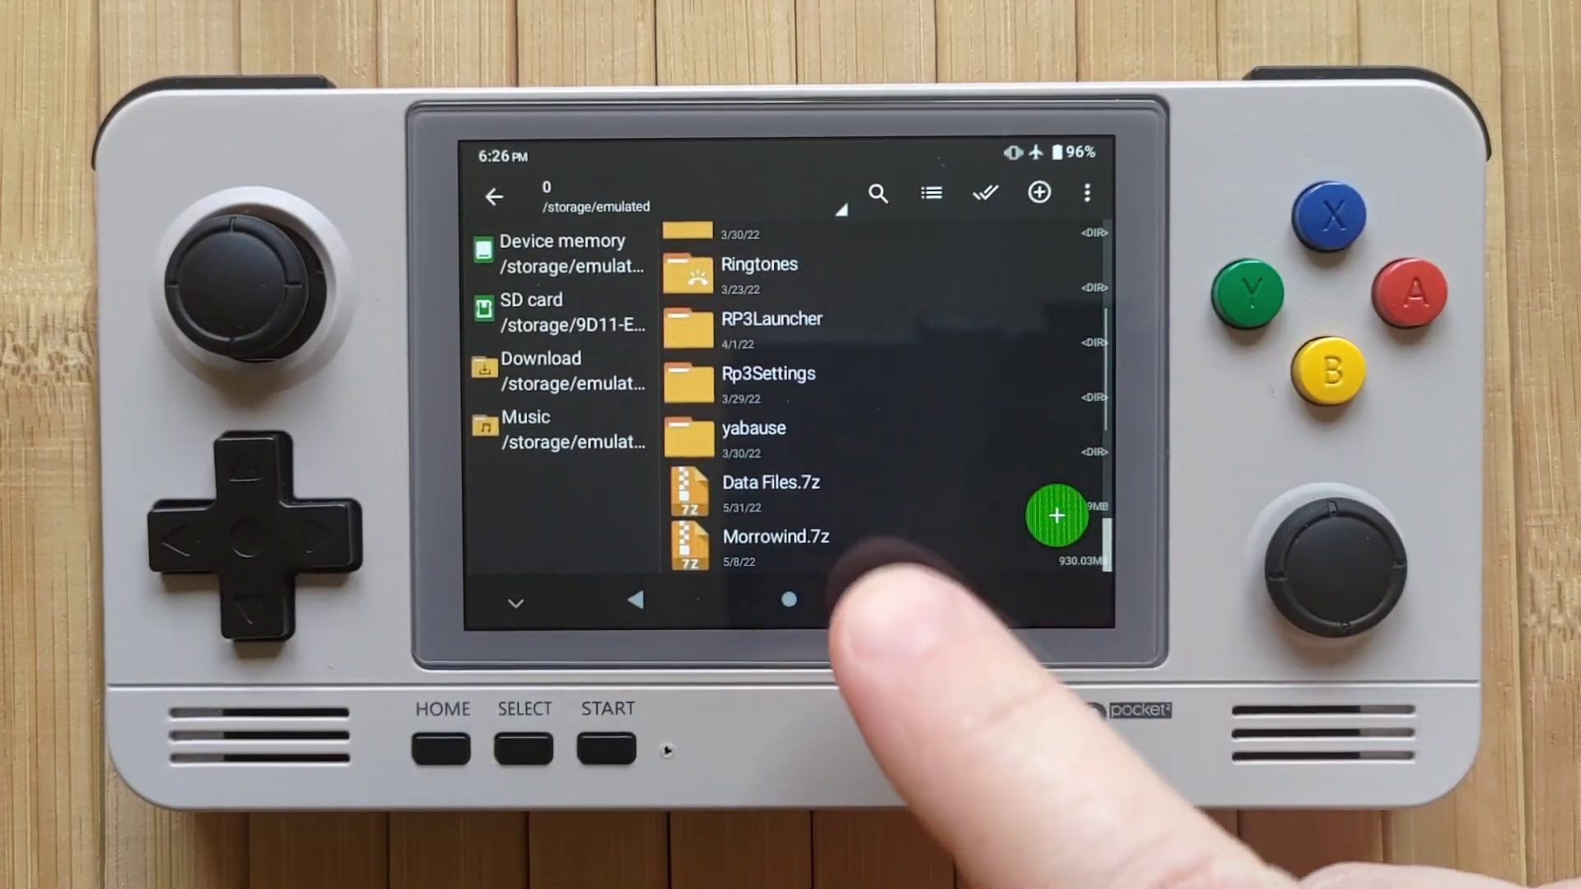
left_click(872, 488)
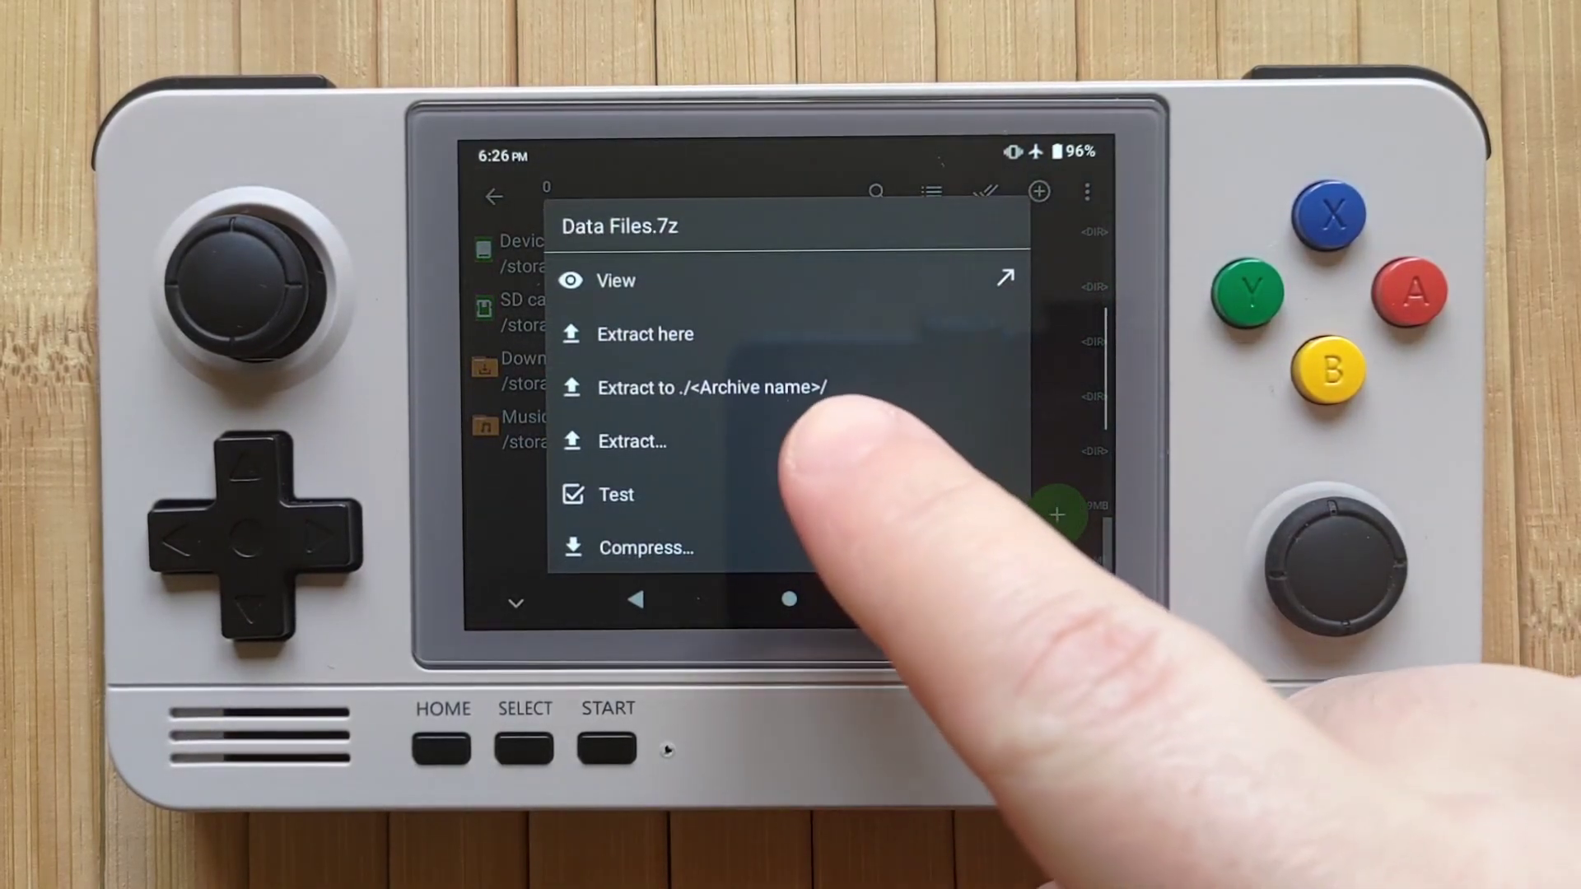
left_click(1063, 461)
scroll(930, 395, "up", 5)
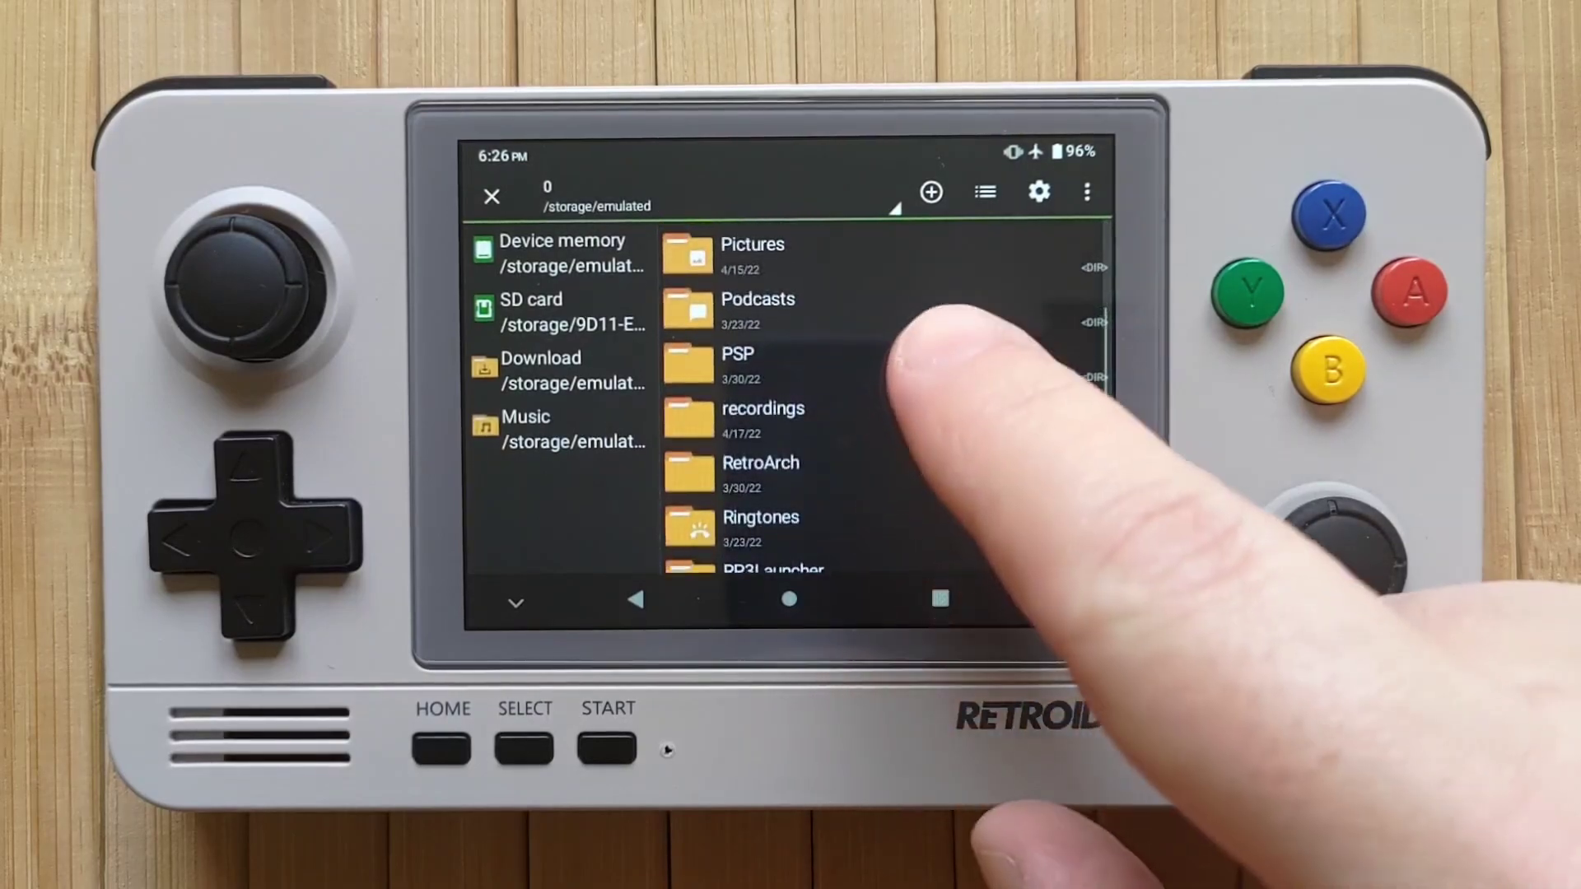
scroll(918, 411, "up", 6)
left_click(905, 342)
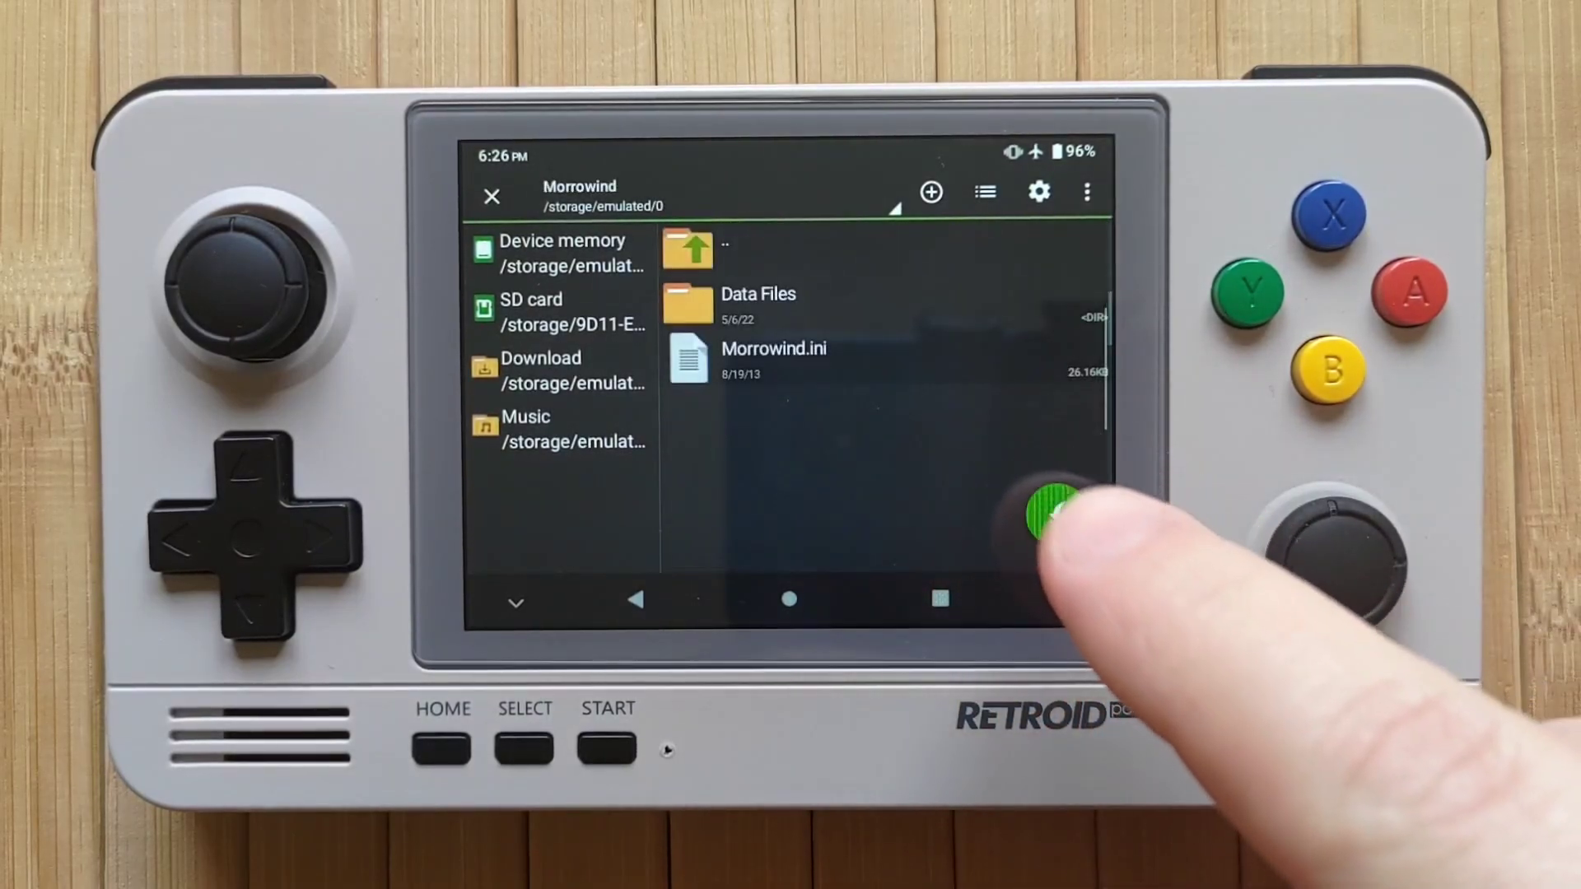
left_click(1056, 515)
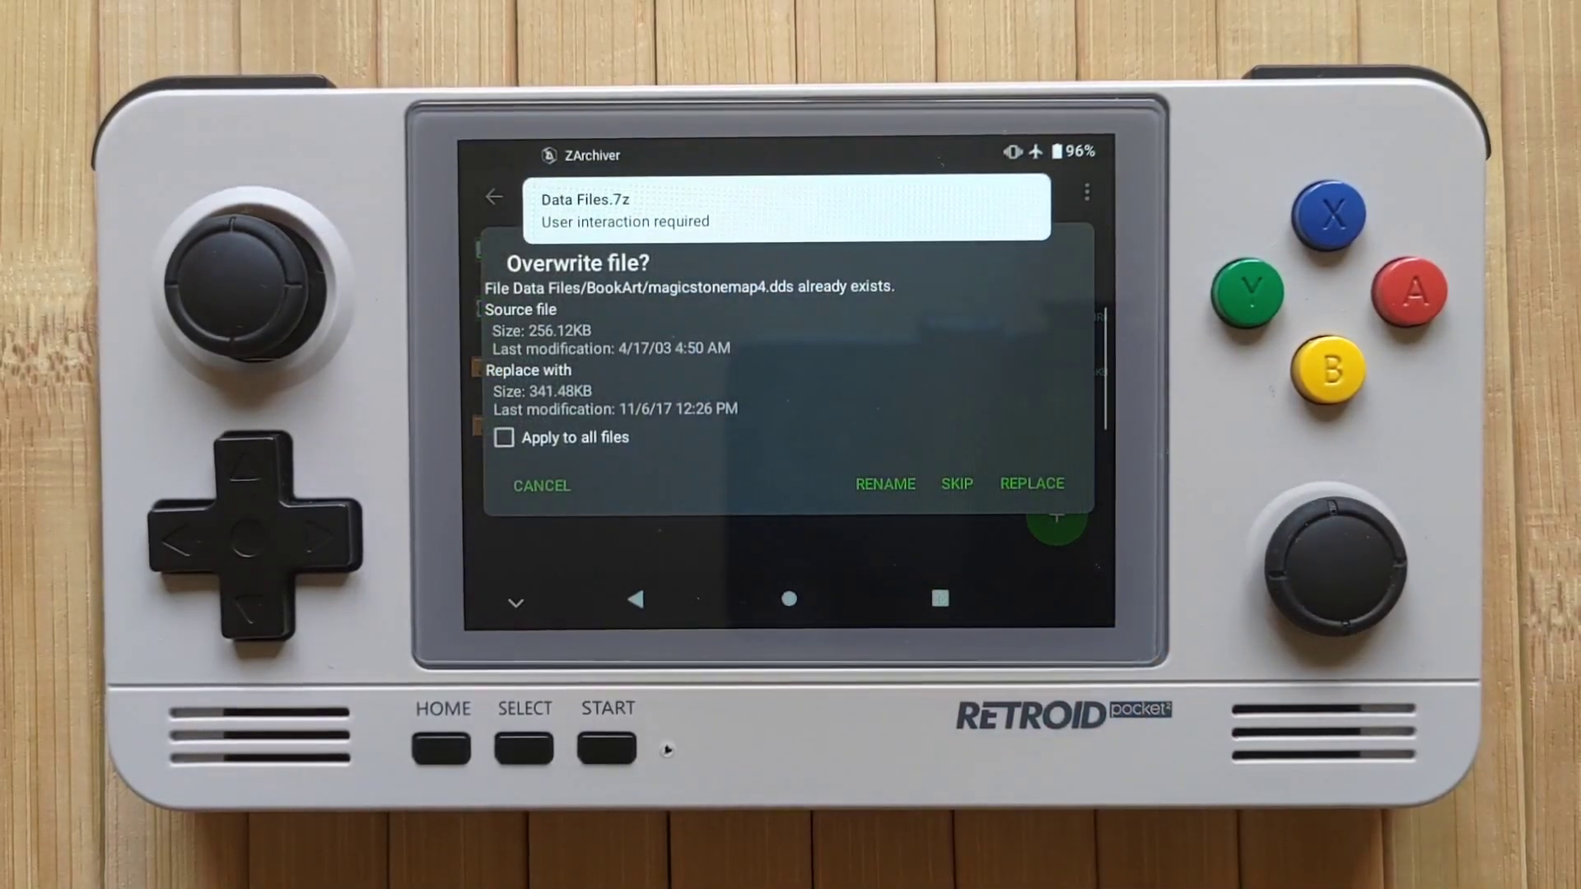
left_click(504, 437)
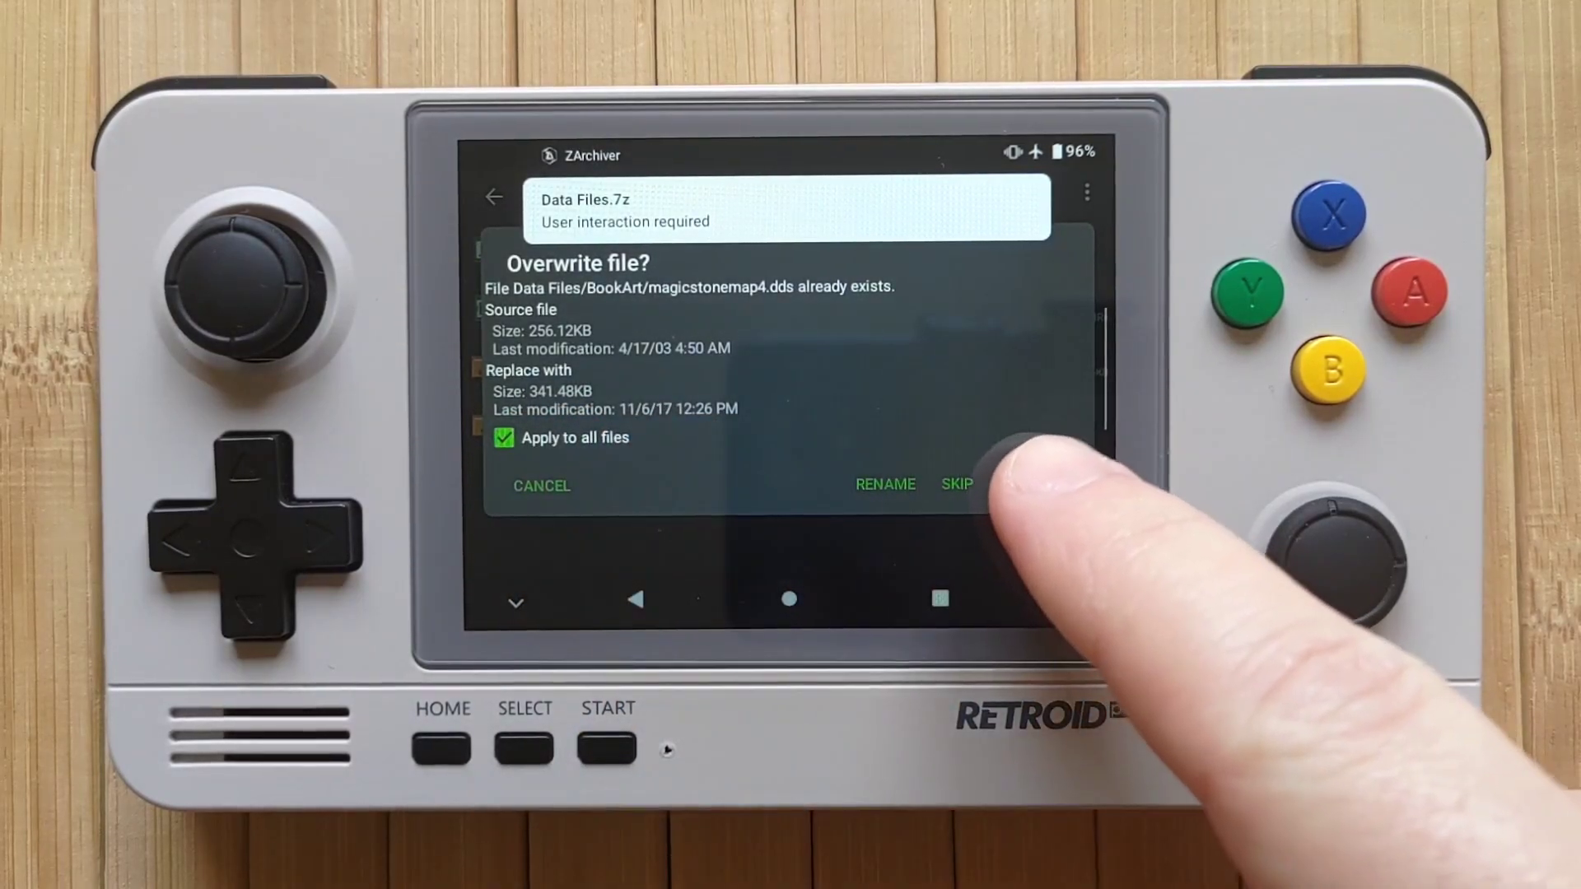
left_click(1029, 484)
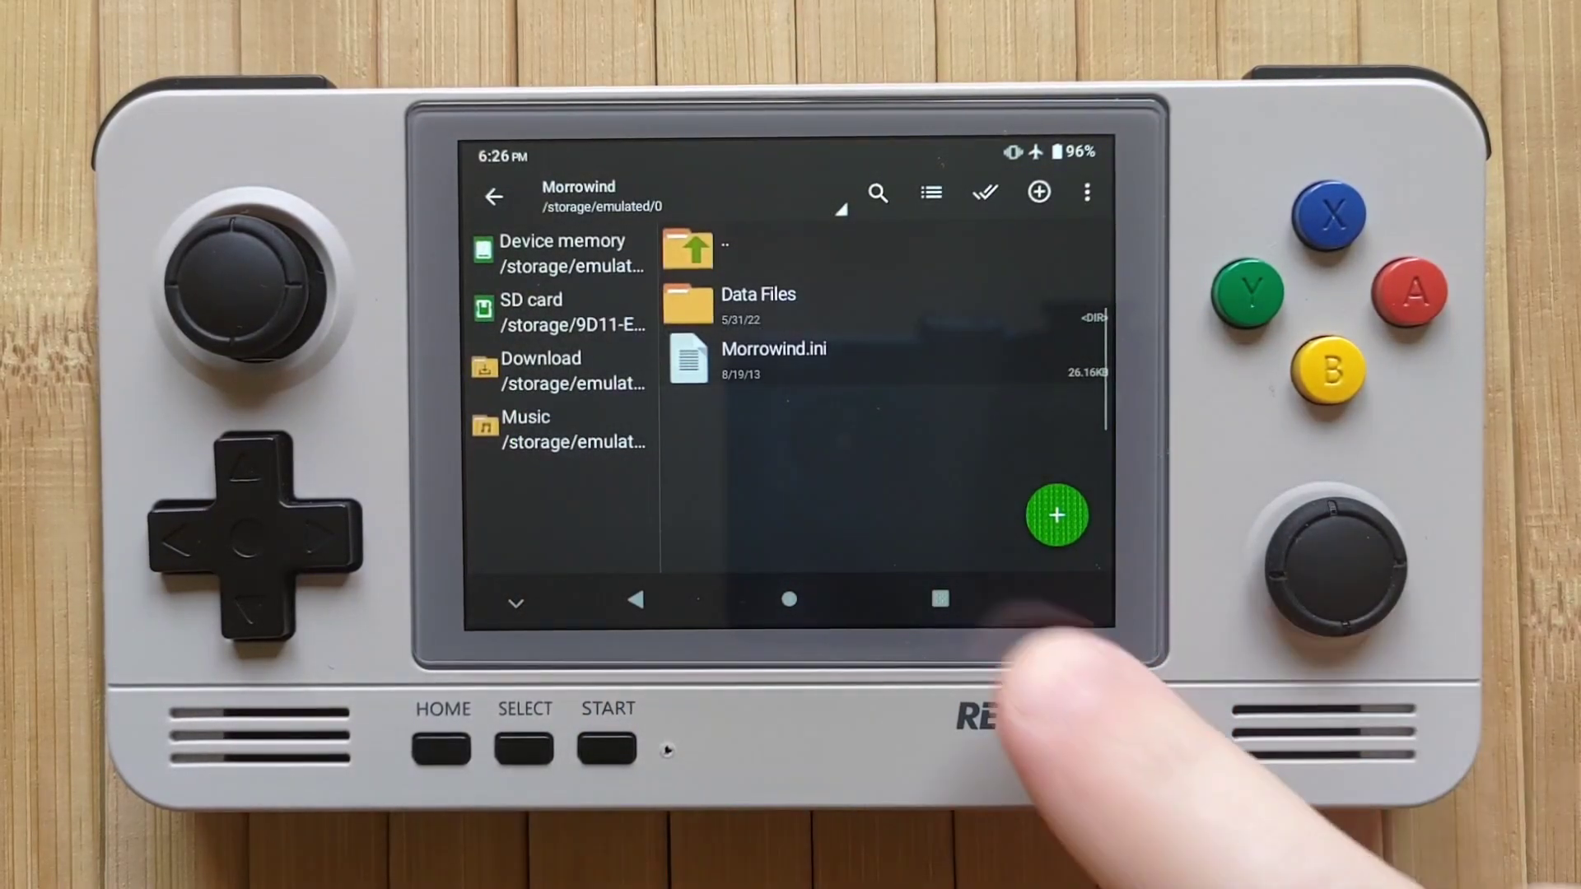
Switch to OMW Nightly on the handheld and find the Patch for Purists entries in its Mods plugin list.
left_click(939, 599)
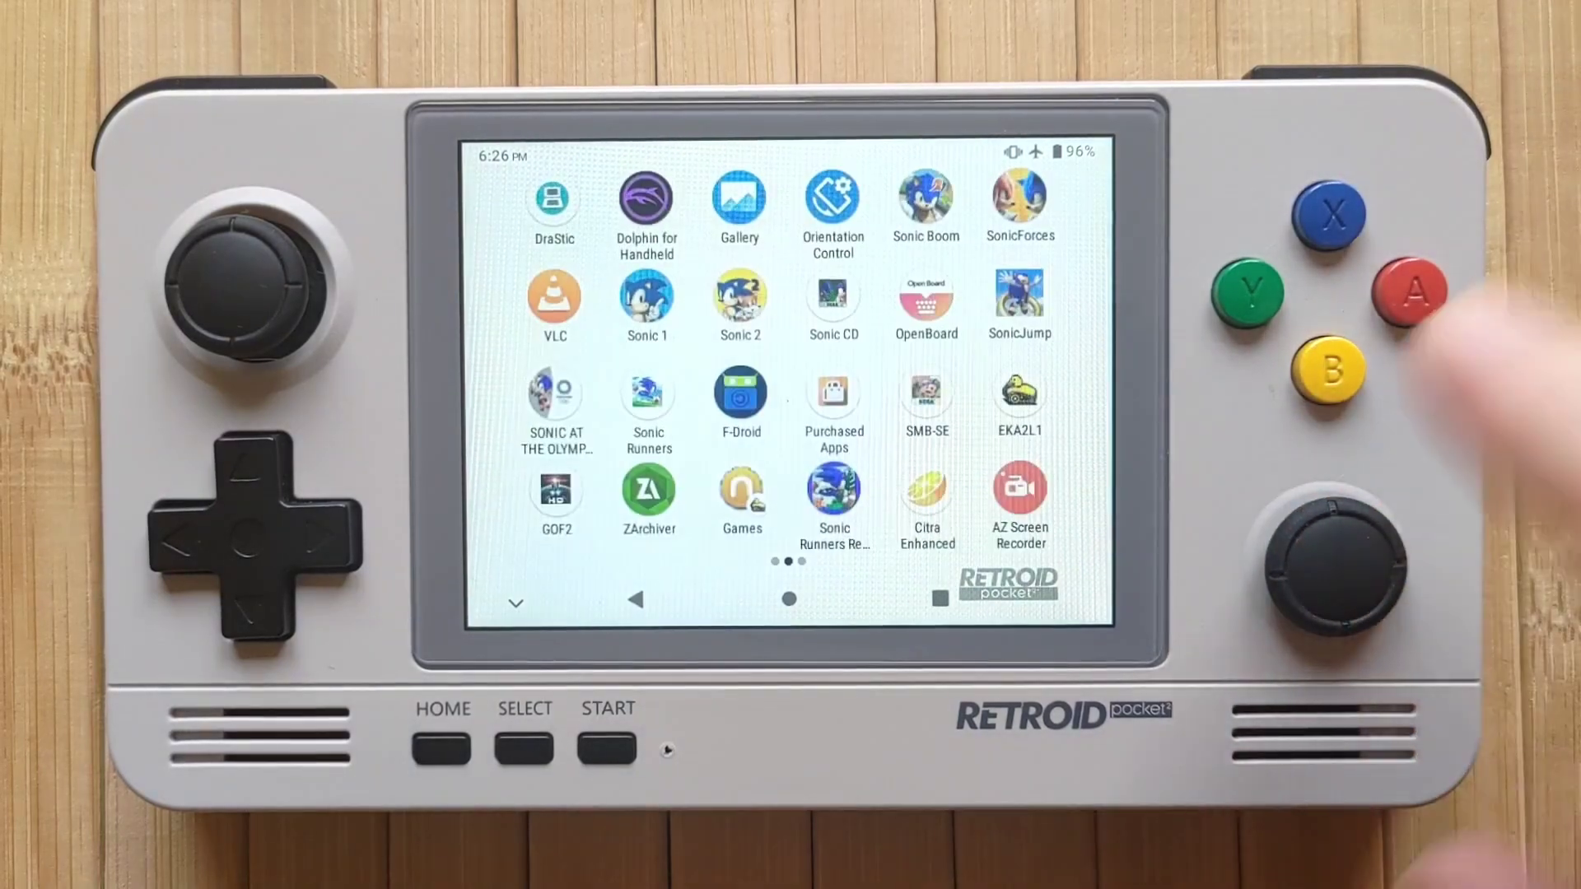
left_click_drag(947, 411, 617, 412)
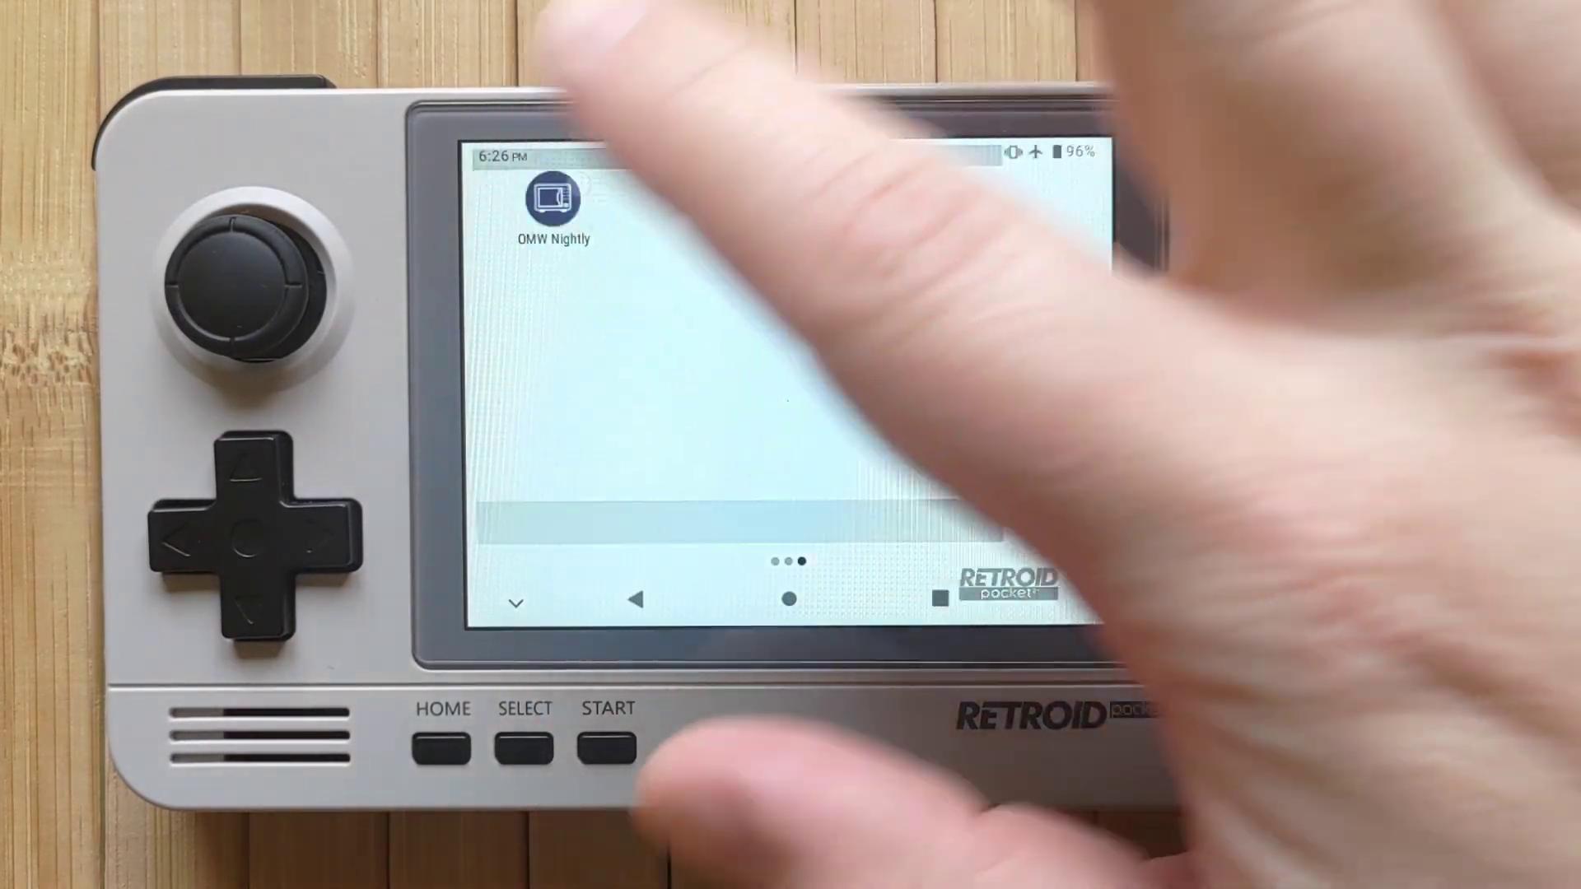
left_click(551, 200)
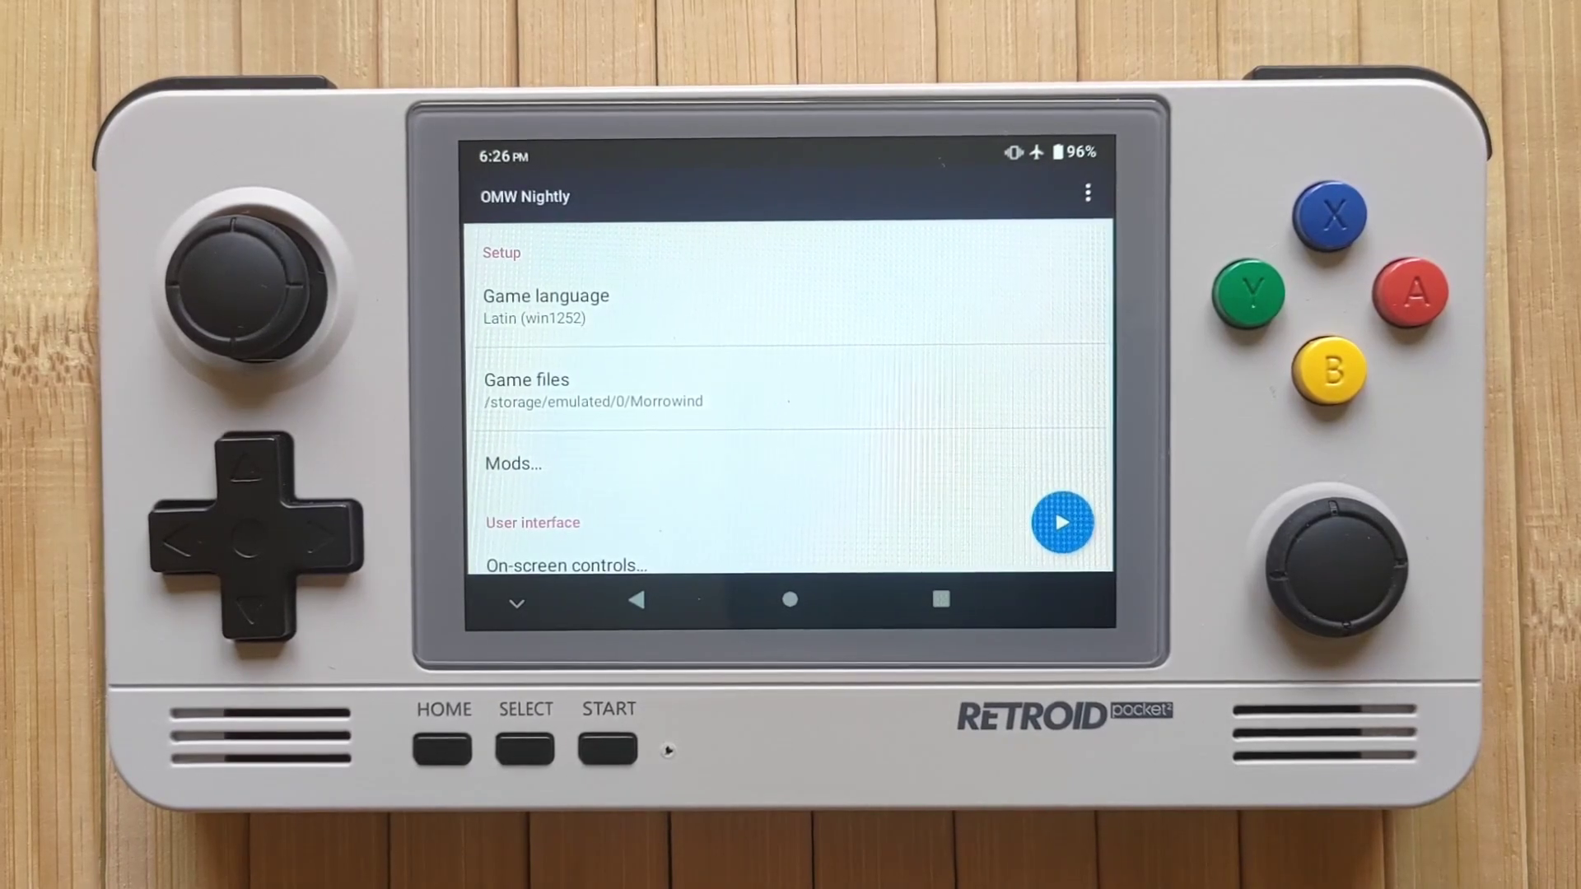
left_click(848, 461)
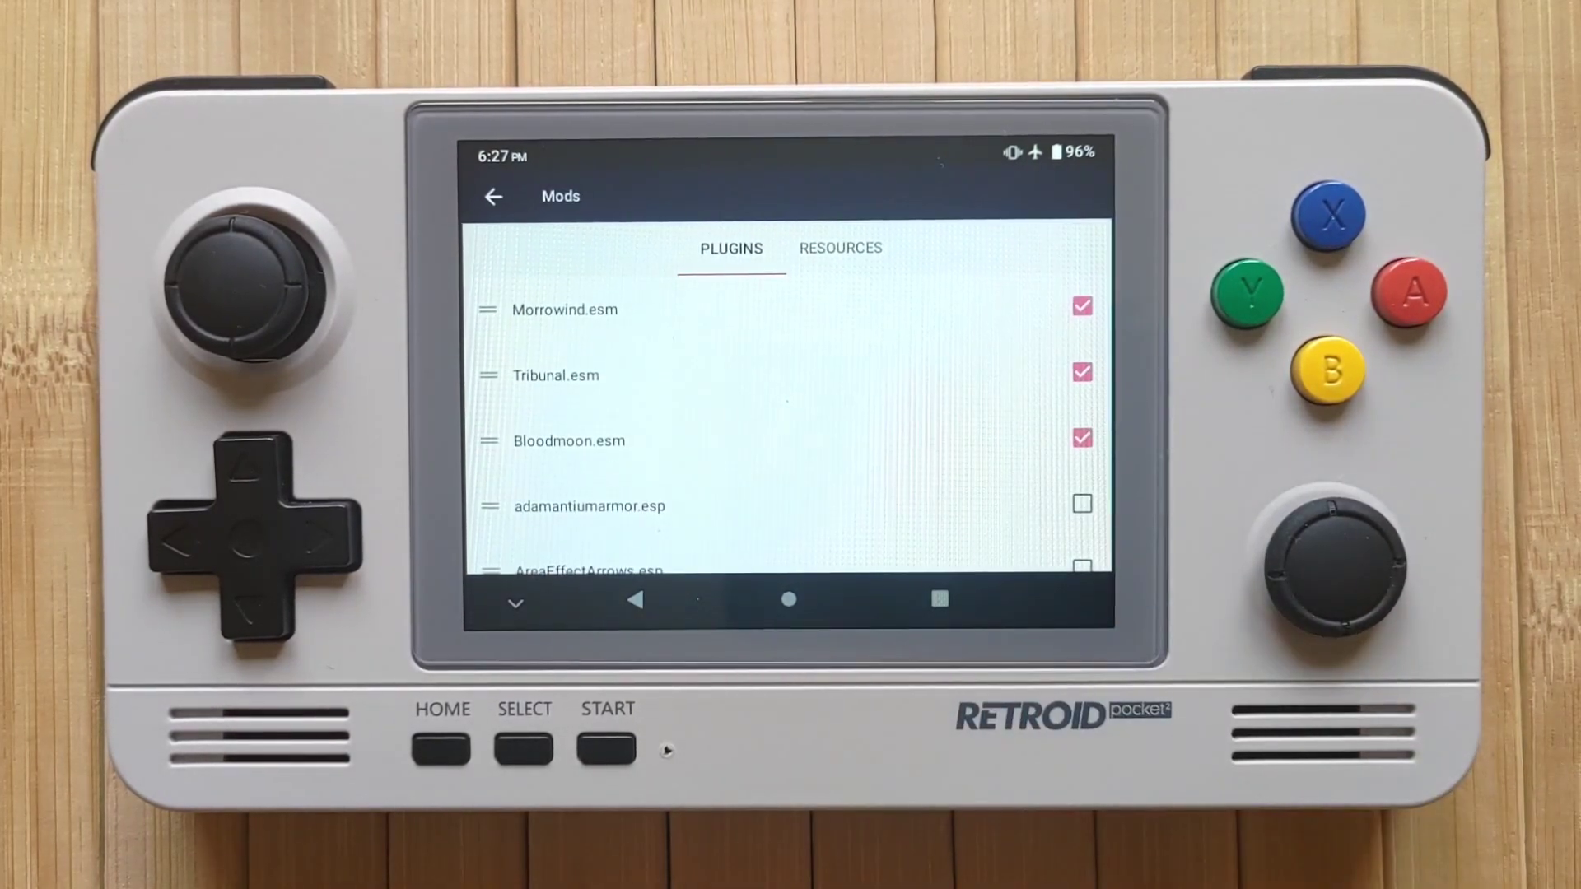
left_click_drag(1038, 428, 1021, 214)
left_click_drag(1053, 461, 1063, 214)
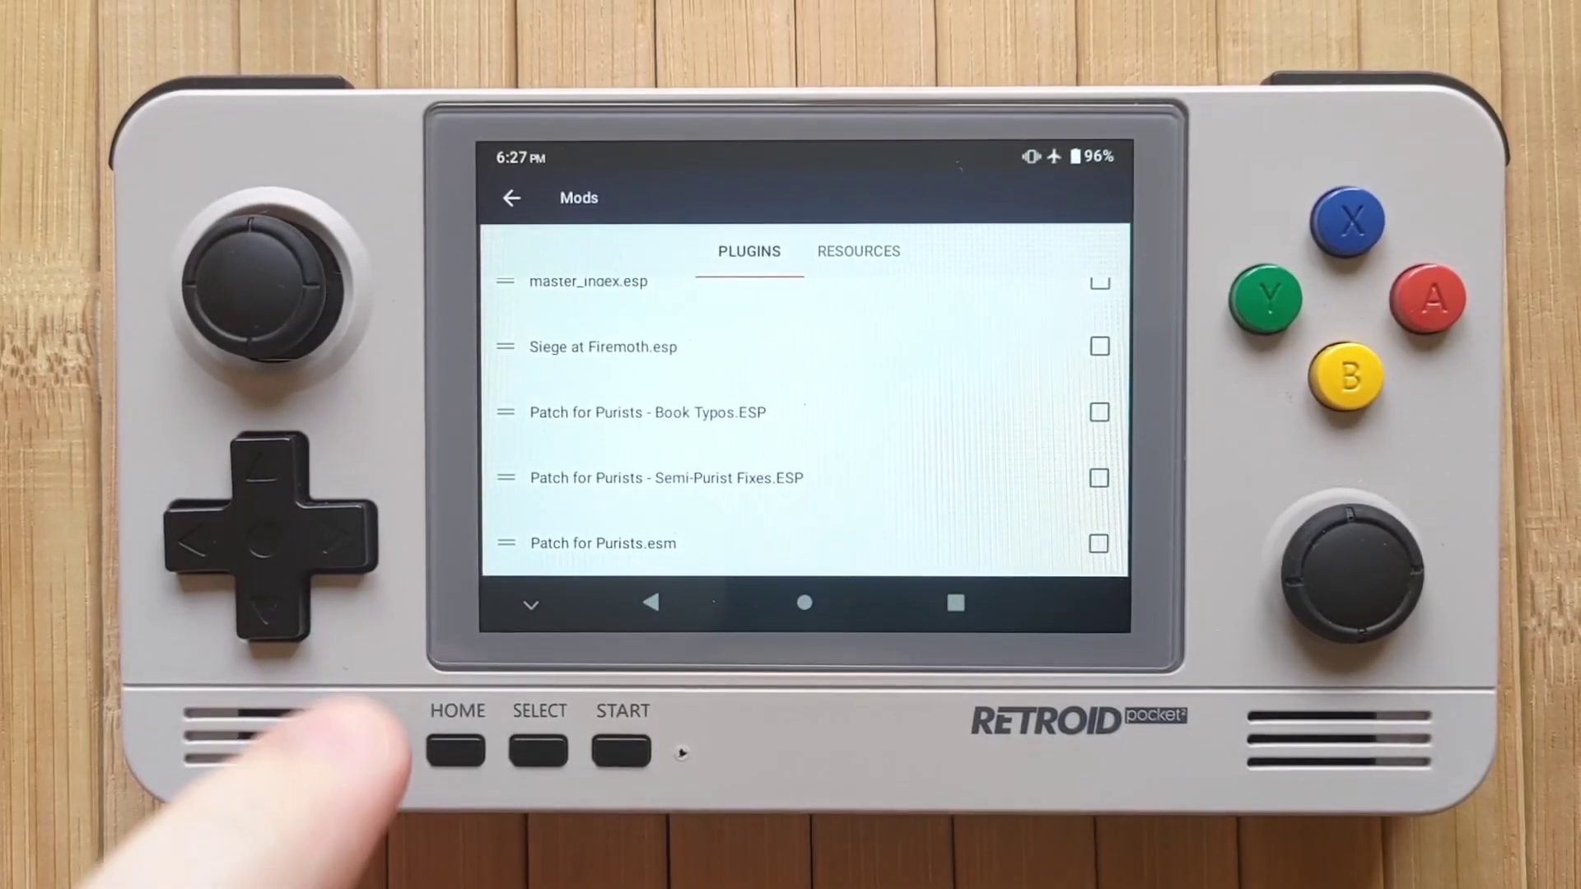
Move Patch for Purists.esm, Semi-Purist Fixes.ESP and Book Typos.ESP directly below Bloodmoon.esm in that order and enable all three plugins.
left_click_drag(504, 541, 547, 519)
left_click(1099, 509)
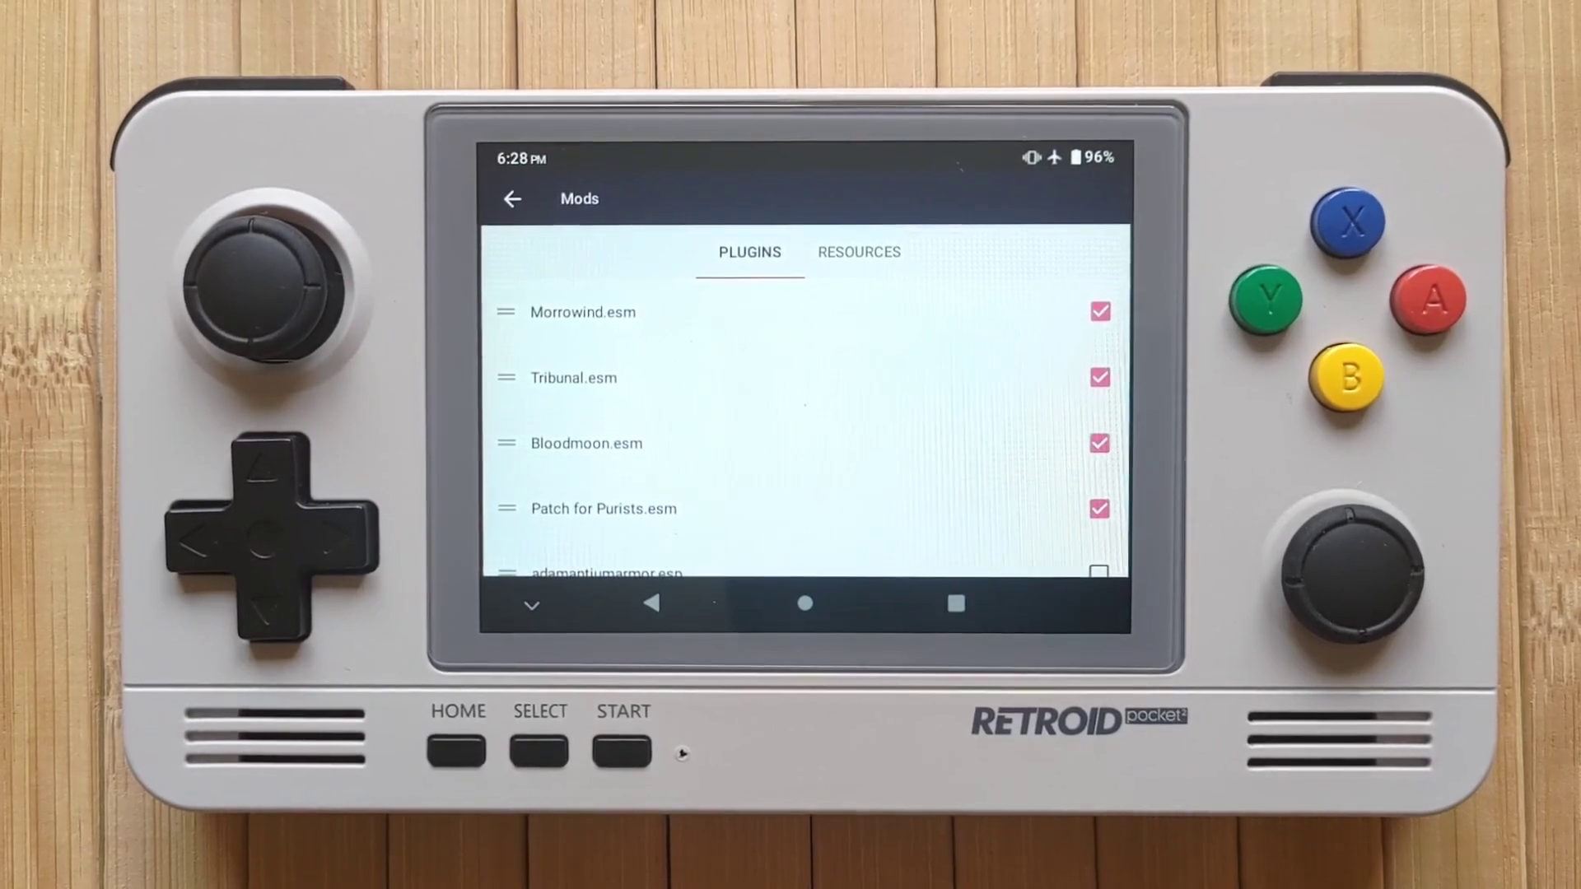
left_click_drag(494, 511, 502, 370)
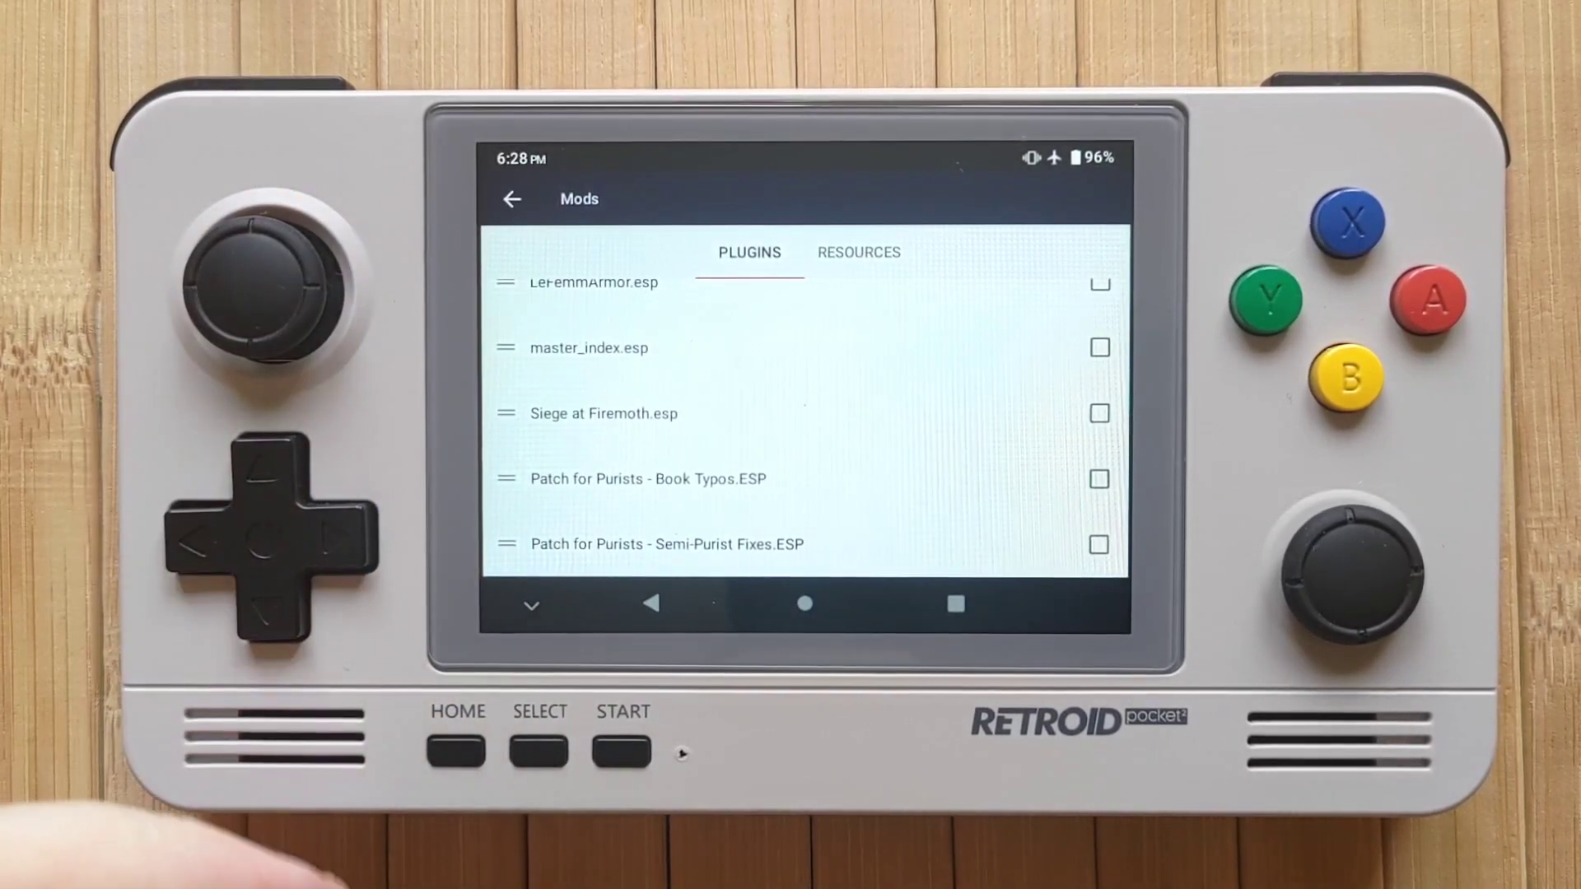
left_click_drag(507, 543, 510, 504)
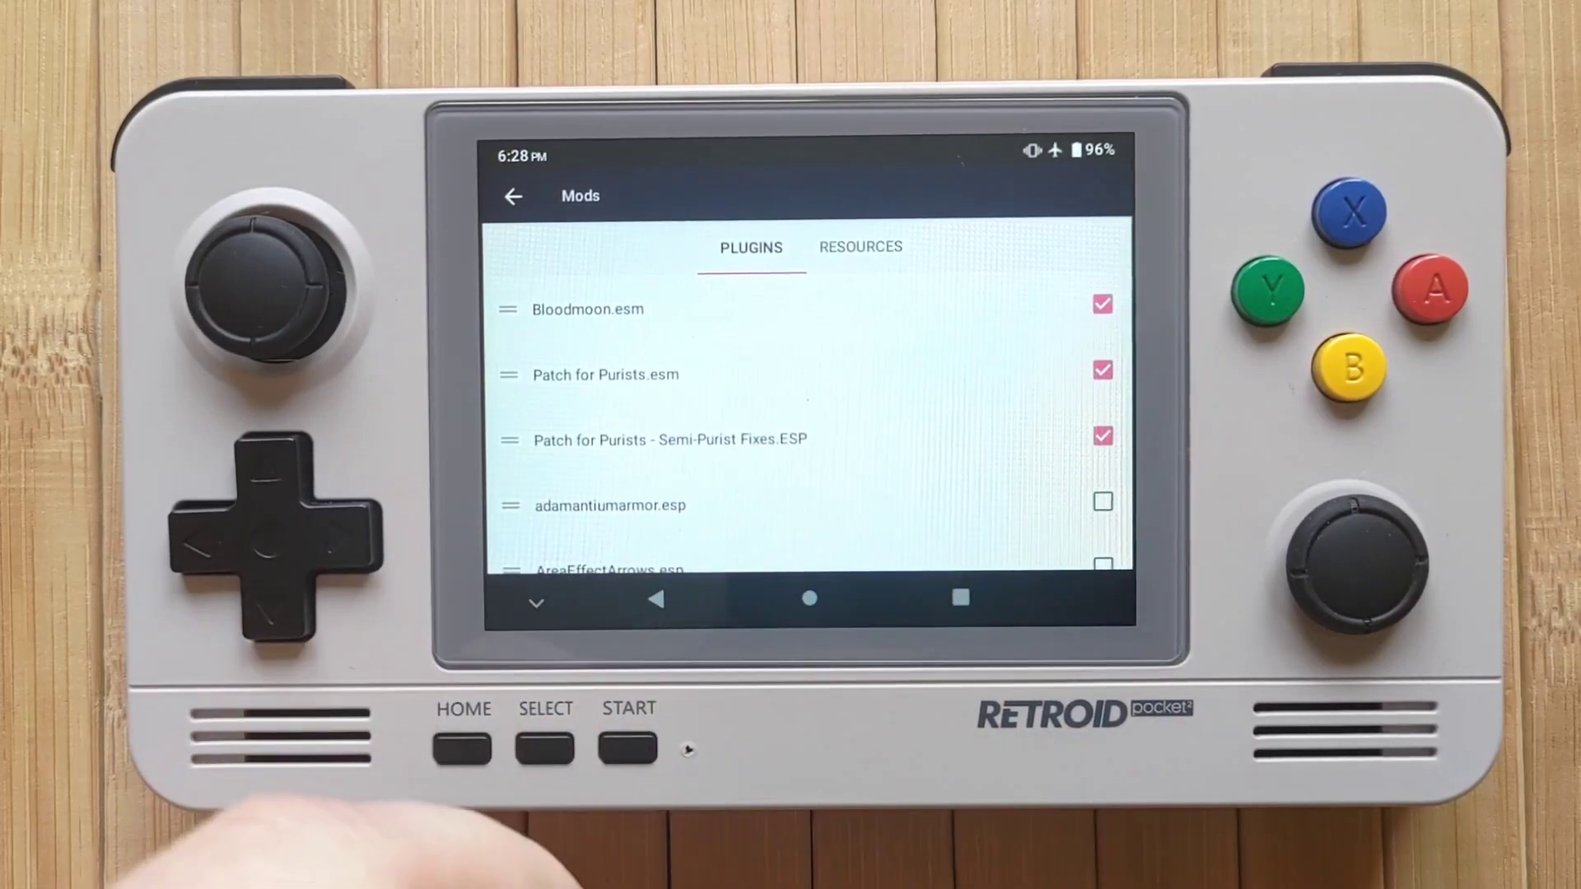
left_click_drag(494, 370, 461, 189)
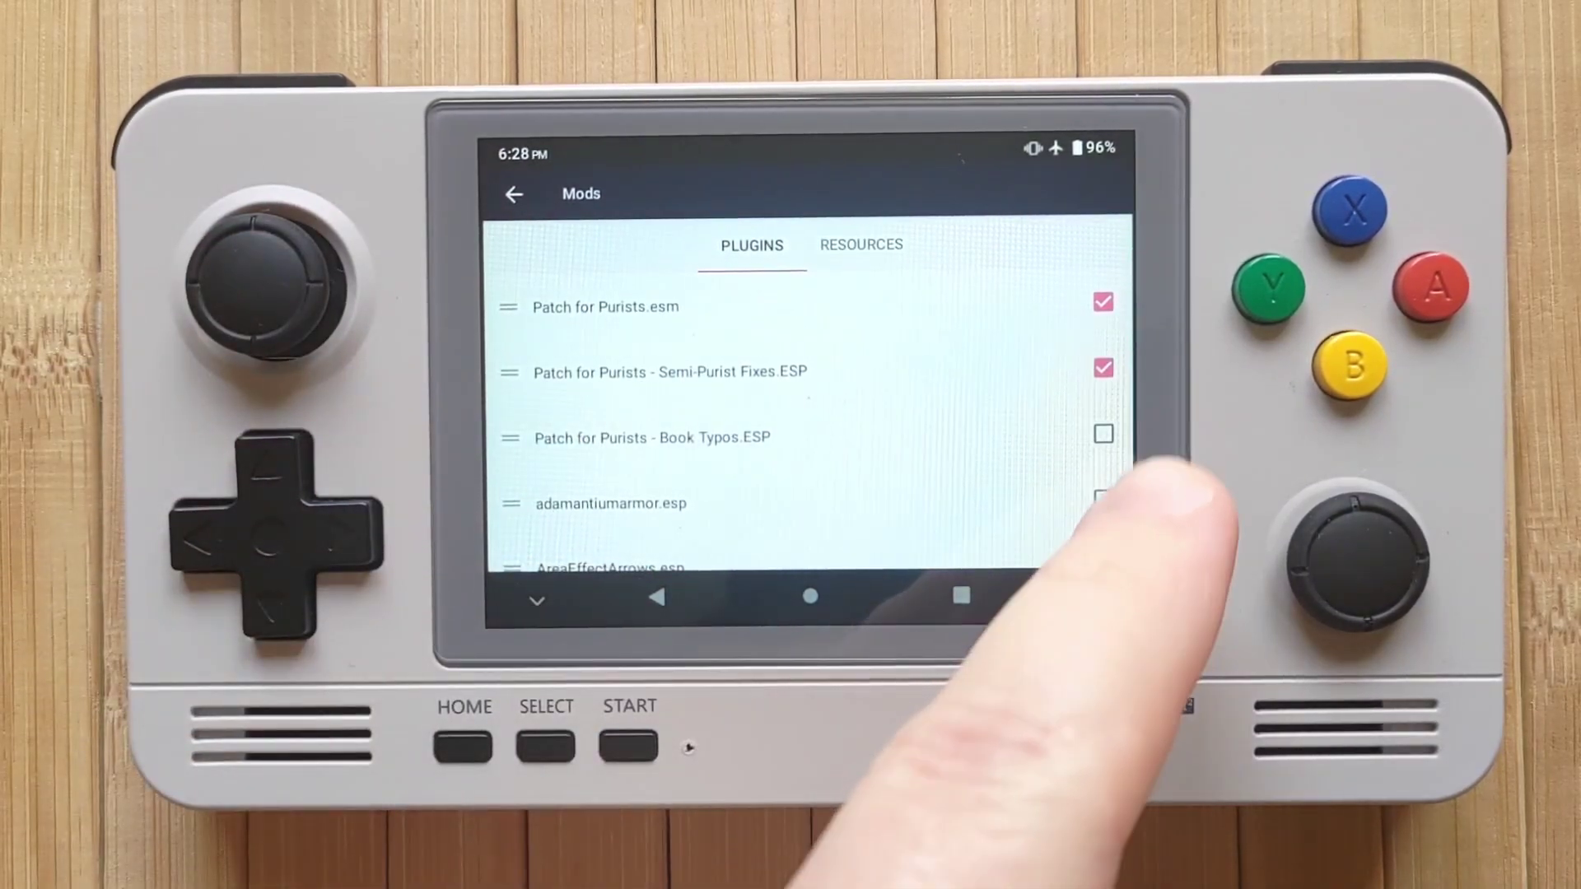
left_click(1103, 435)
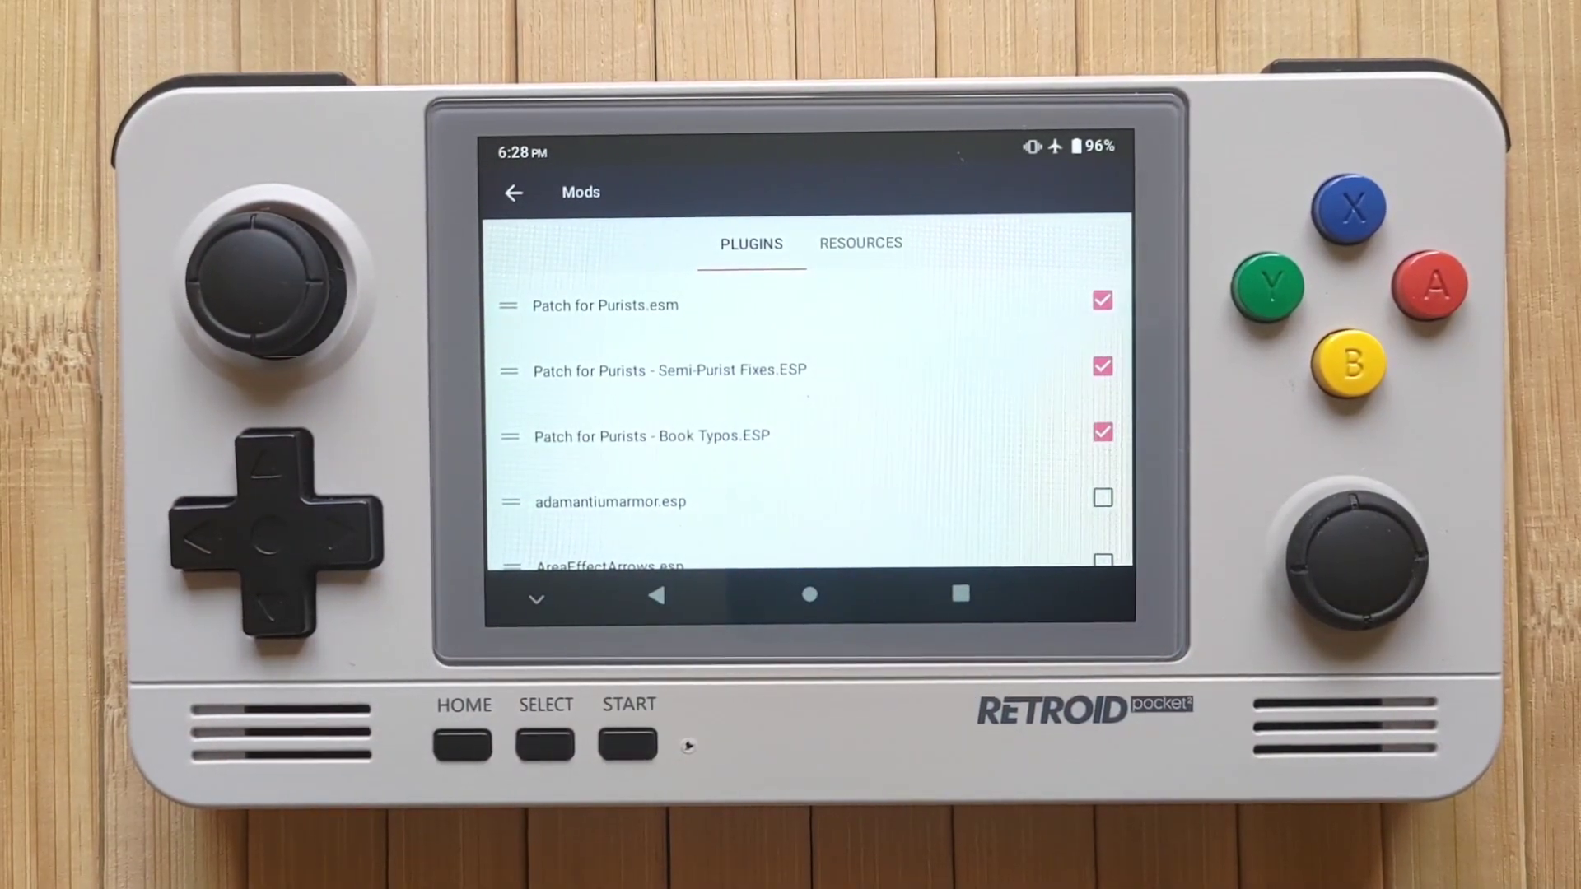
Return from the mod list to the OMW Nightly main screen and launch the game.
left_click(656, 594)
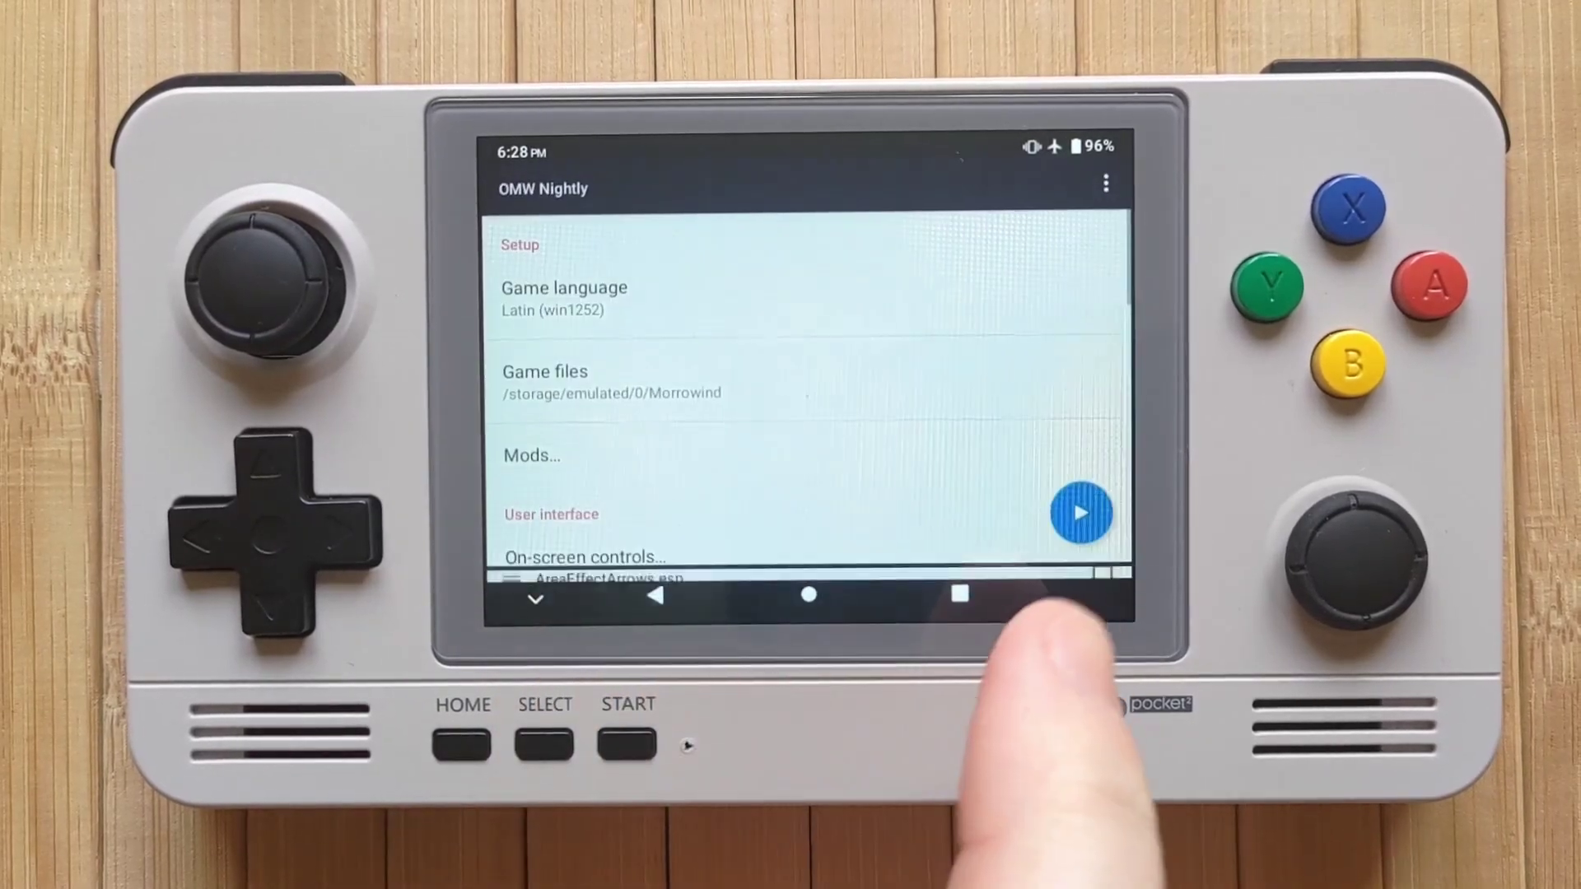
left_click(1076, 512)
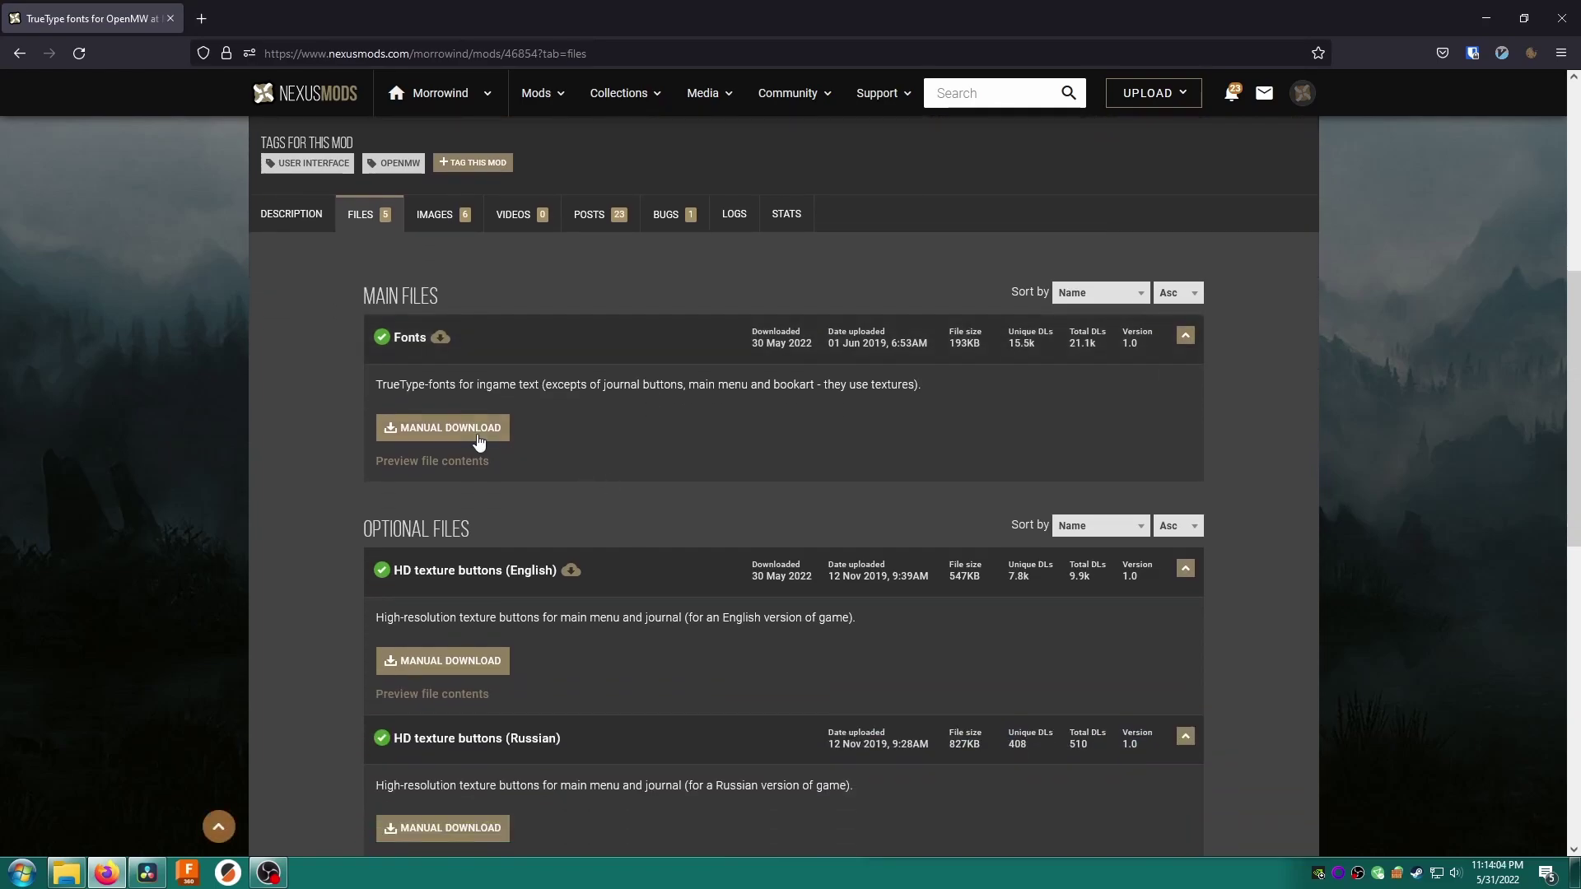
In Firefox on the PC, download the Fonts and HD texture buttons (English) files of TrueType fonts for OpenMW from Nexus Mods.
left_click(478, 428)
scroll(771, 456, "down", 3)
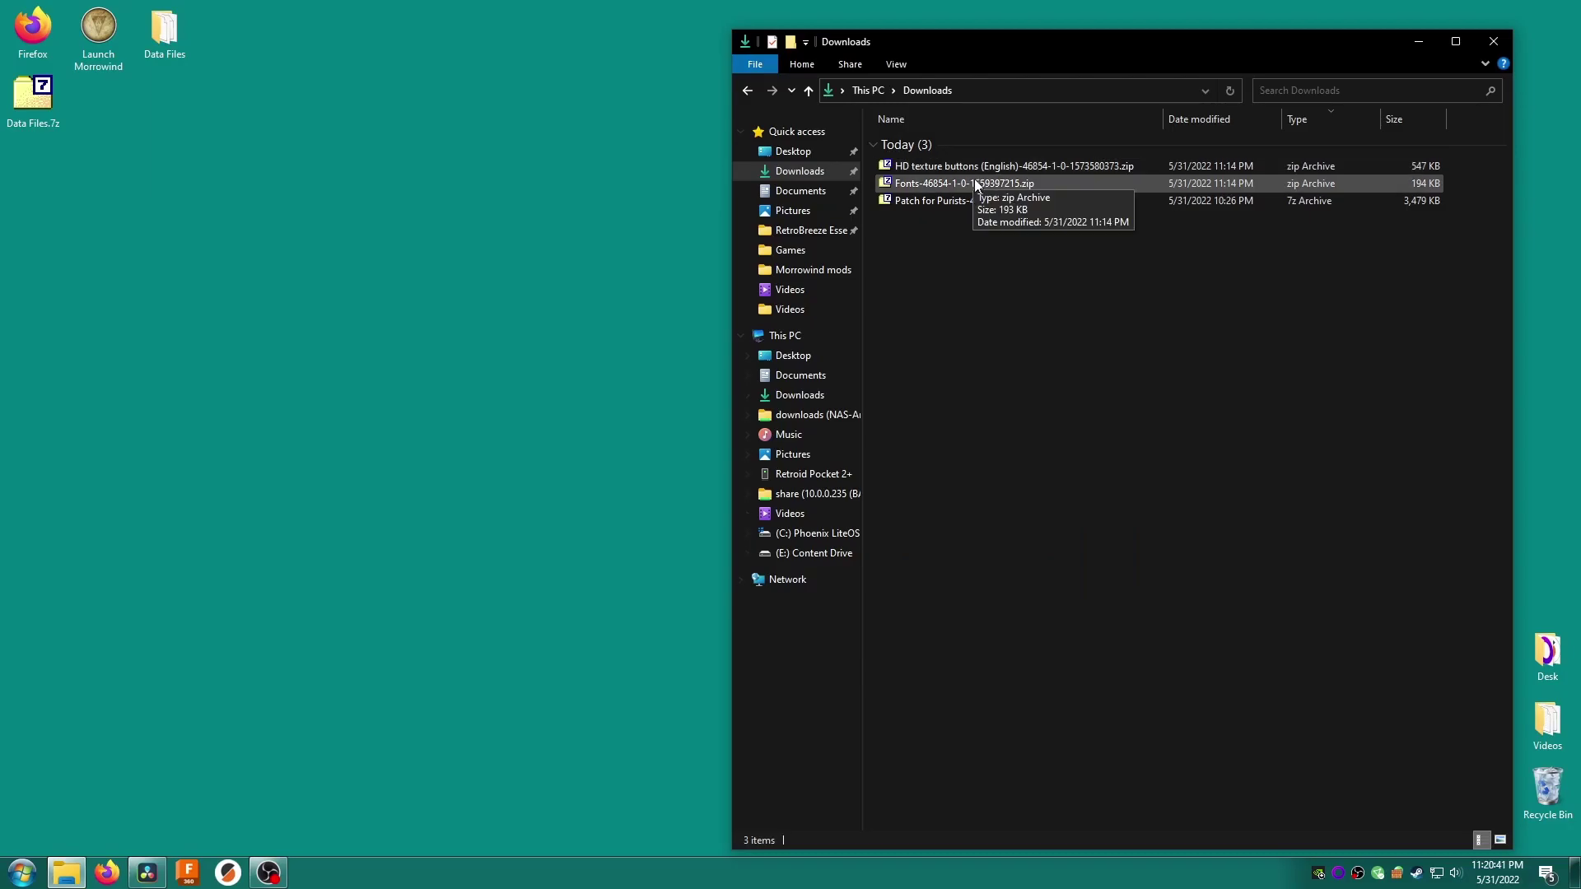
With 7-Zip, extract the Fonts folder and the textures folder from HiresUI in the two downloaded zip archives to the desktop.
left_click(977, 186)
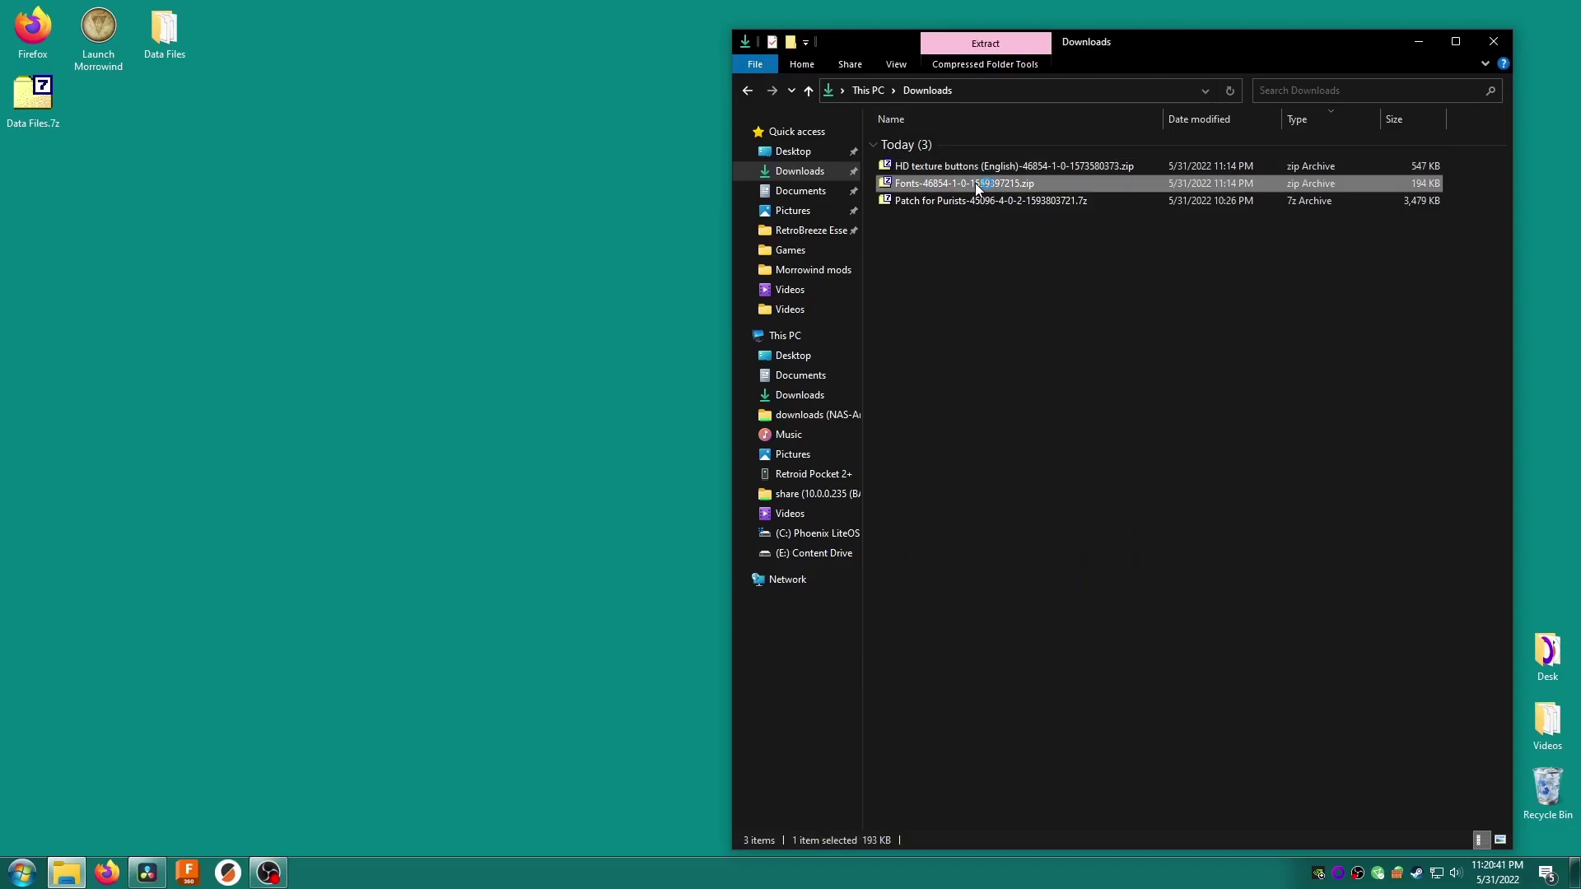
double_click(977, 186)
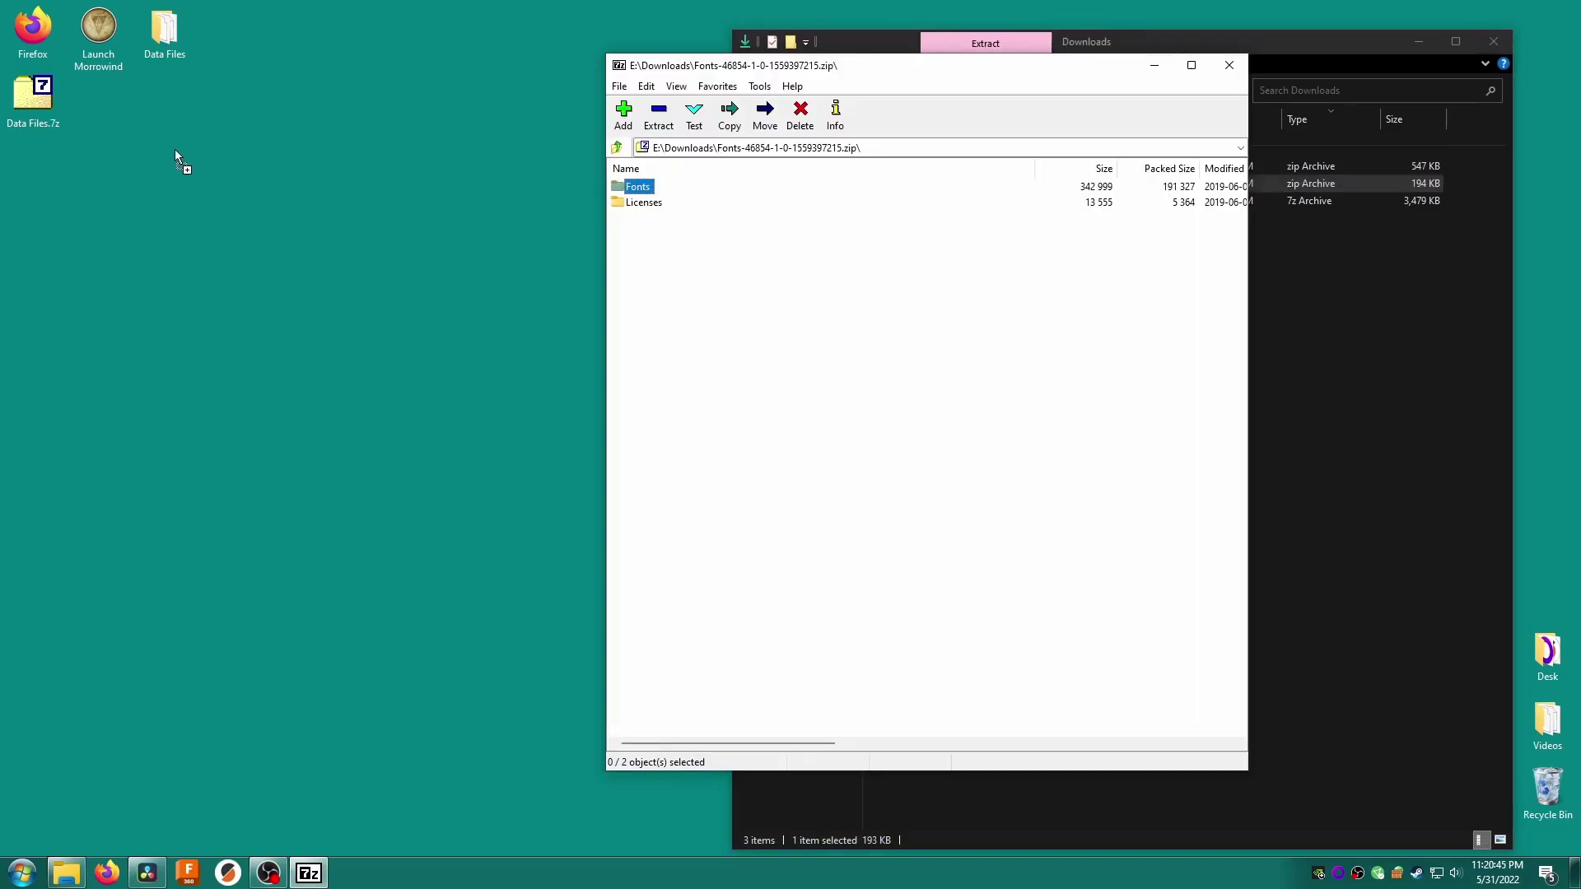
left_click_drag(175, 149, 173, 146)
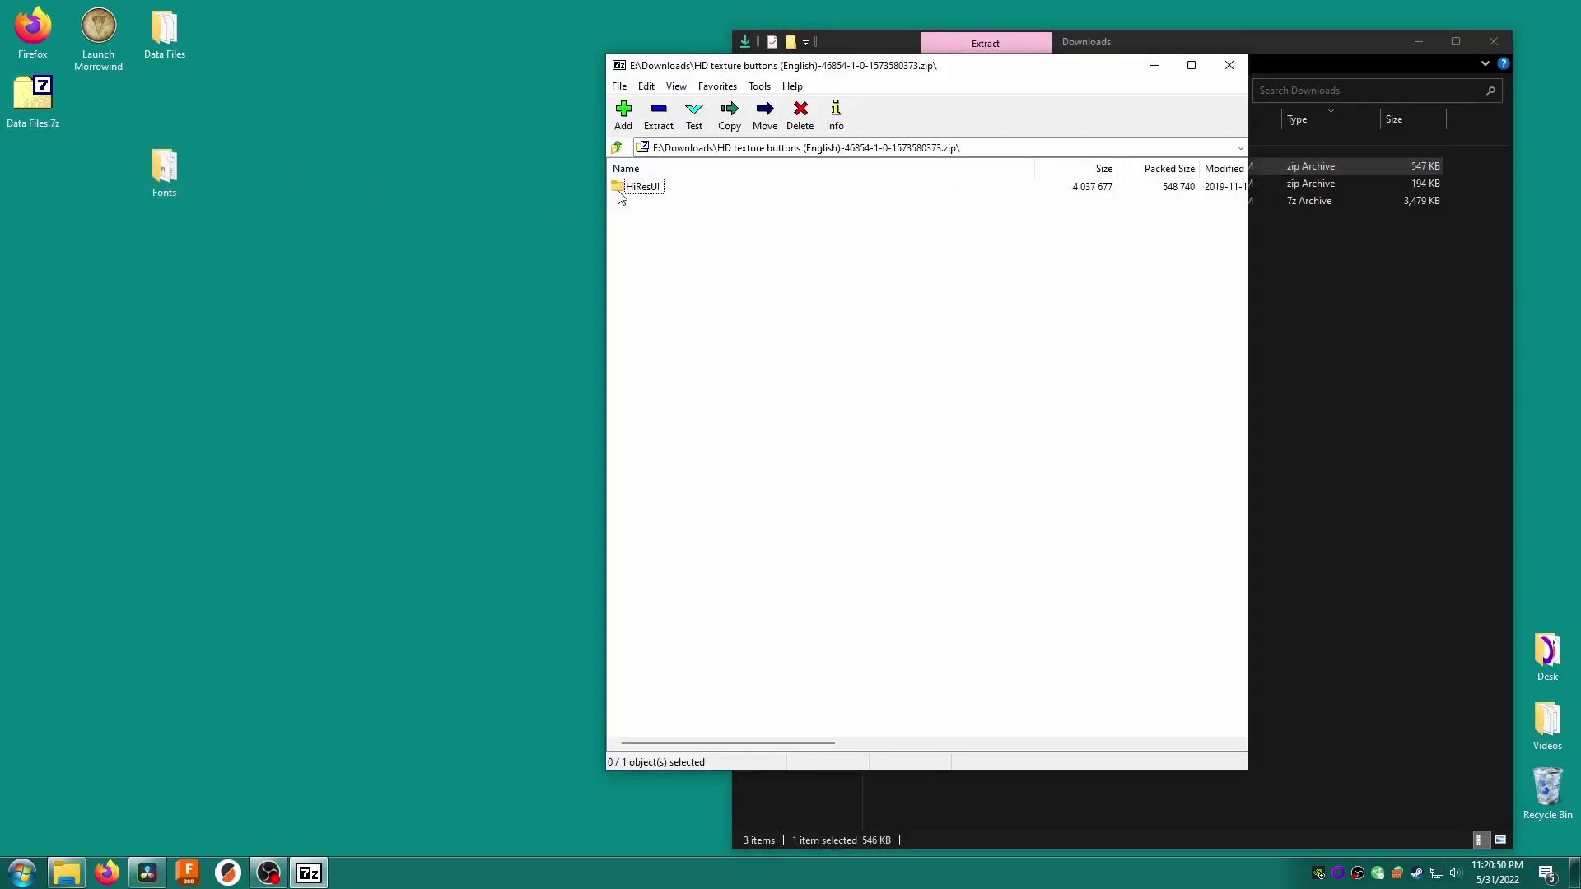
double_click(620, 190)
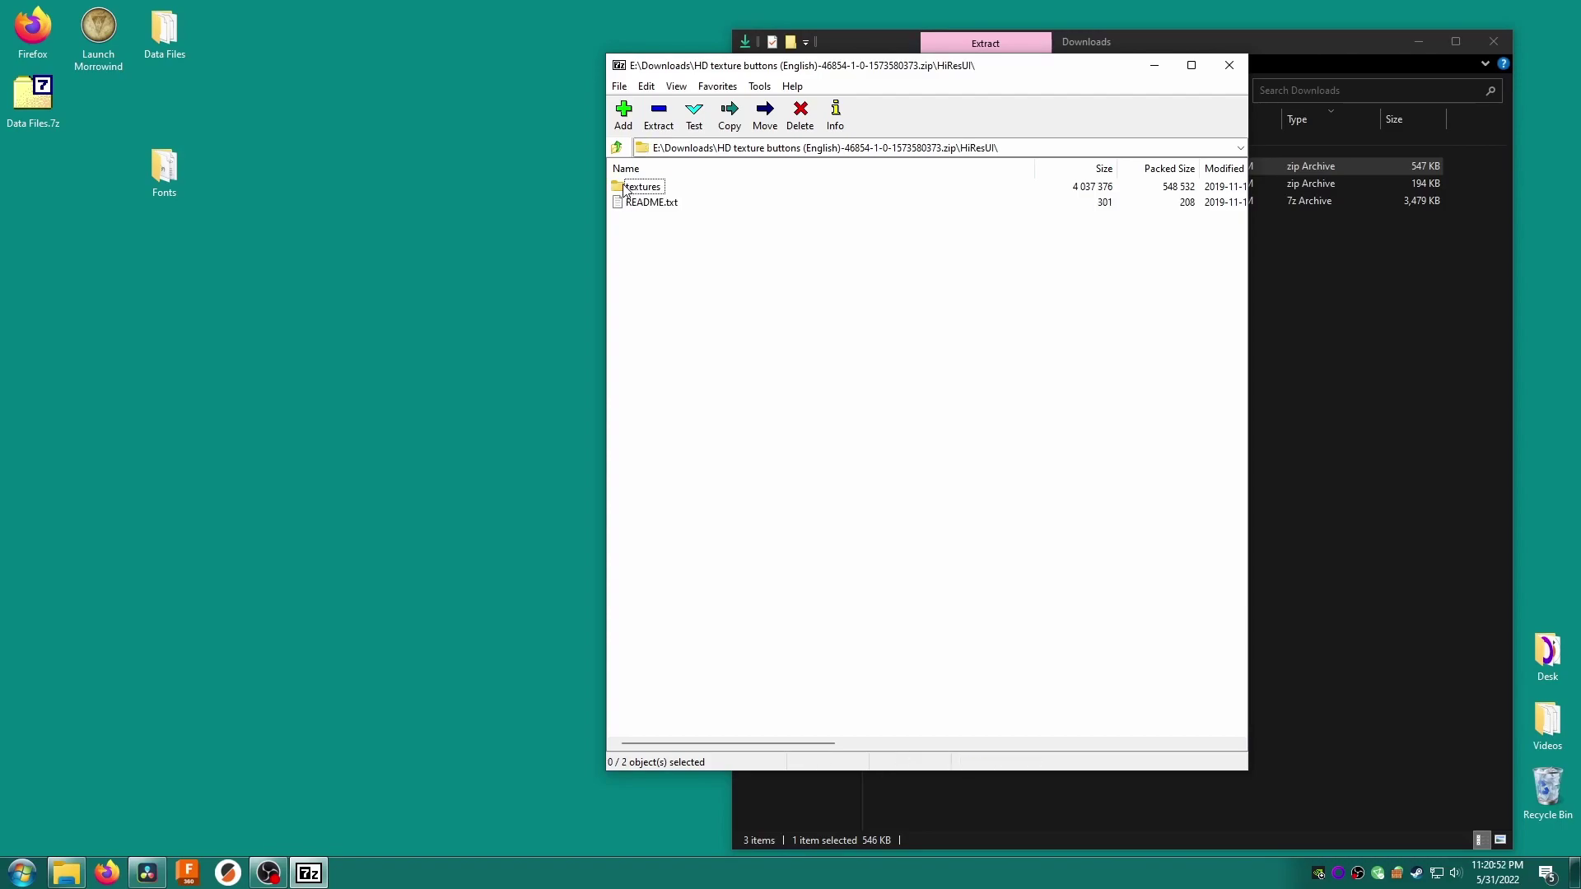
left_click_drag(231, 173, 231, 174)
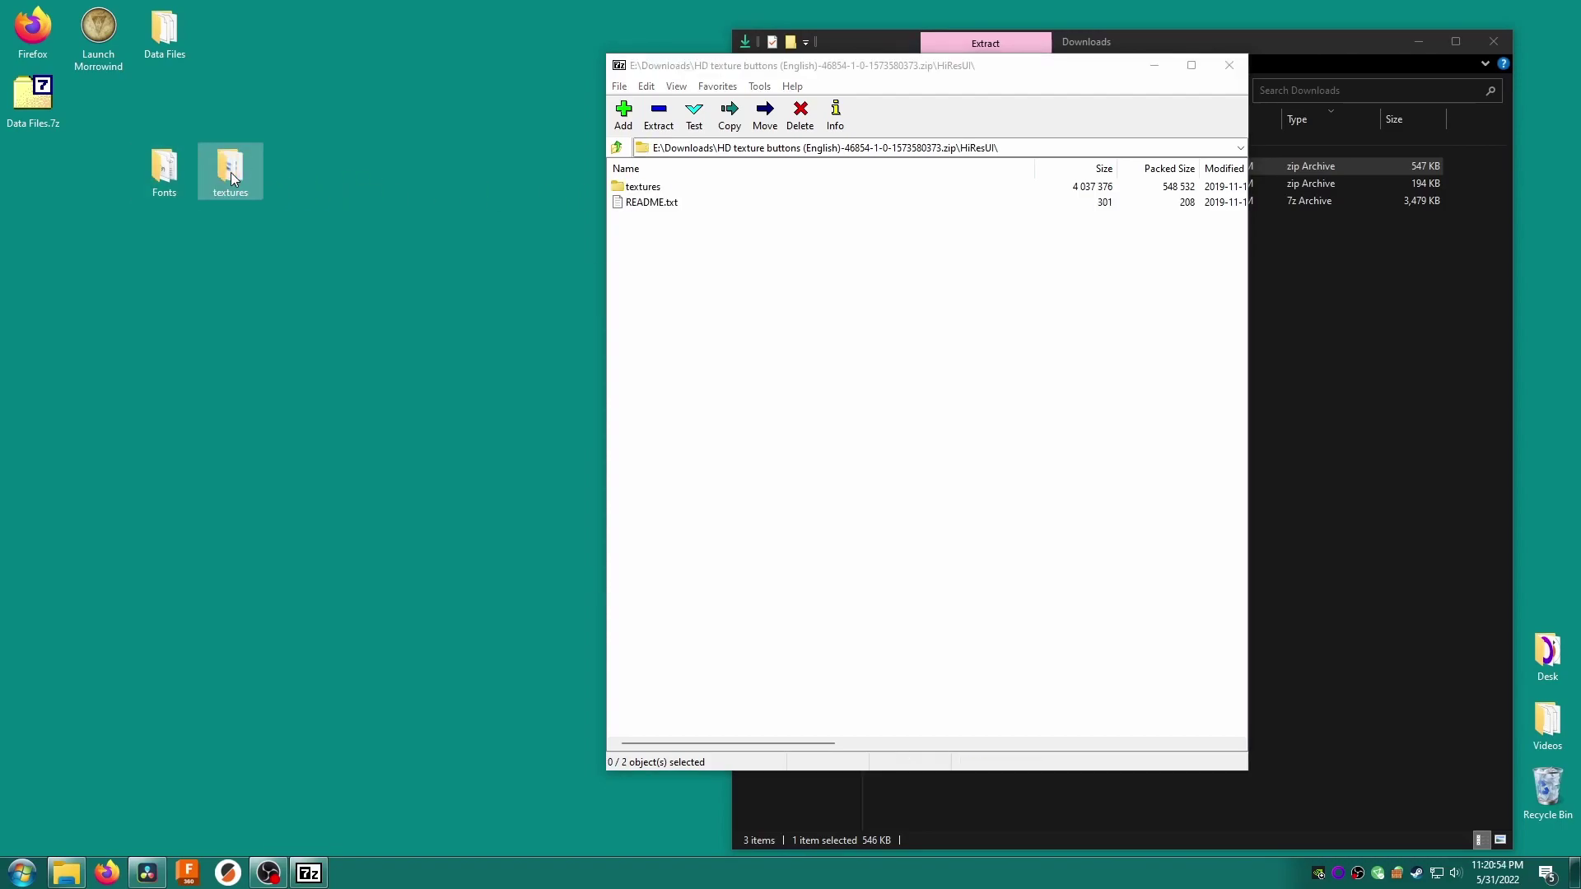
left_click(1244, 72)
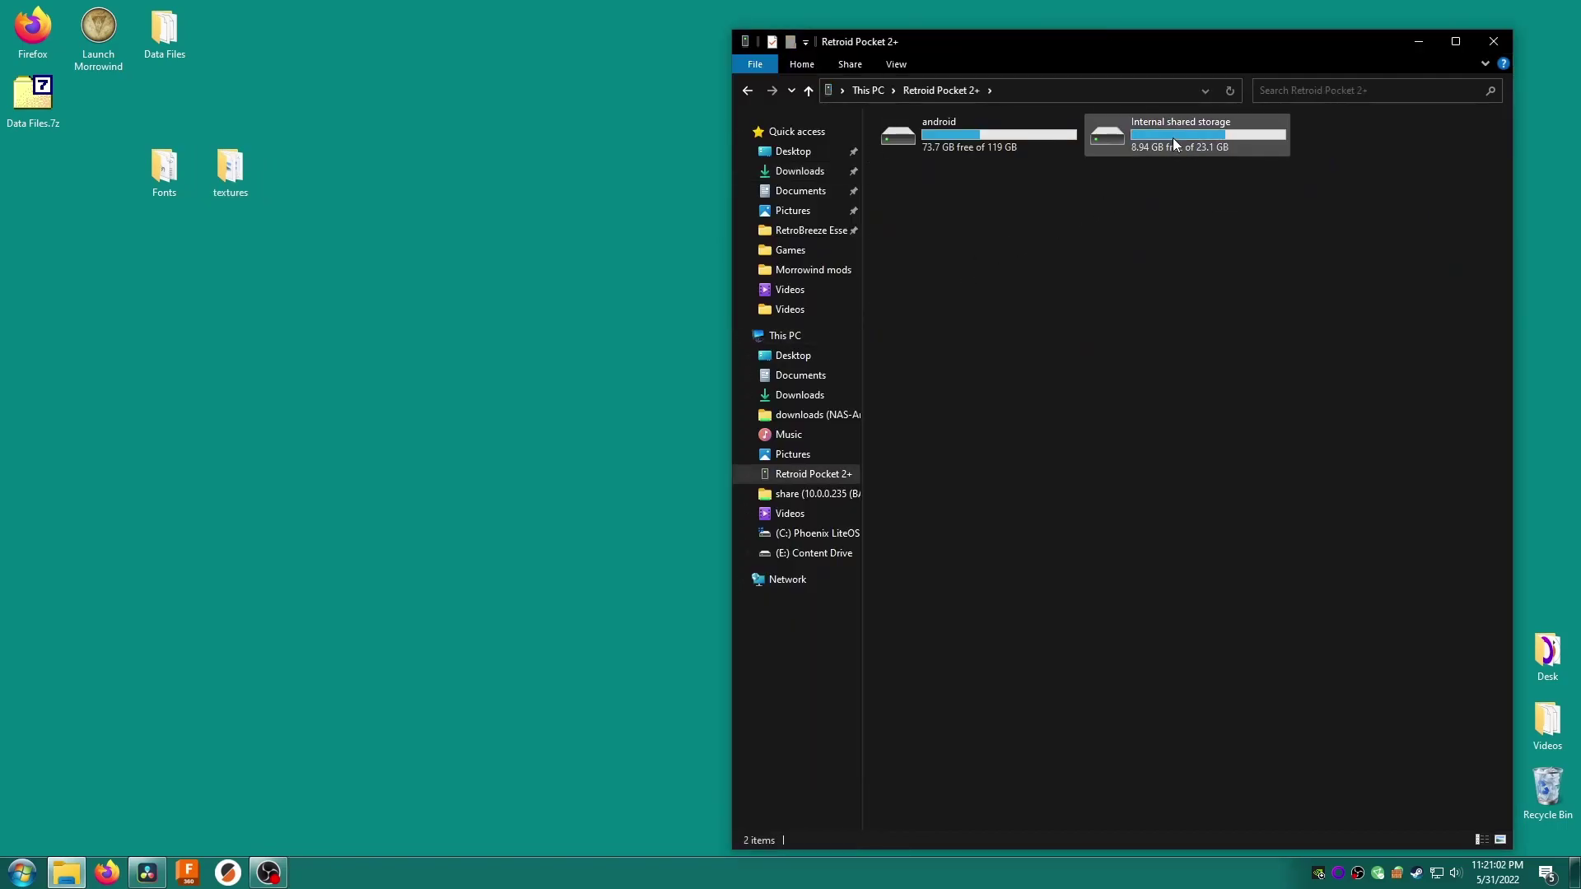
Copy the desktop Fonts and textures folders into Morrowind's Data Files folder on the Retroid Pocket 2+ internal shared storage, merging the existing folders.
double_click(1173, 137)
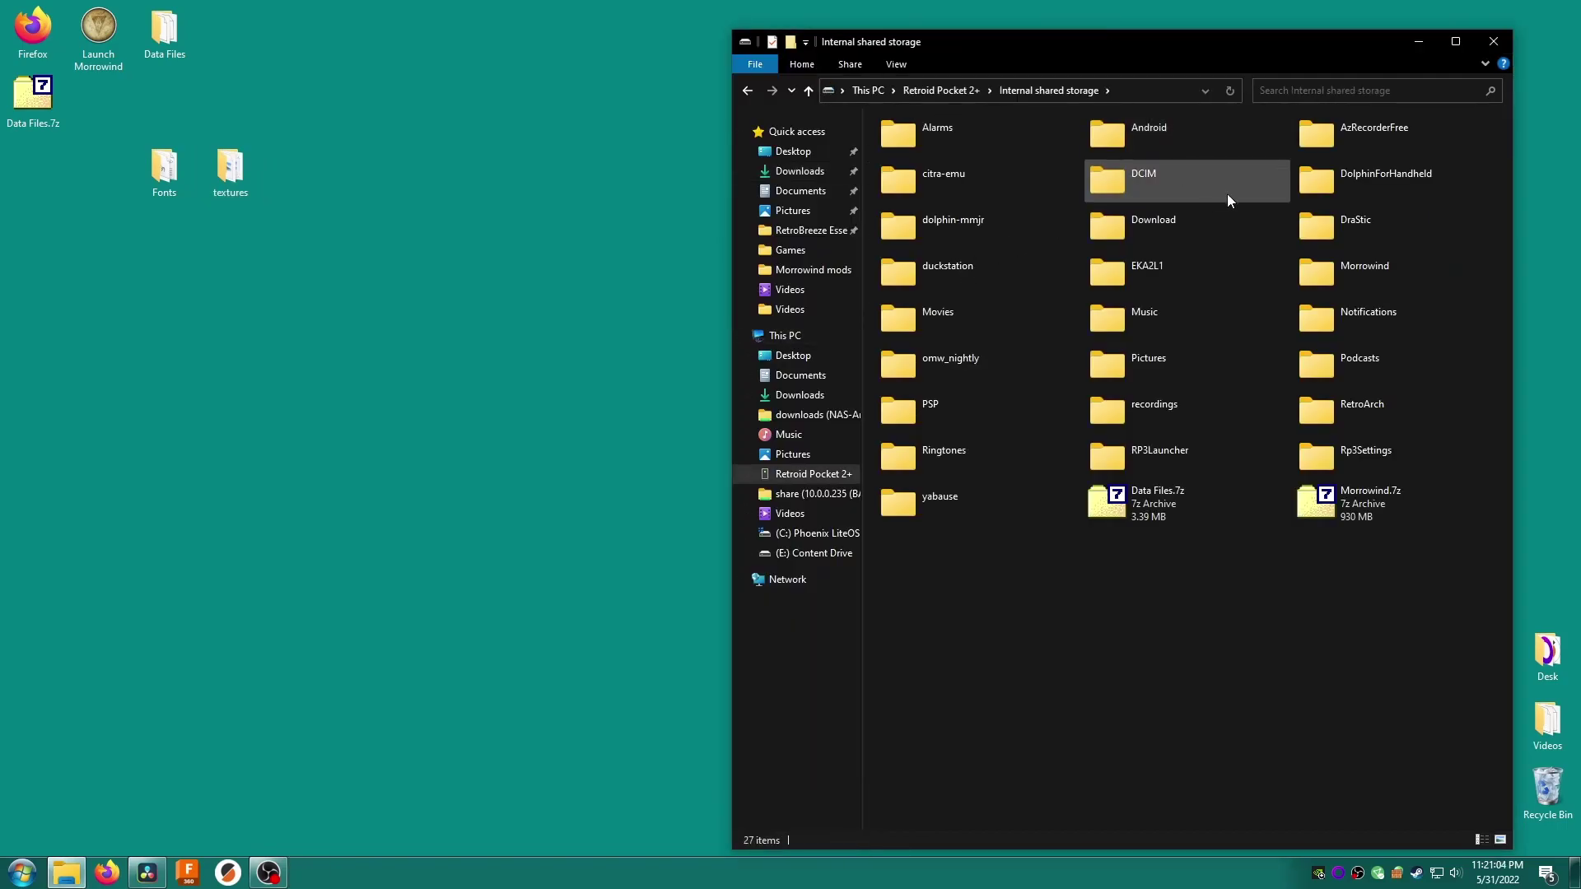
double_click(1319, 272)
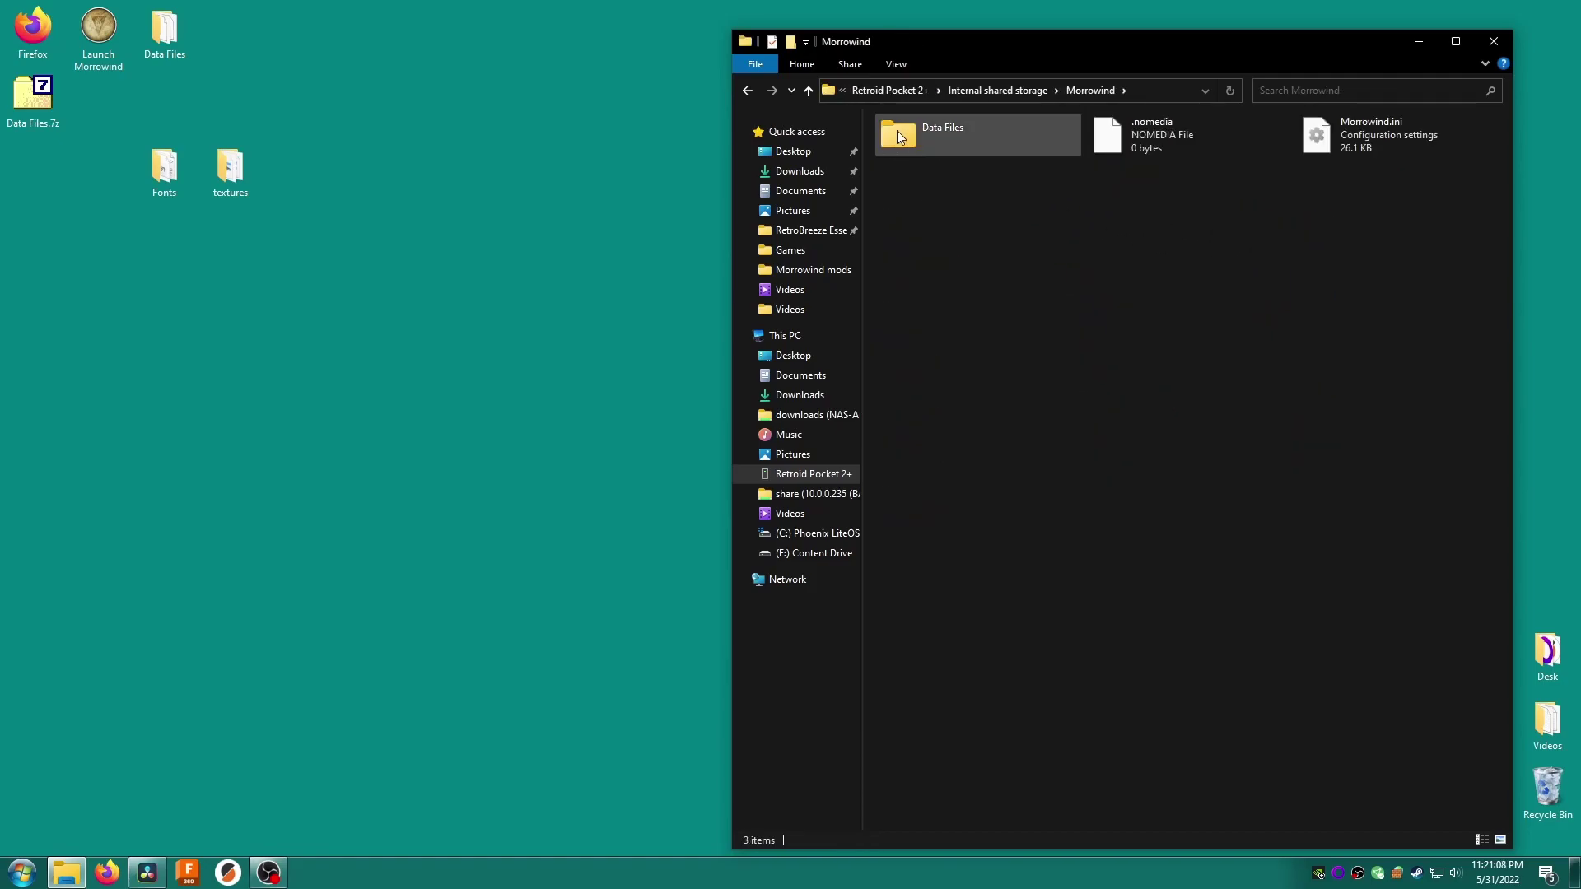
double_click(896, 132)
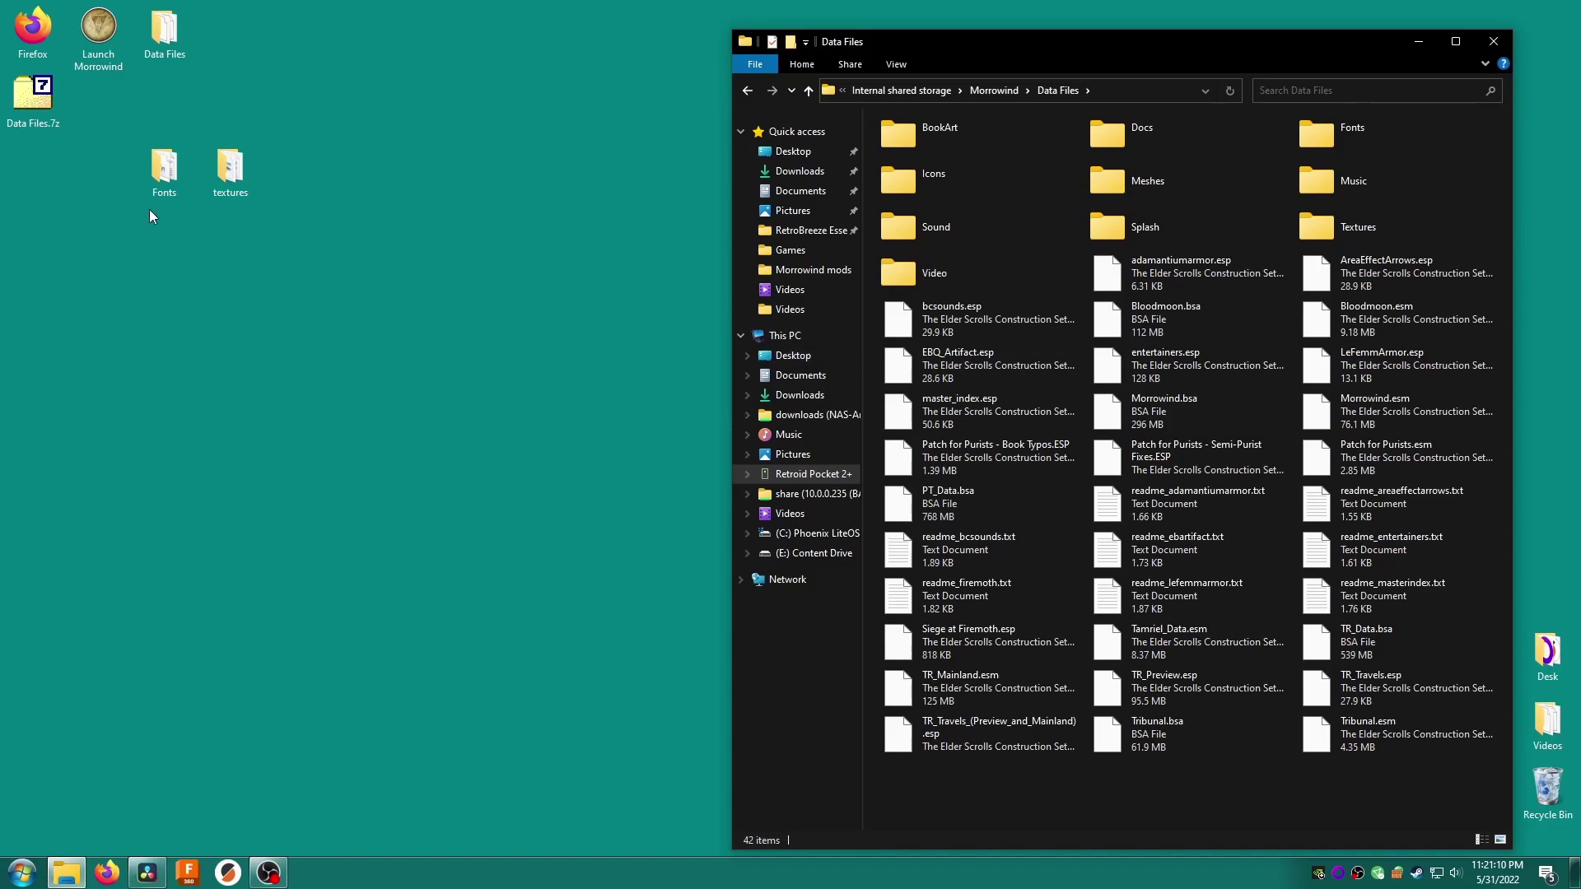
left_click_drag(109, 224, 970, 792)
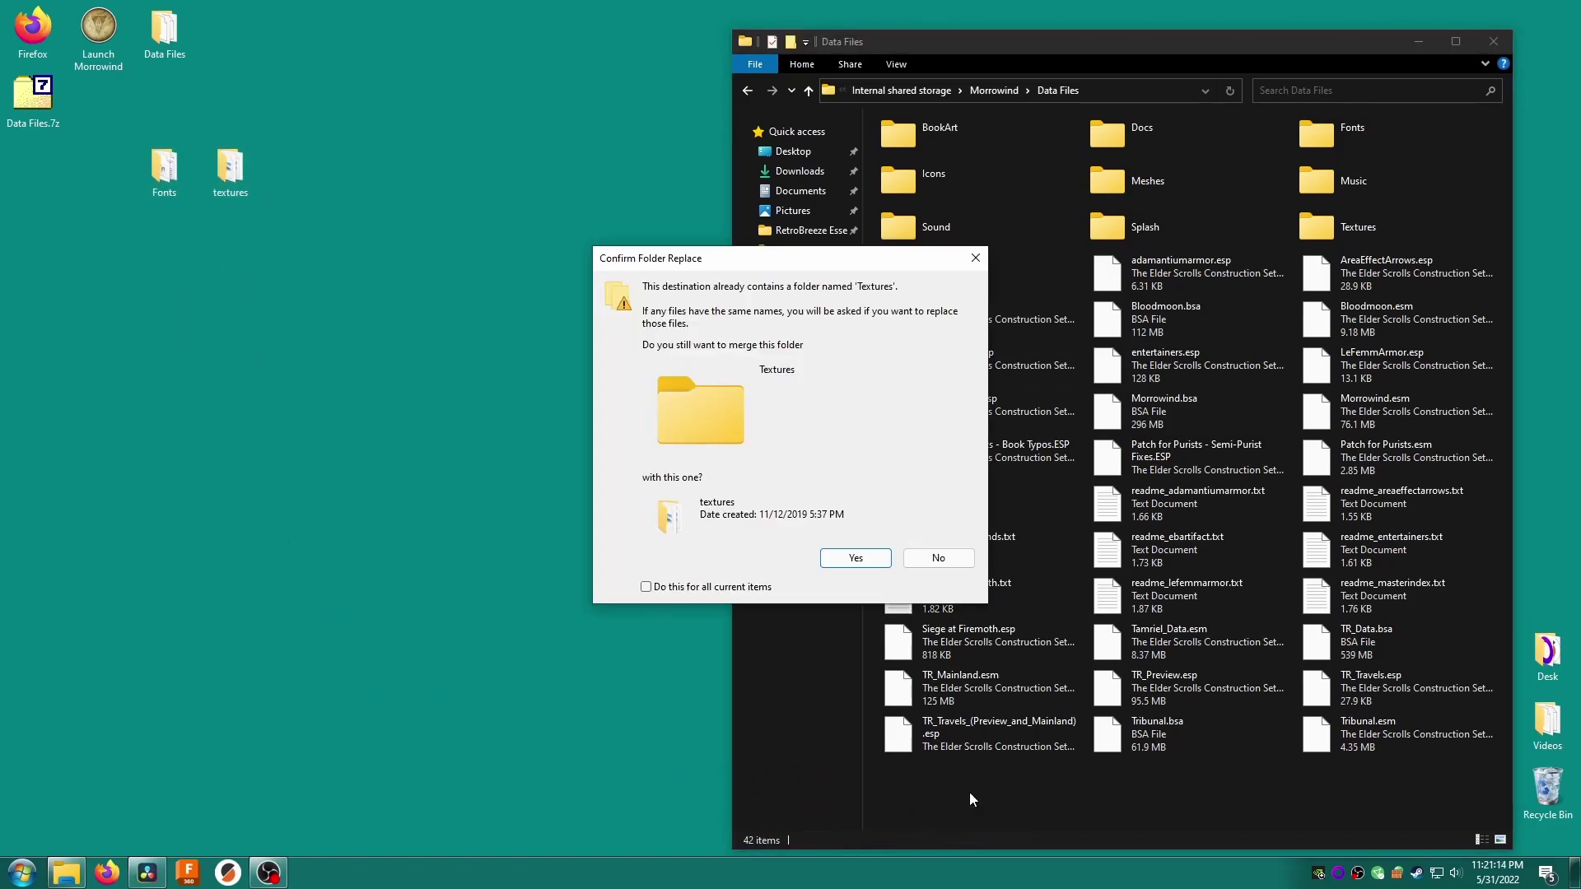
left_click(853, 558)
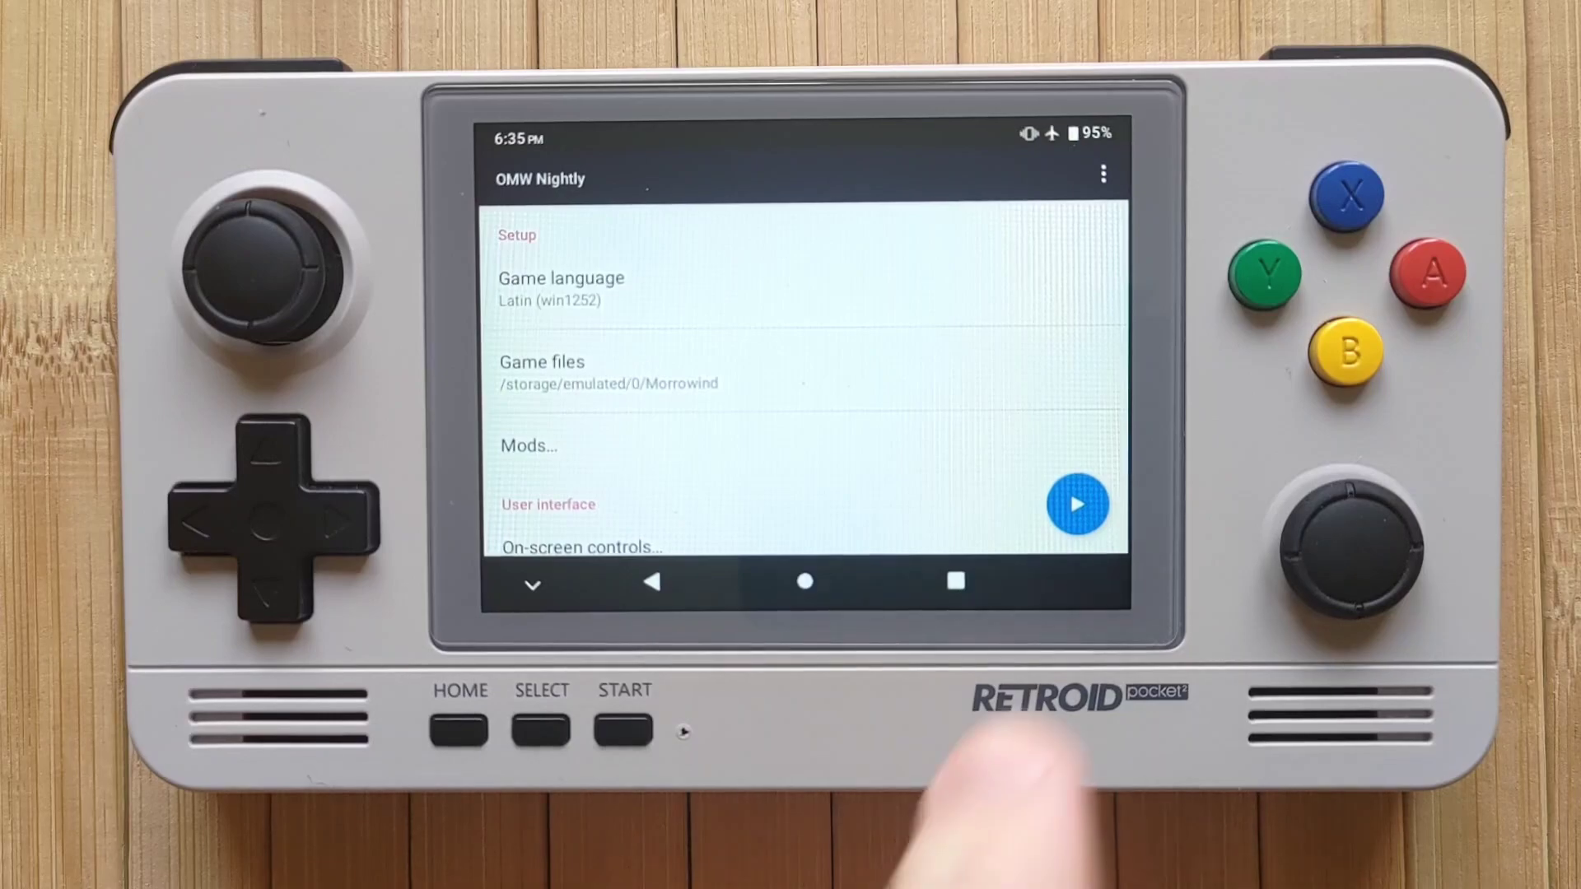
Switch to OMW Nightly on the handheld and start Morrowind with the new fonts and textures.
left_click(1072, 550)
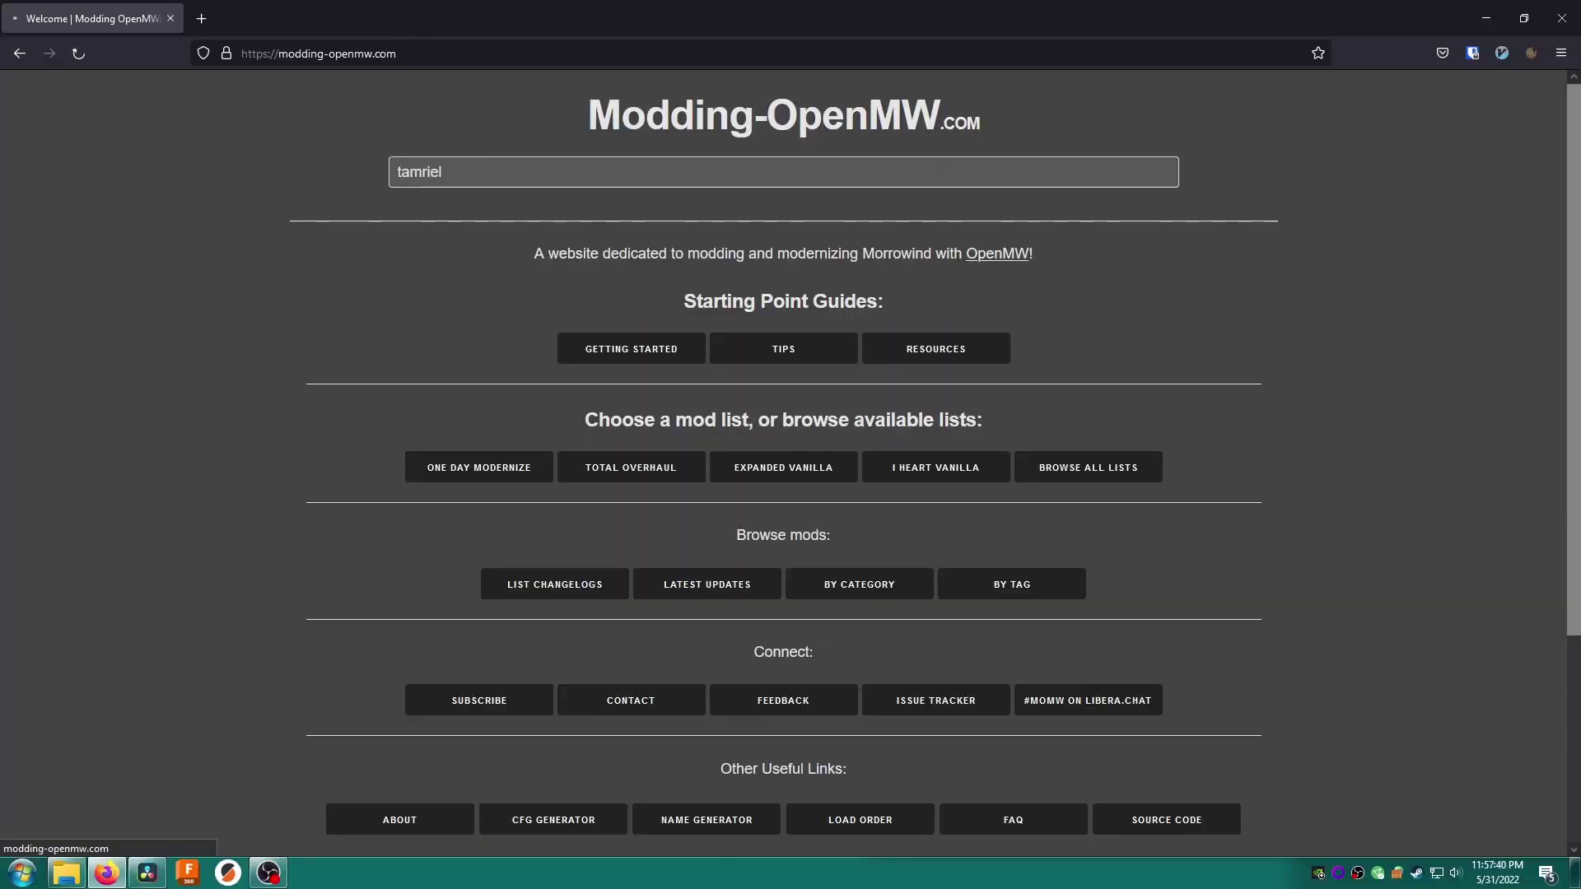
In Firefox on the PC, search Modding-OpenMW for tamriel and examine the required BSA files and plugin on the Tamriel Data page.
scroll(562, 456, "down", 6)
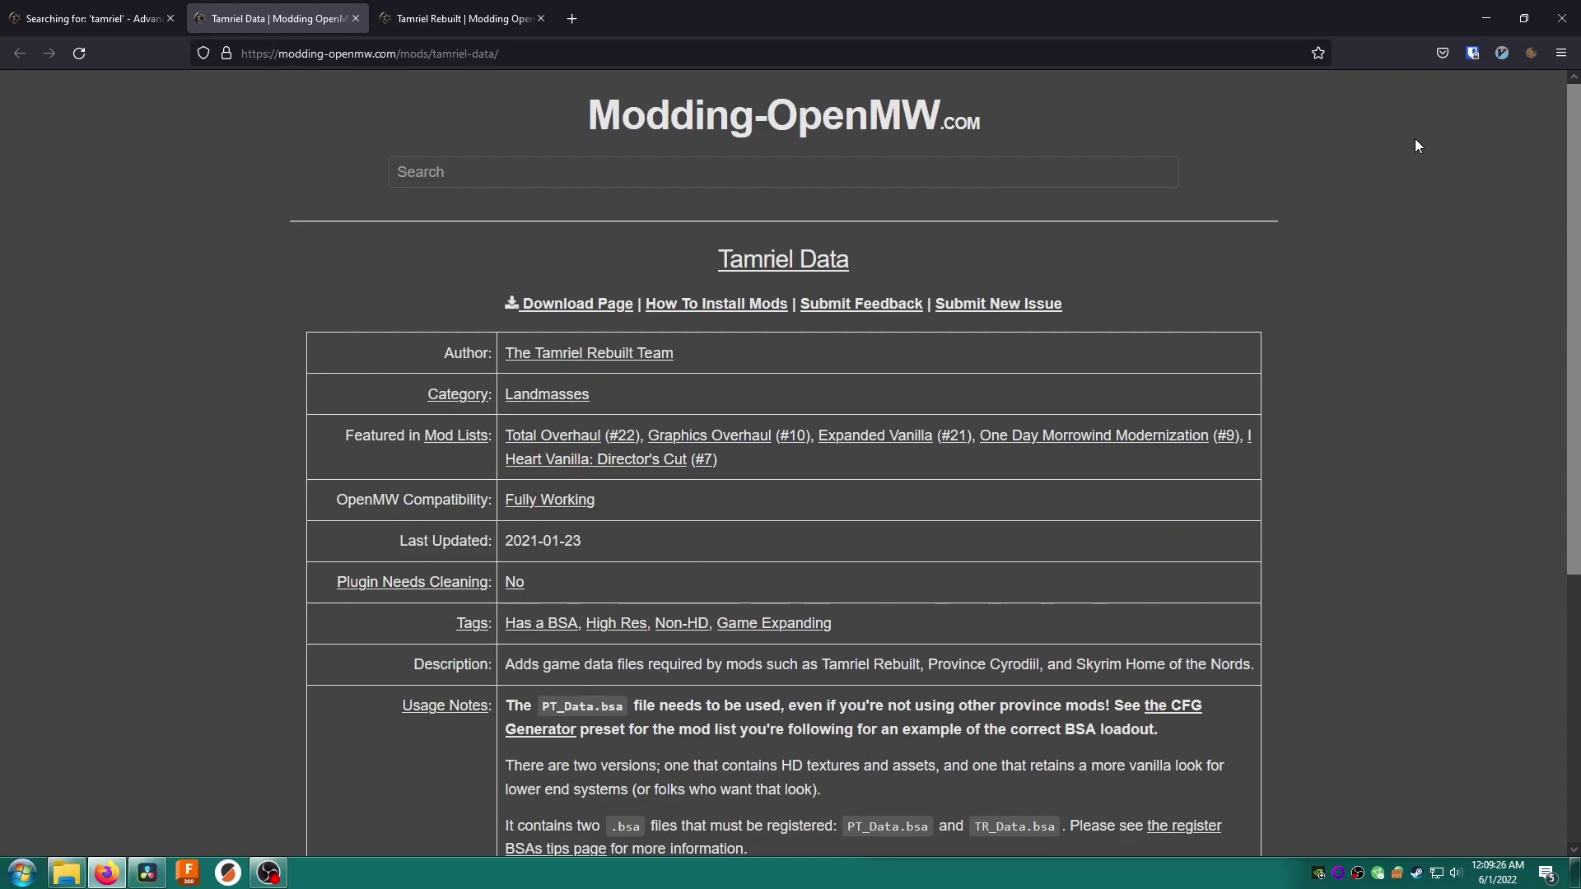
scroll(1421, 160, "down", 2)
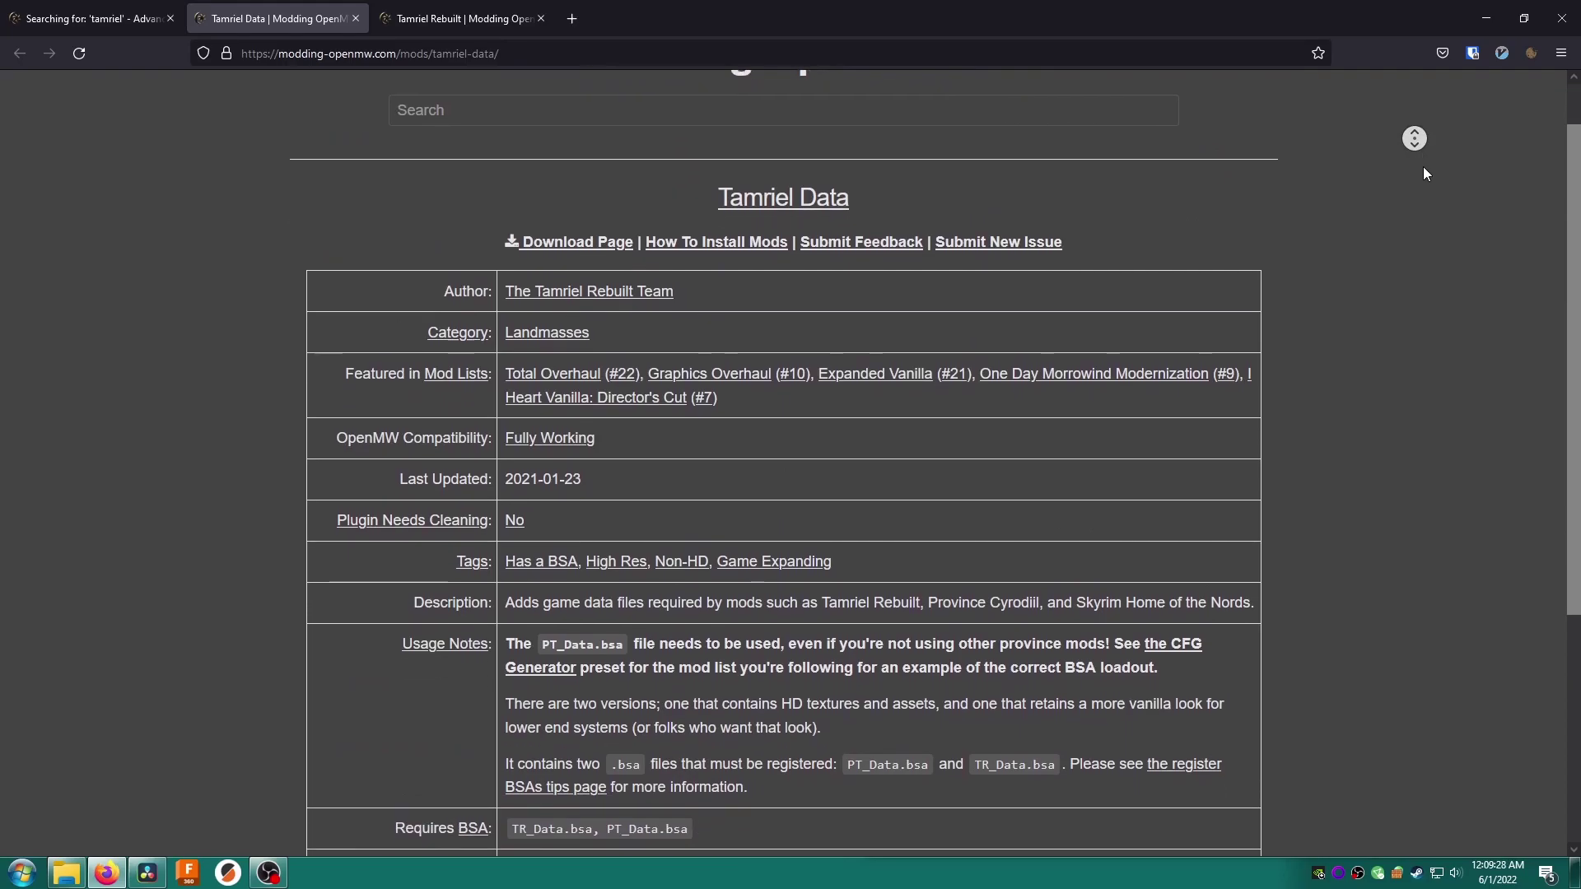
scroll(1424, 167, "down", 5)
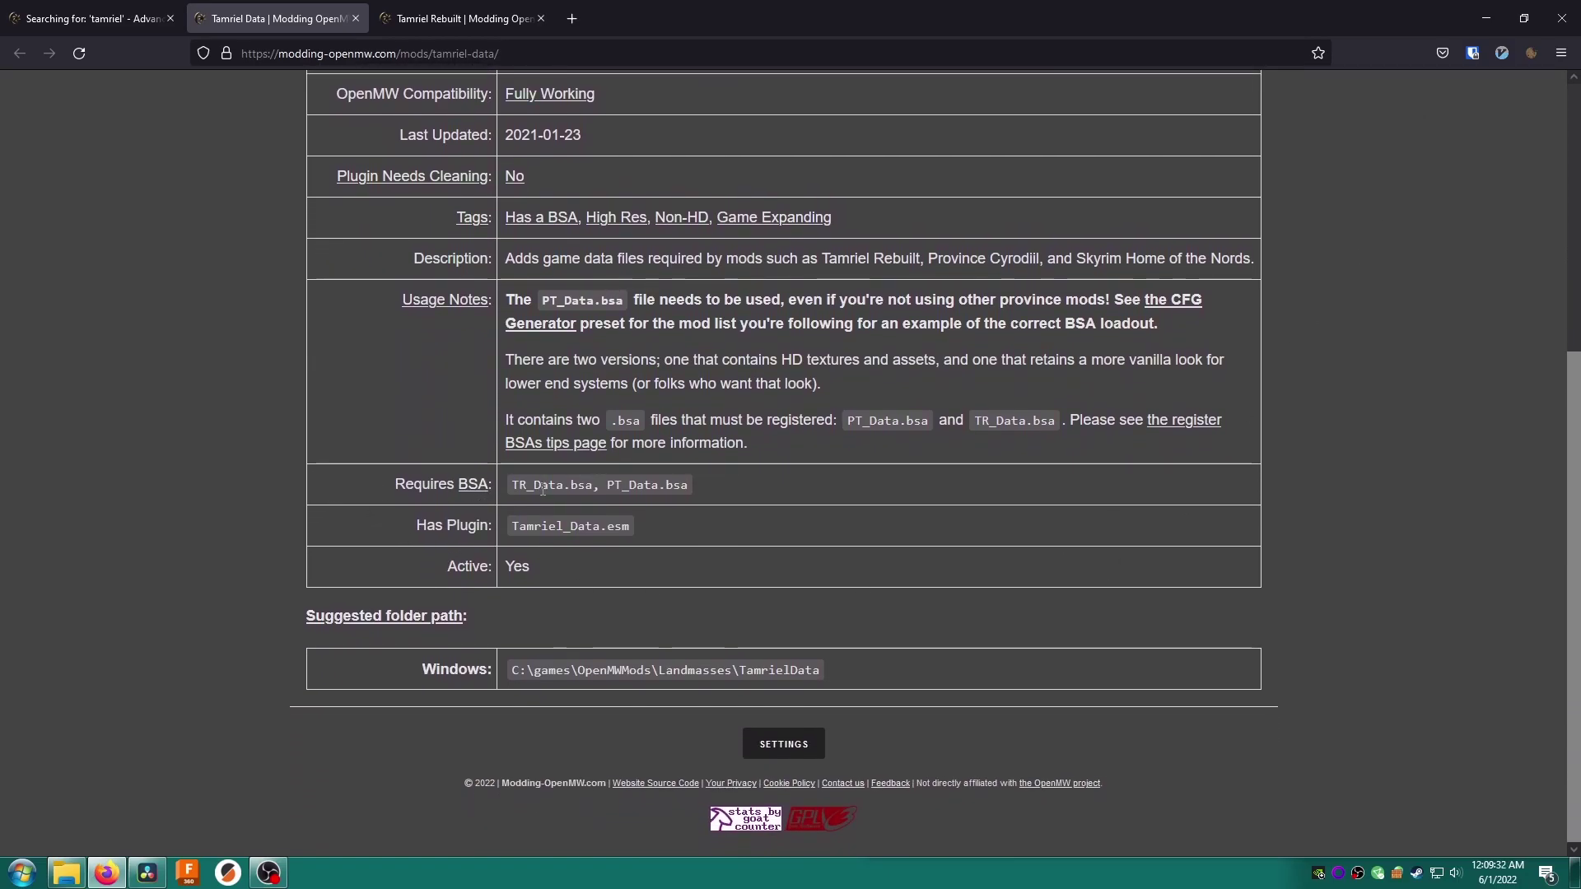
left_click_drag(503, 485, 688, 494)
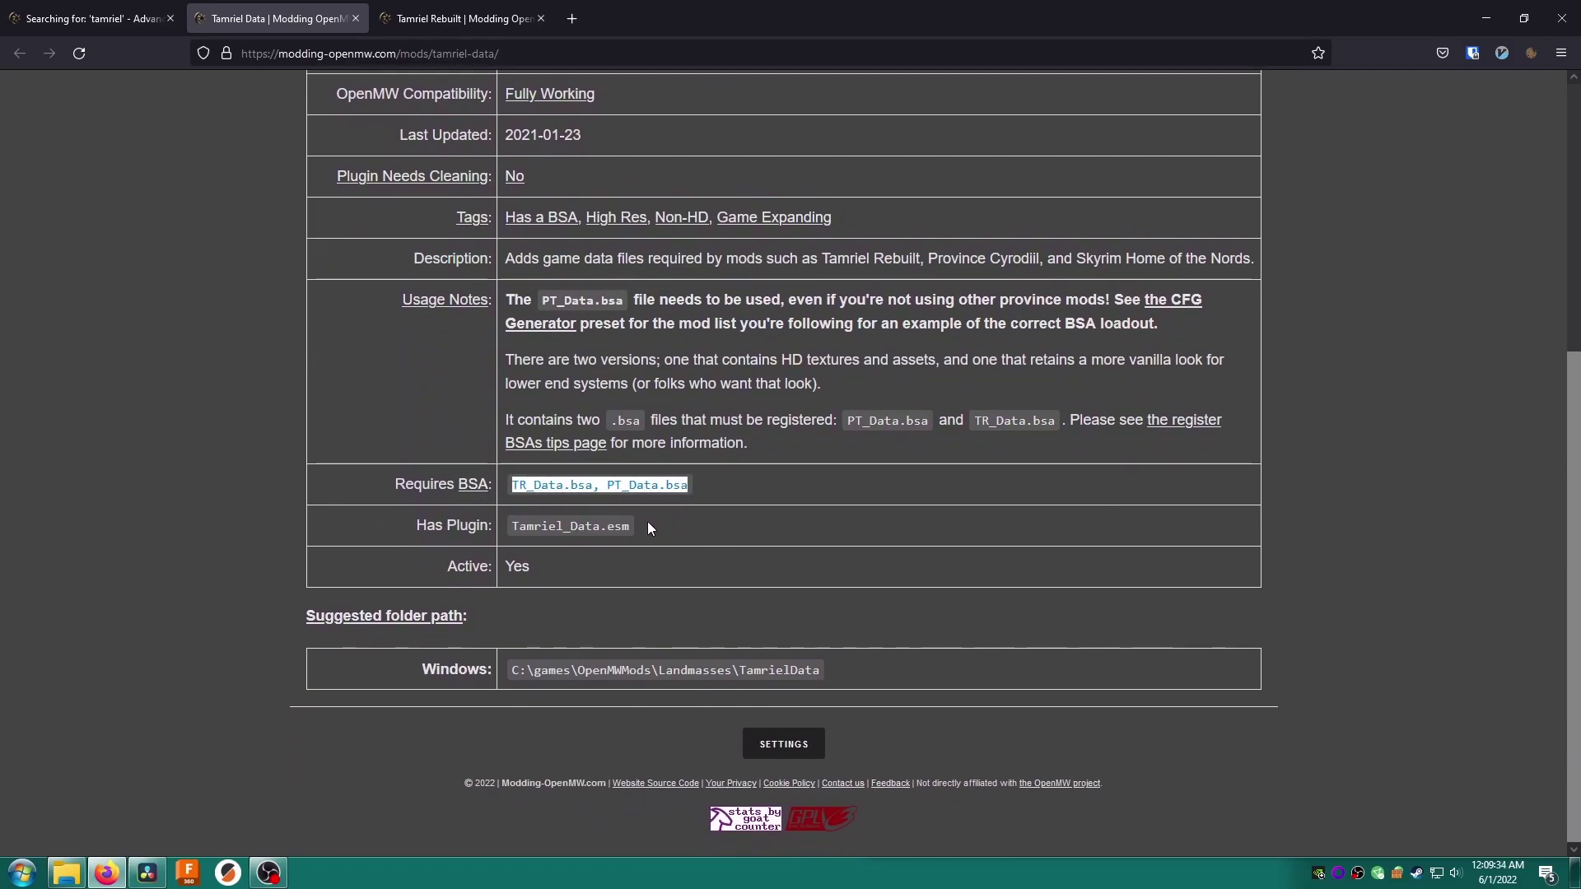
left_click_drag(444, 566, 512, 550)
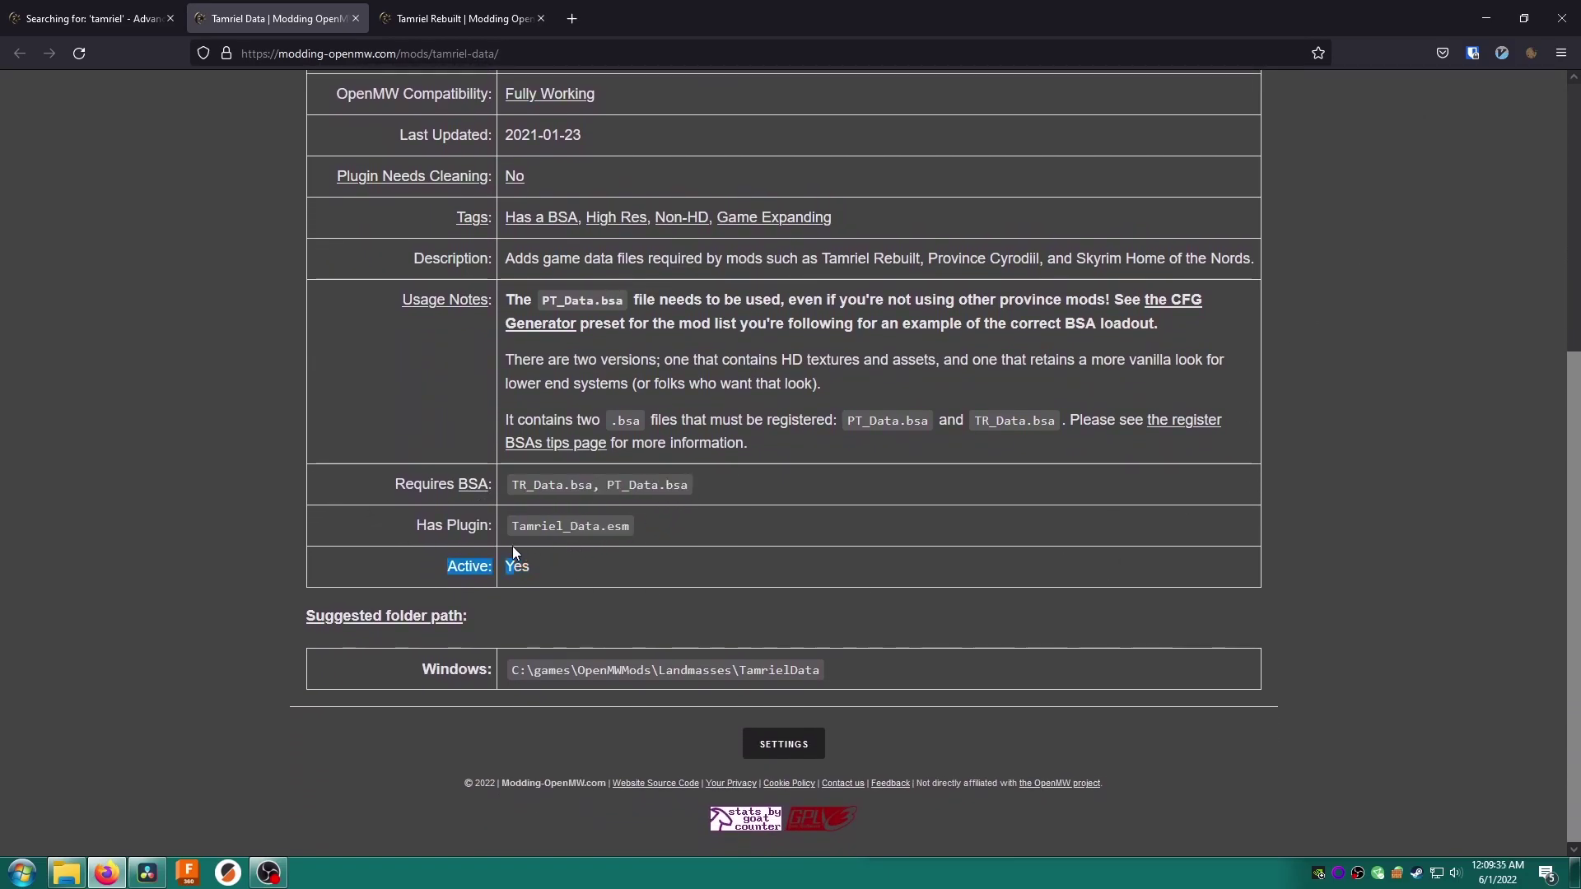
left_click(847, 531)
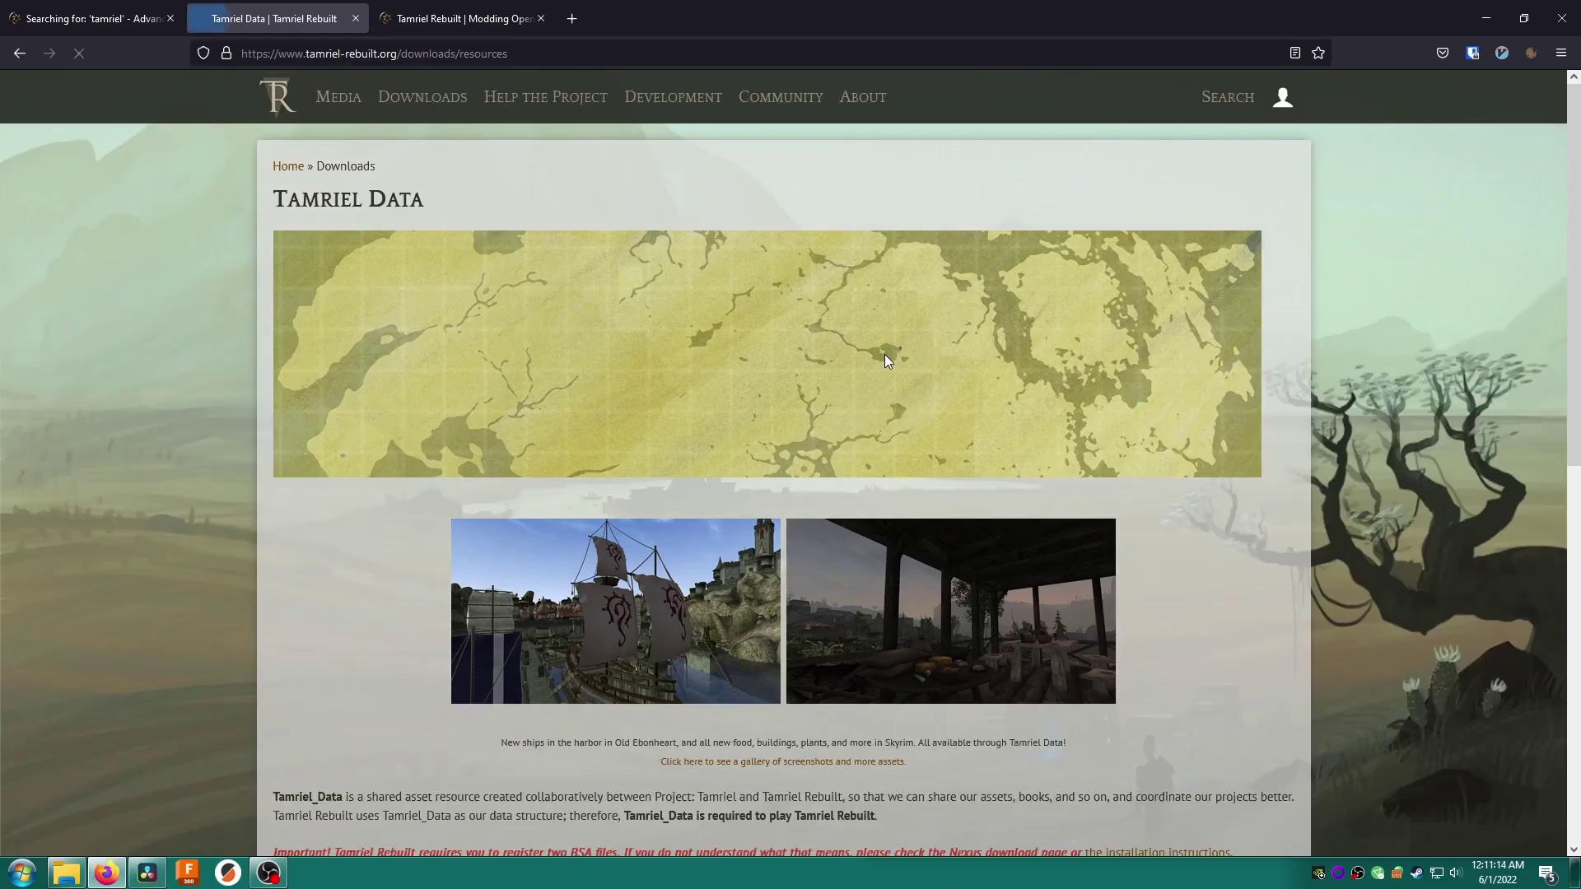
Follow the Tamriel_Data link on the Tamriel Rebuilt site to Nexus Mods and manually download Tamriel Data (Vanilla).
scroll(886, 358, "down", 4)
scroll(887, 362, "down", 2)
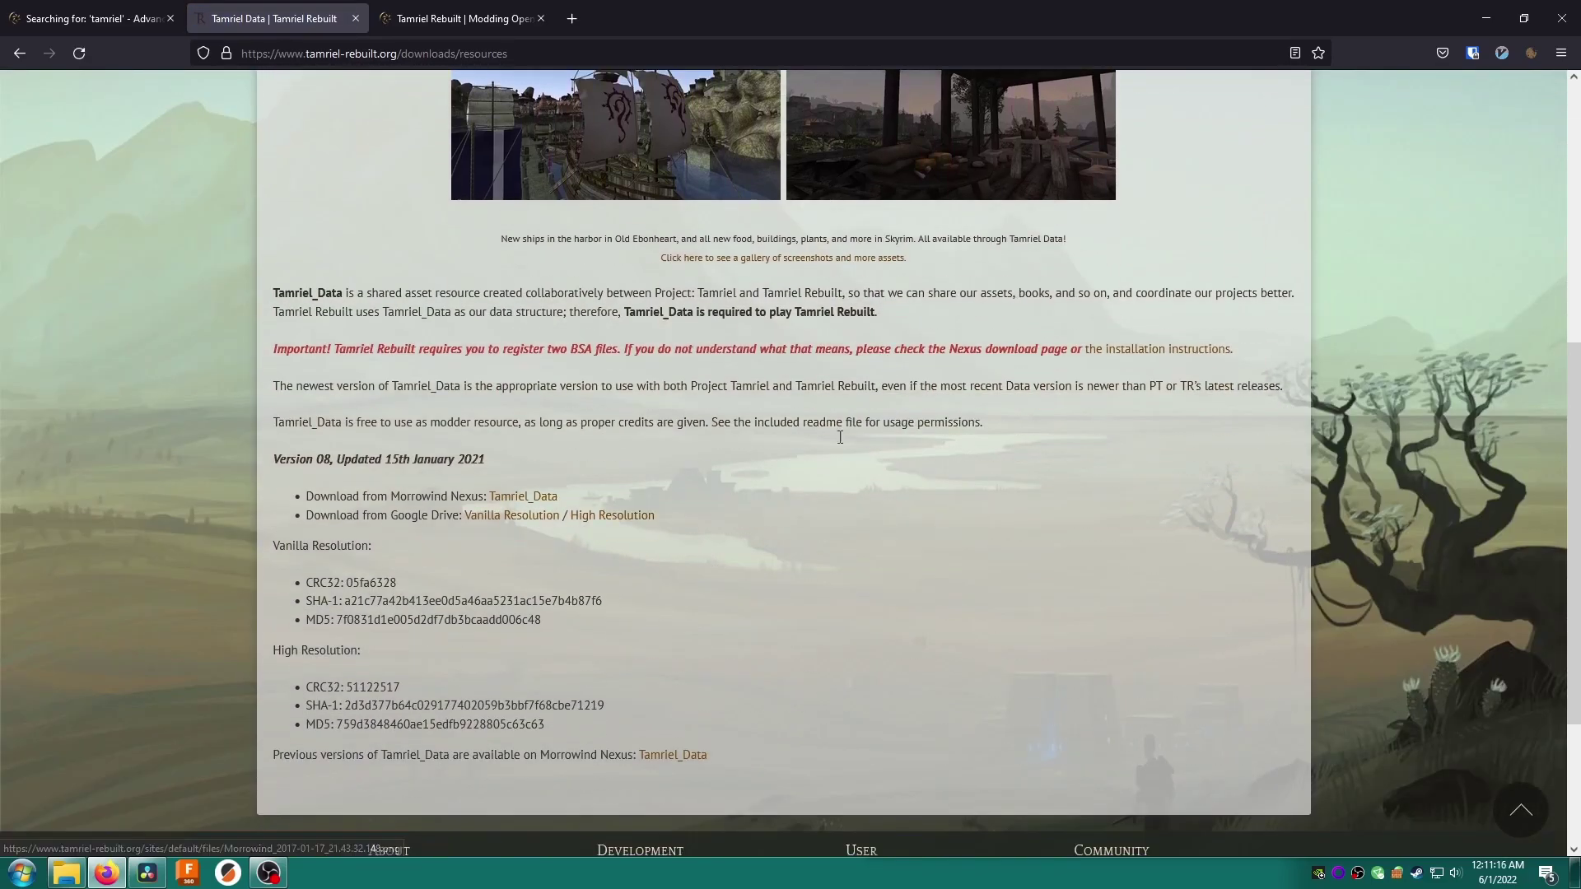
left_click(558, 496)
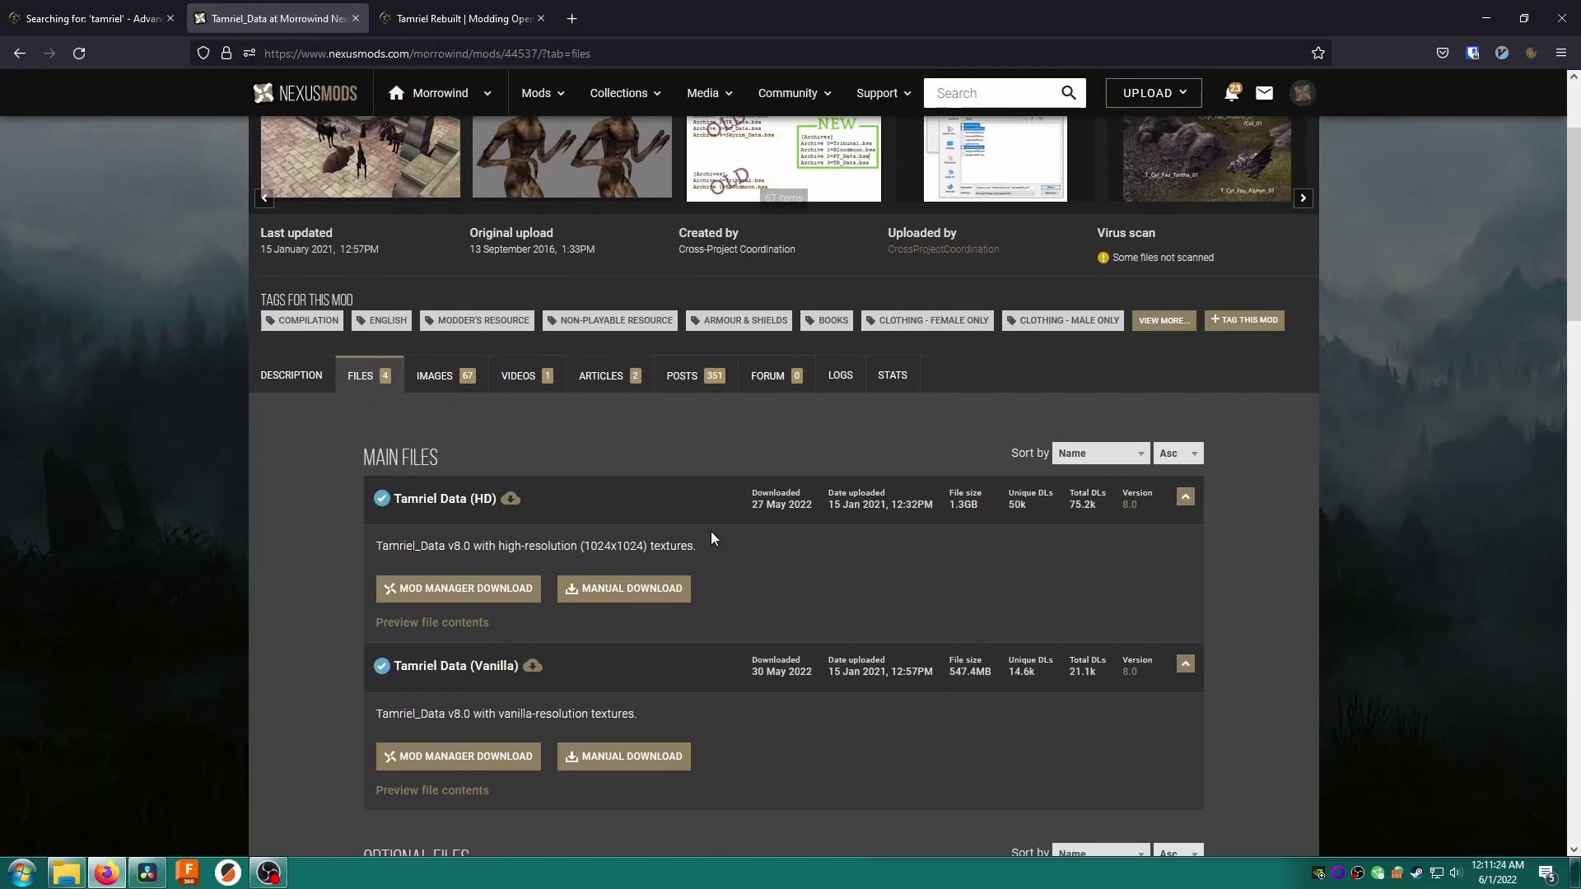
scroll(712, 533, "down", 4)
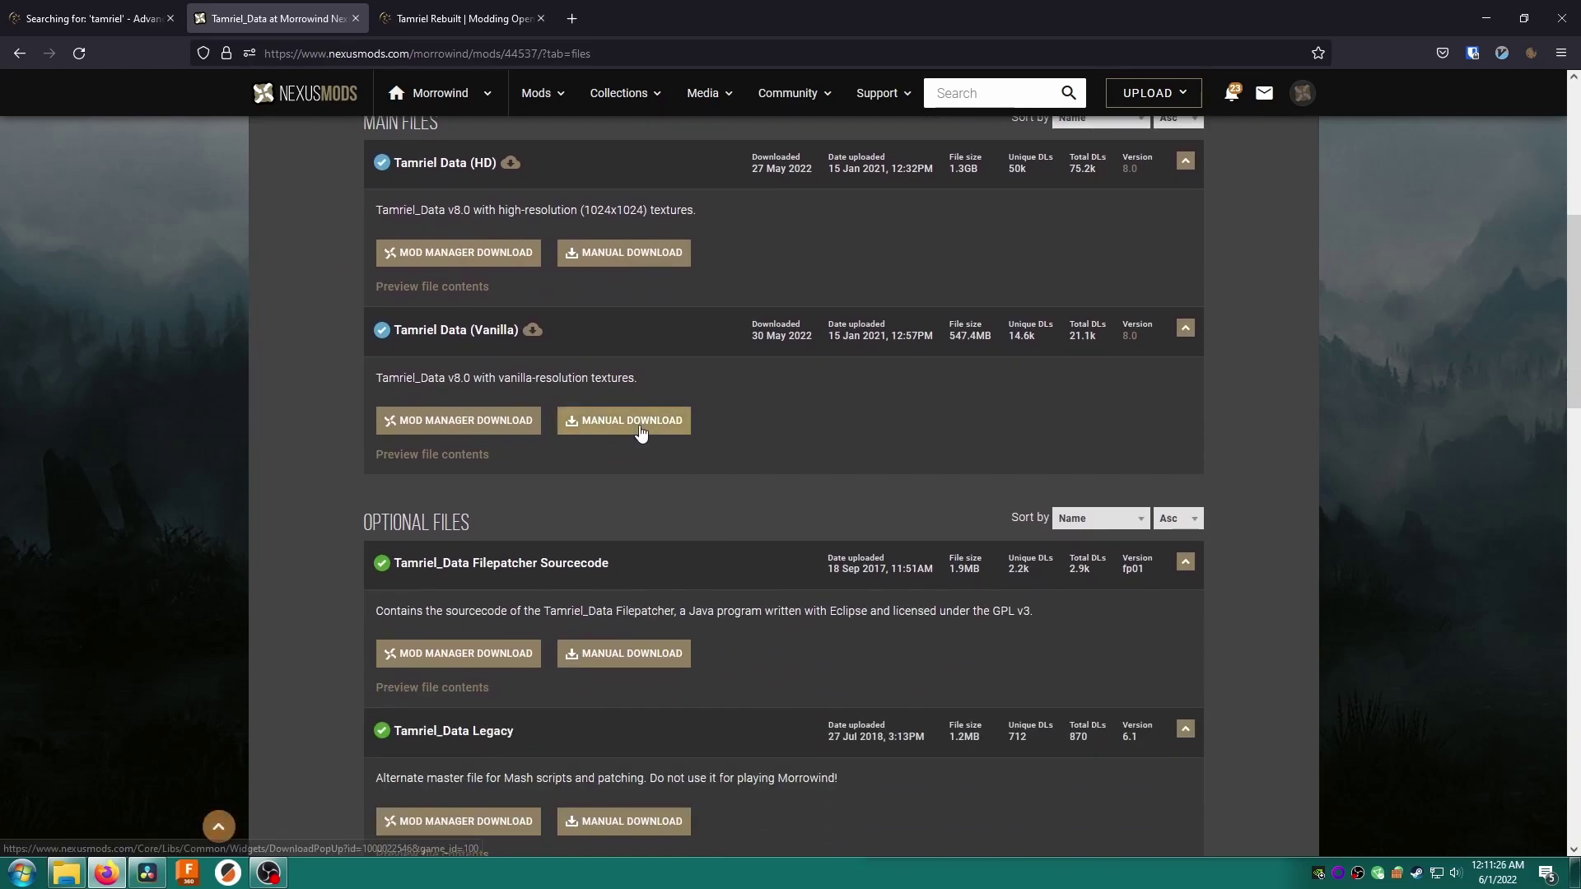
left_click(642, 429)
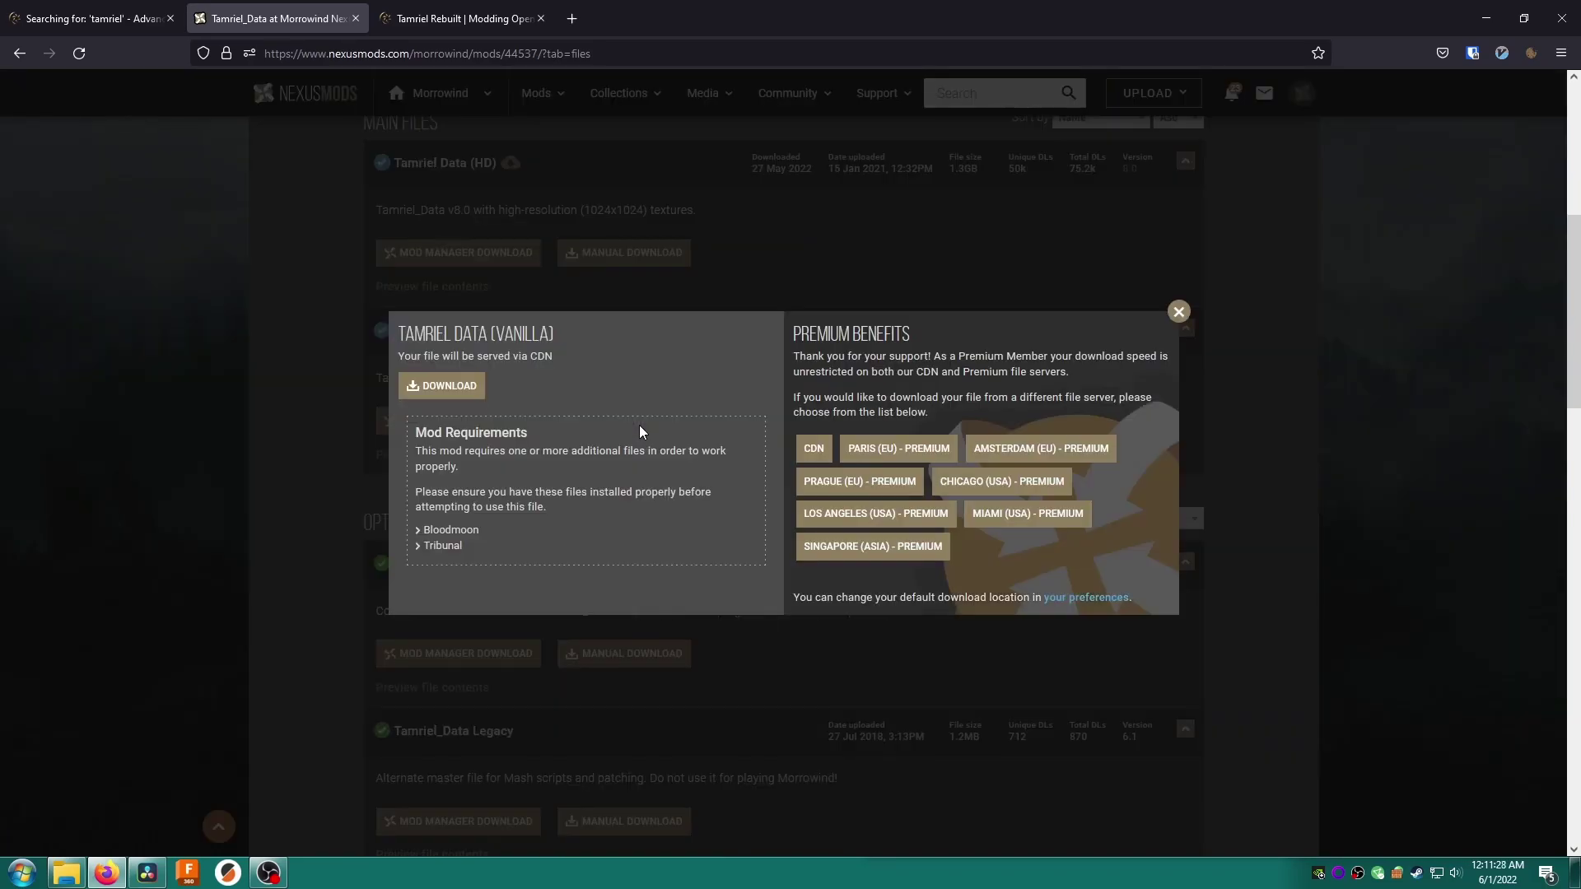
left_click(441, 385)
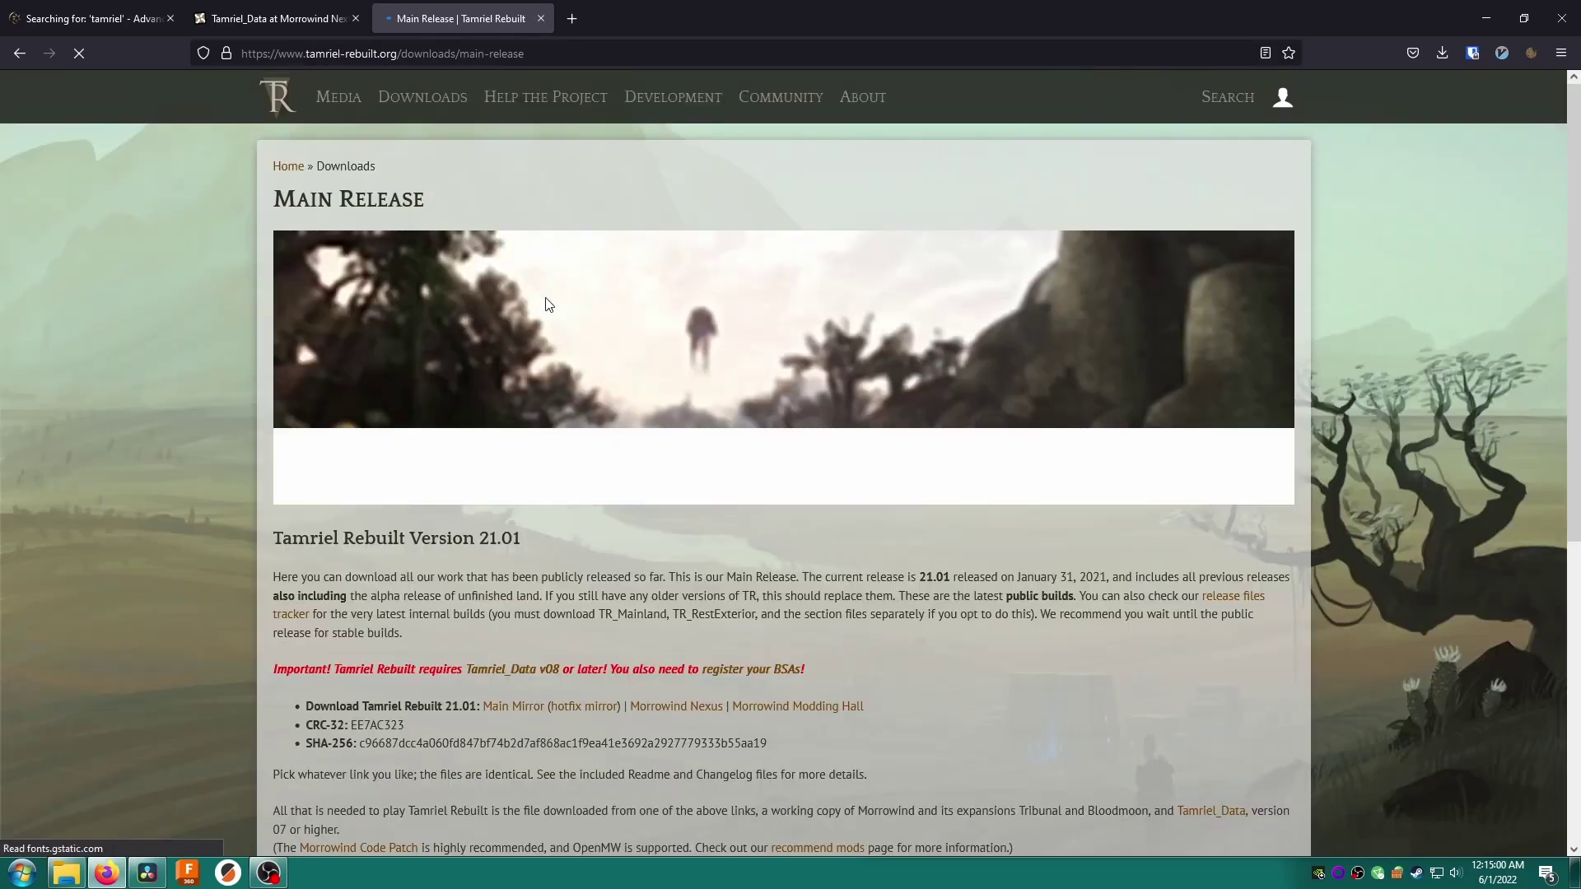
Follow the Morrowind Nexus link for Tamriel Rebuilt 21.01 and manually download Tamriel Rebuilt and Tamriel Rebuilt 21.01 hotfix 1.
scroll(700, 671, "down", 2)
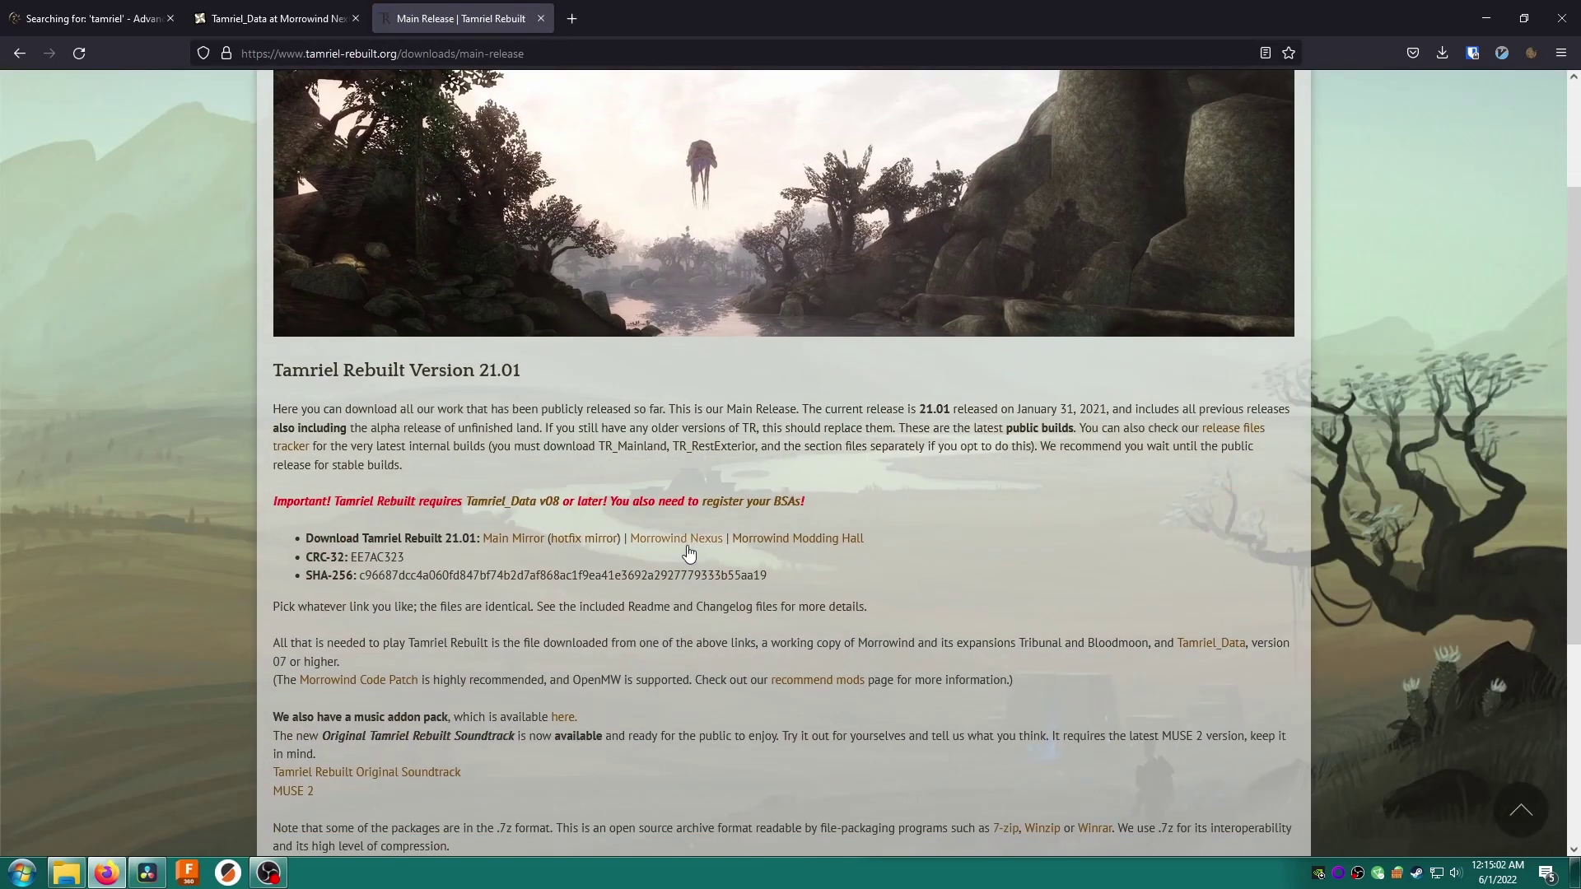
left_click(690, 539)
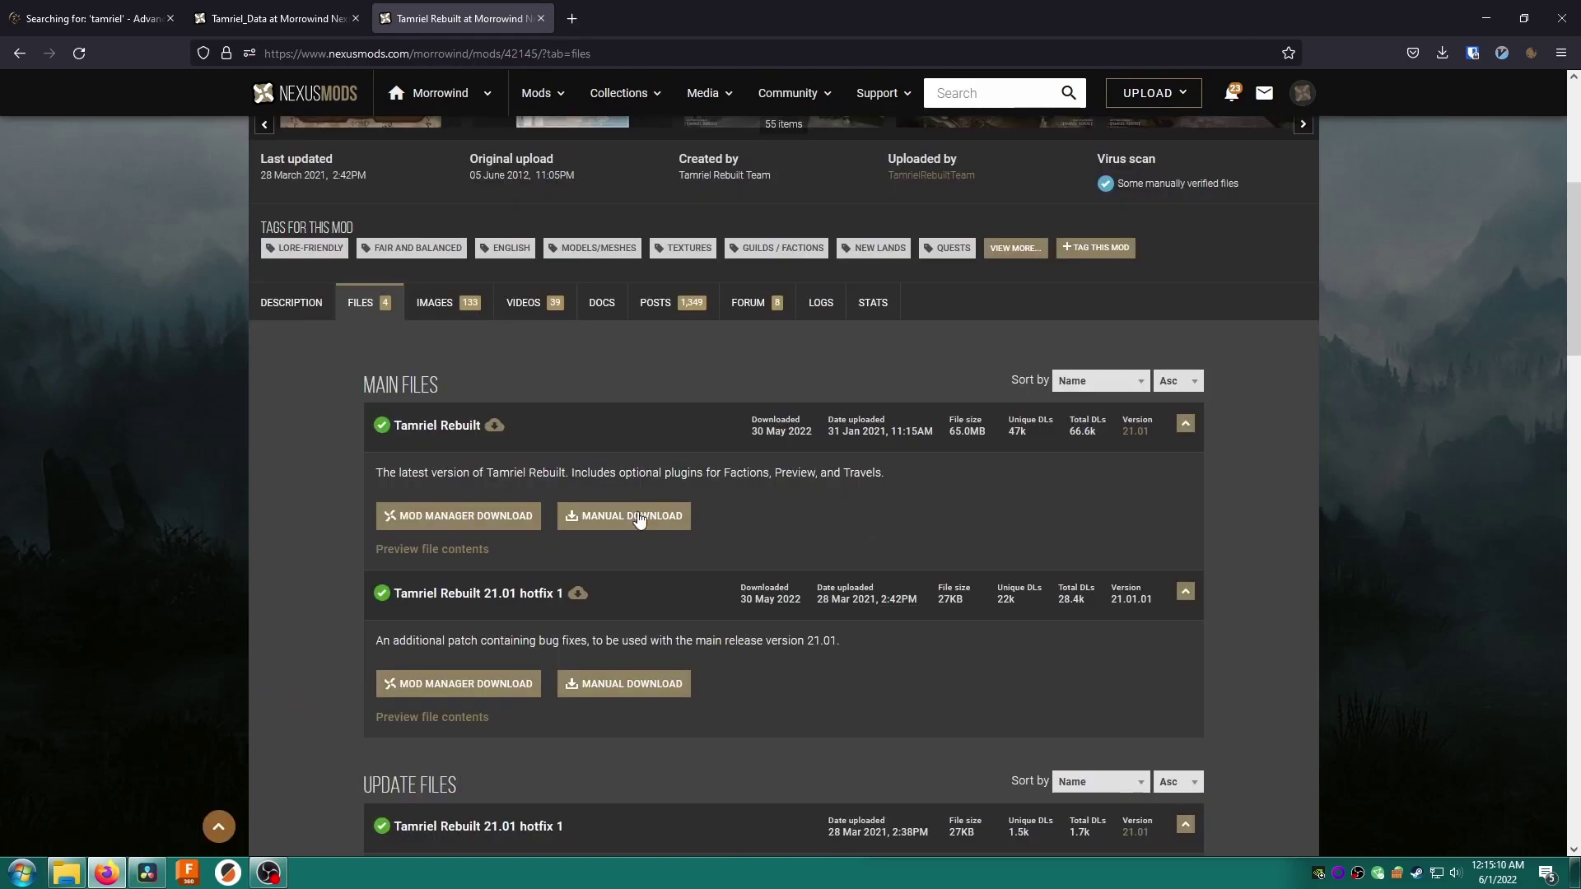
left_click(629, 517)
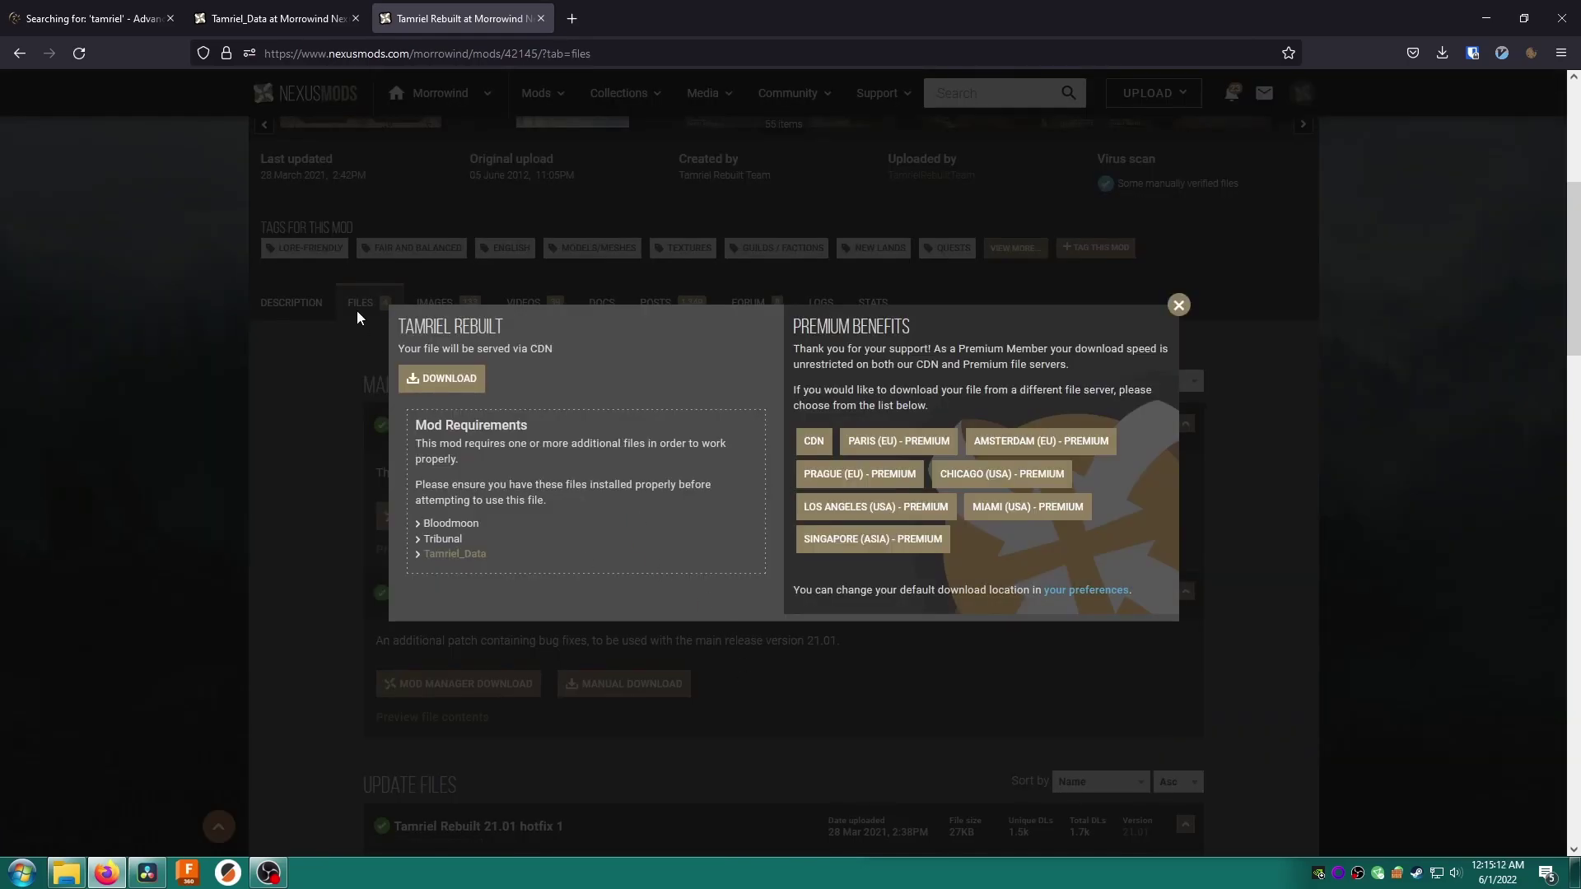
left_click(445, 381)
left_click(1178, 305)
left_click(655, 688)
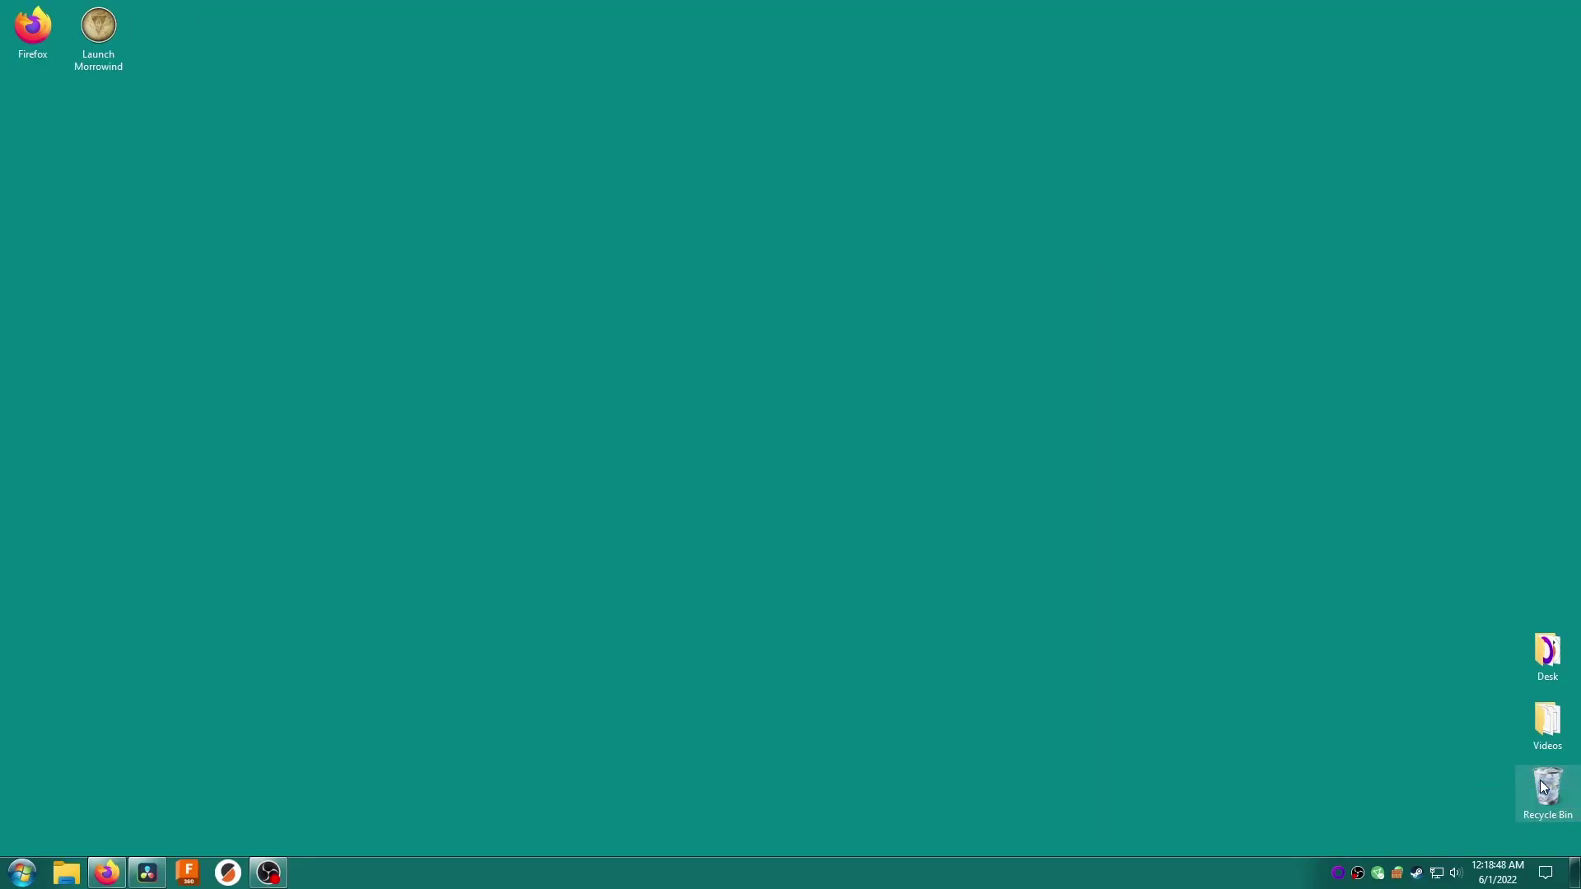
Create a desktop folder named Data Files and extract Music, Sound, PT_Data.bsa, Tamriel_Data.esm and TR_Data.bsa from the Tamriel Data archive into it.
right_click(155, 19)
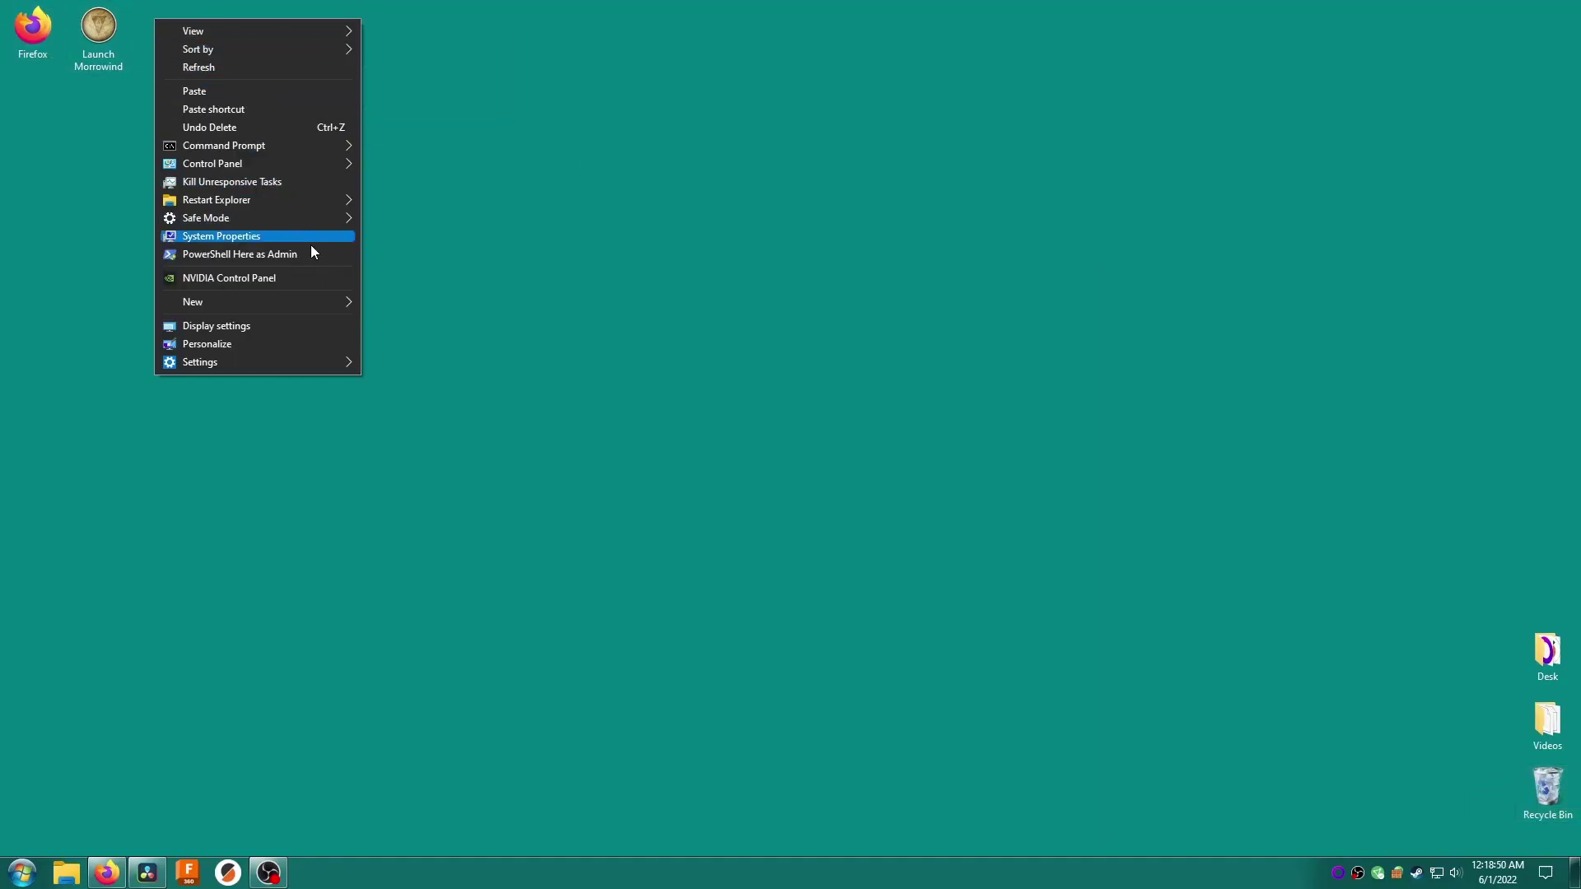
mouse_move(345, 302)
left_click(399, 304)
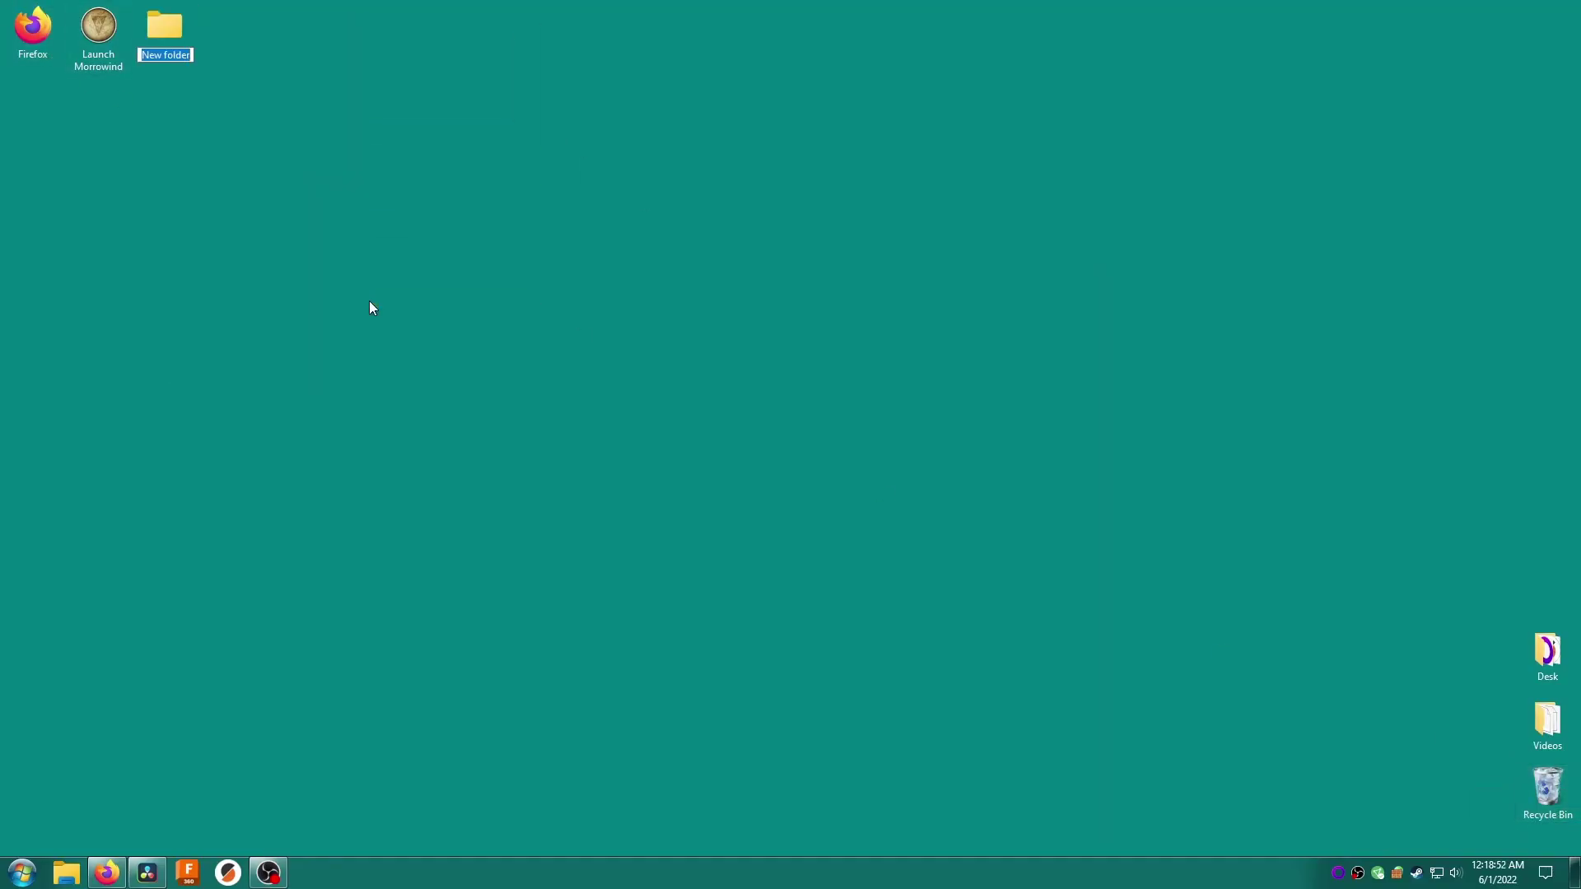
type("Data File")
type("s")
key("Return")
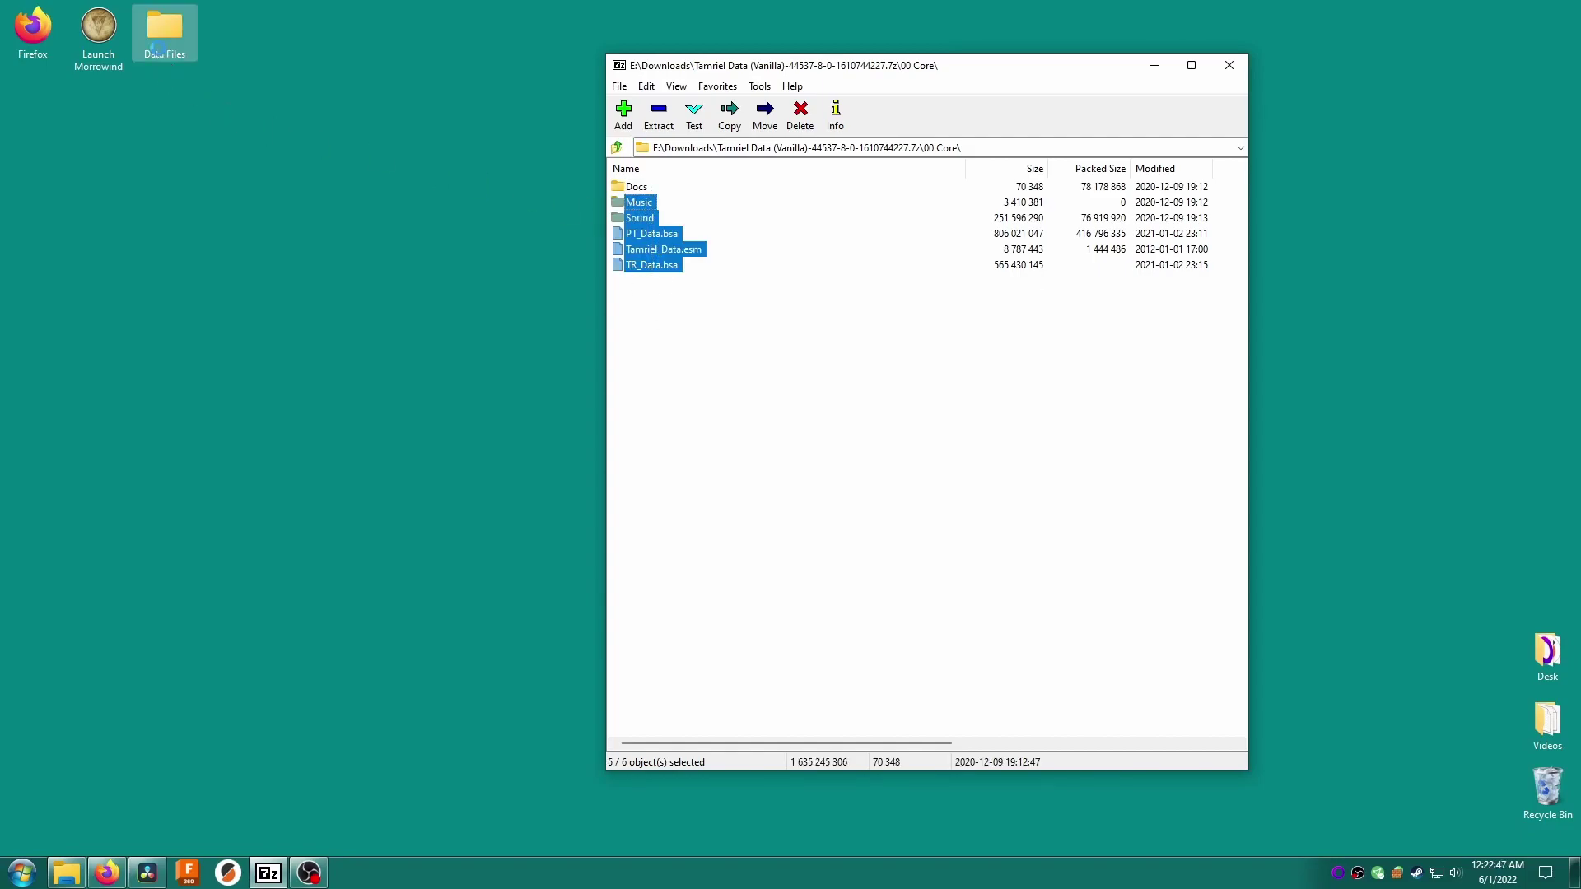
left_click_drag(156, 63, 158, 51)
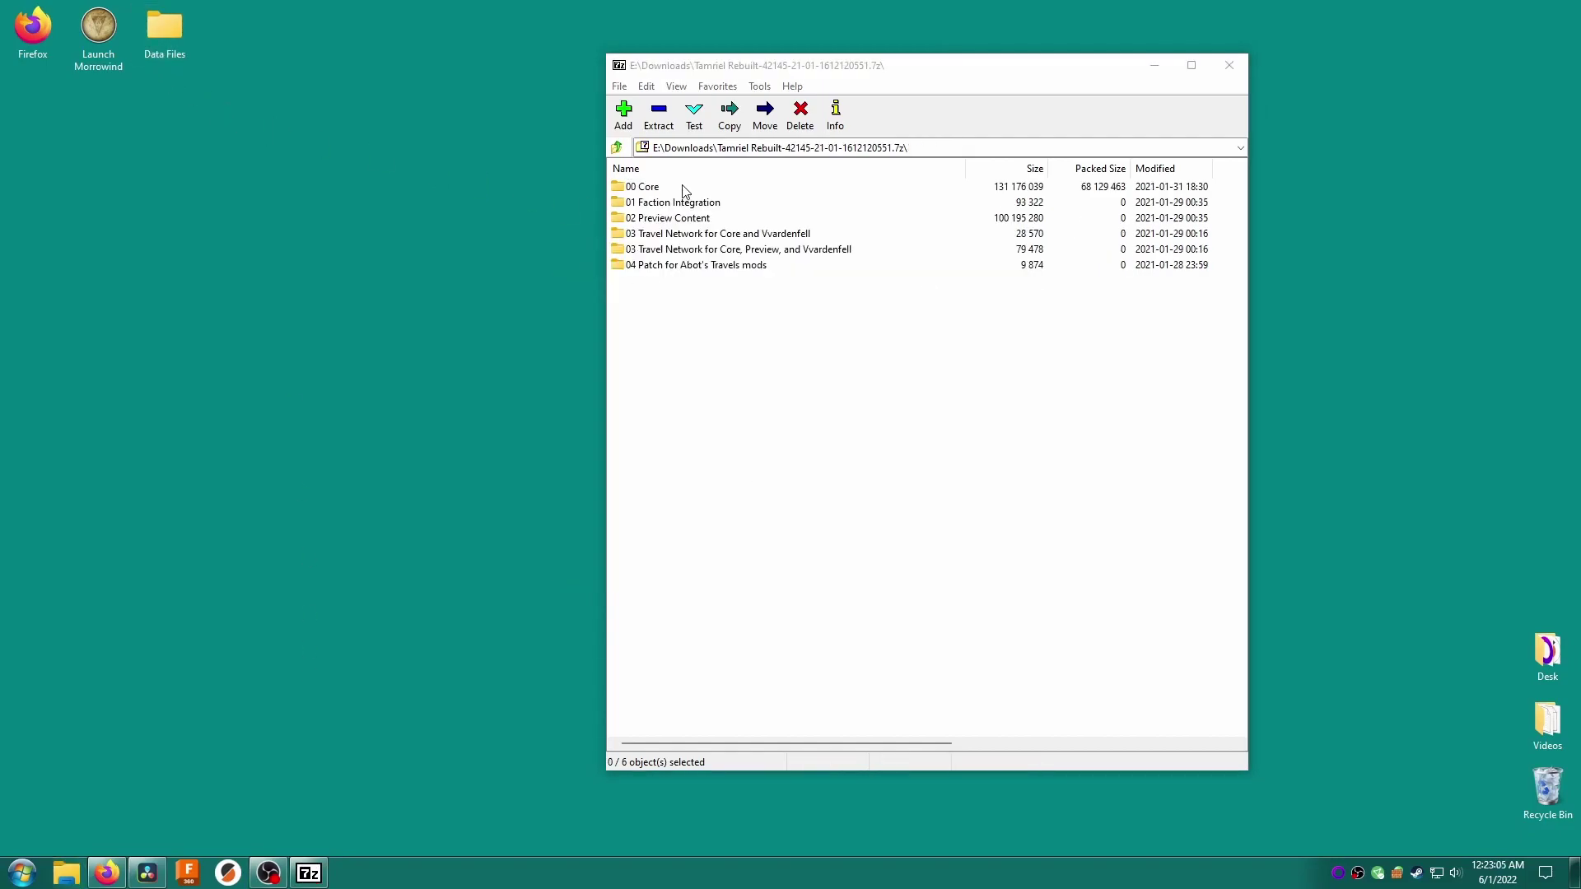
Extract TR_Mainland.esm, TR_Factions.esp and TR_Preview.esp from the Tamriel Rebuilt archive into the desktop Data Files folder.
double_click(659, 188)
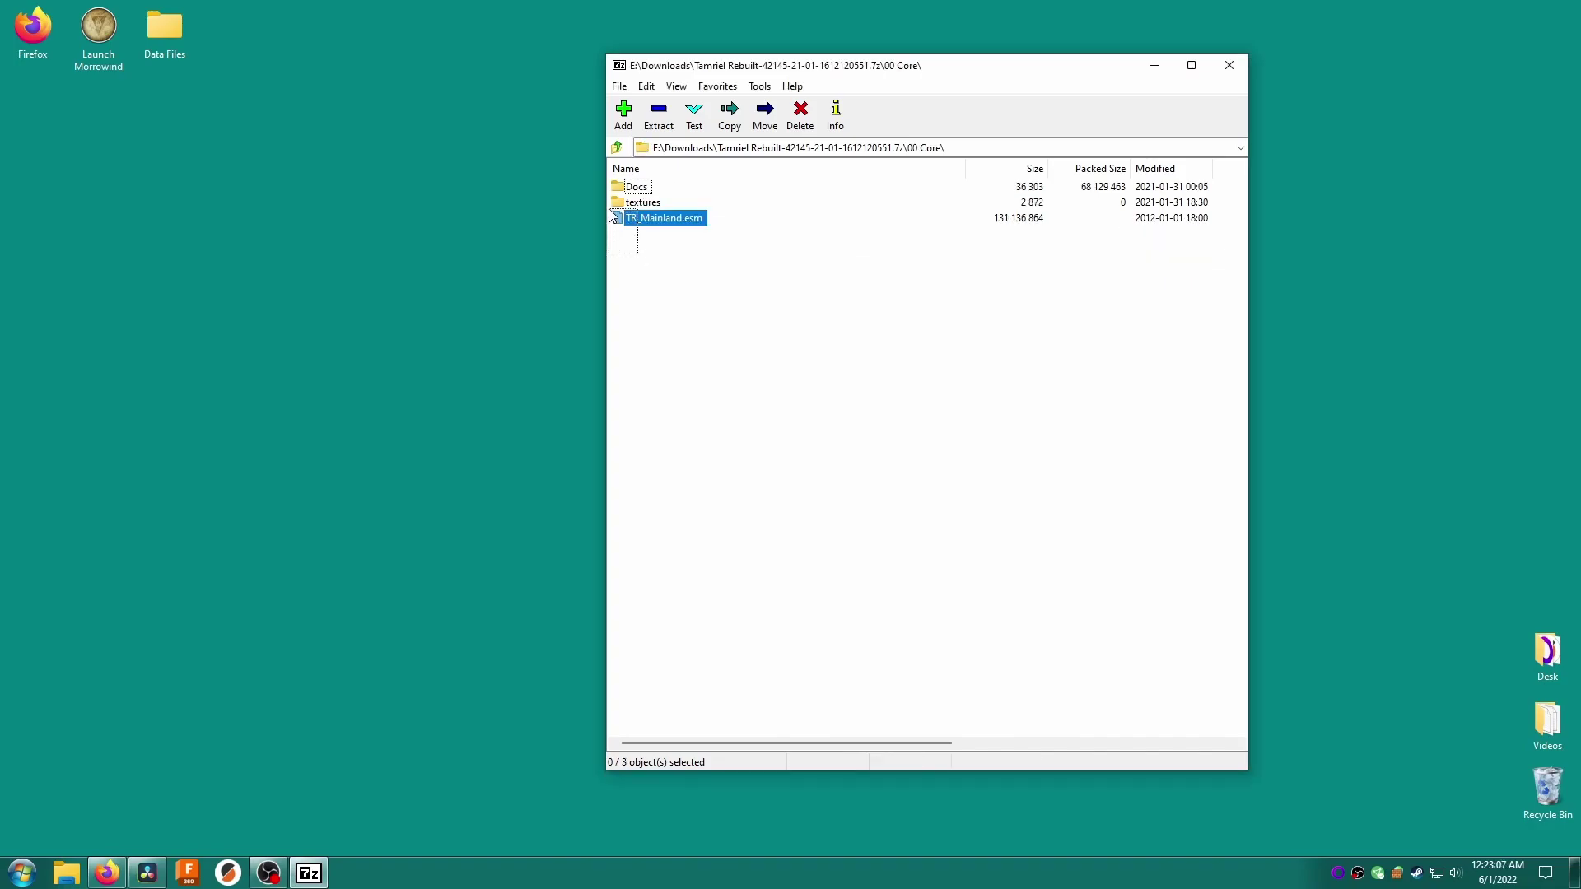
left_click_drag(614, 216, 150, 37)
left_click(617, 147)
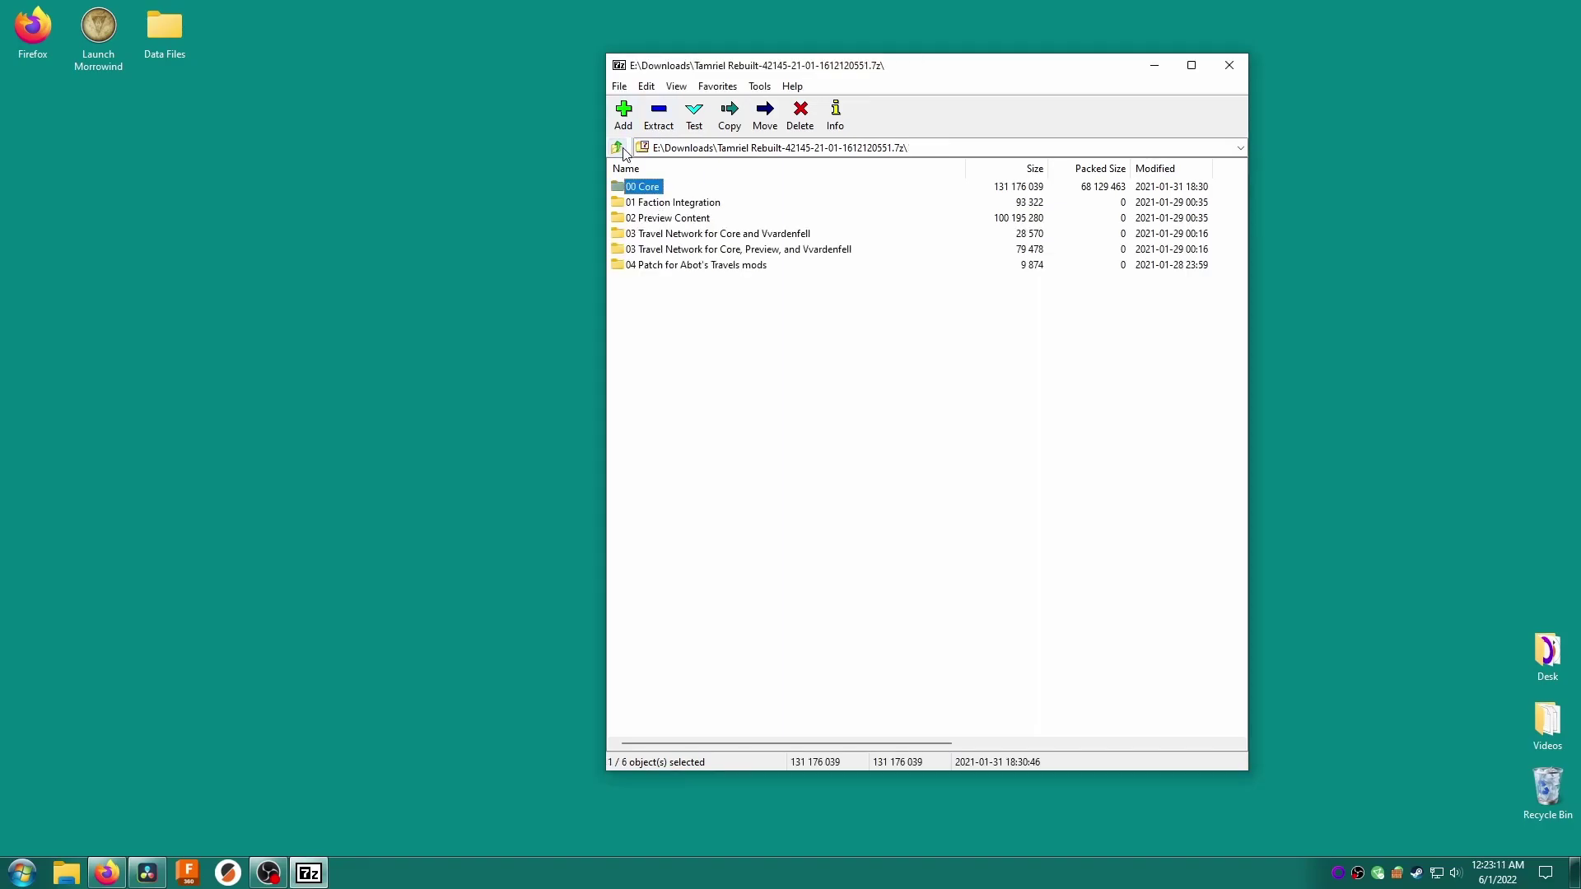
double_click(648, 204)
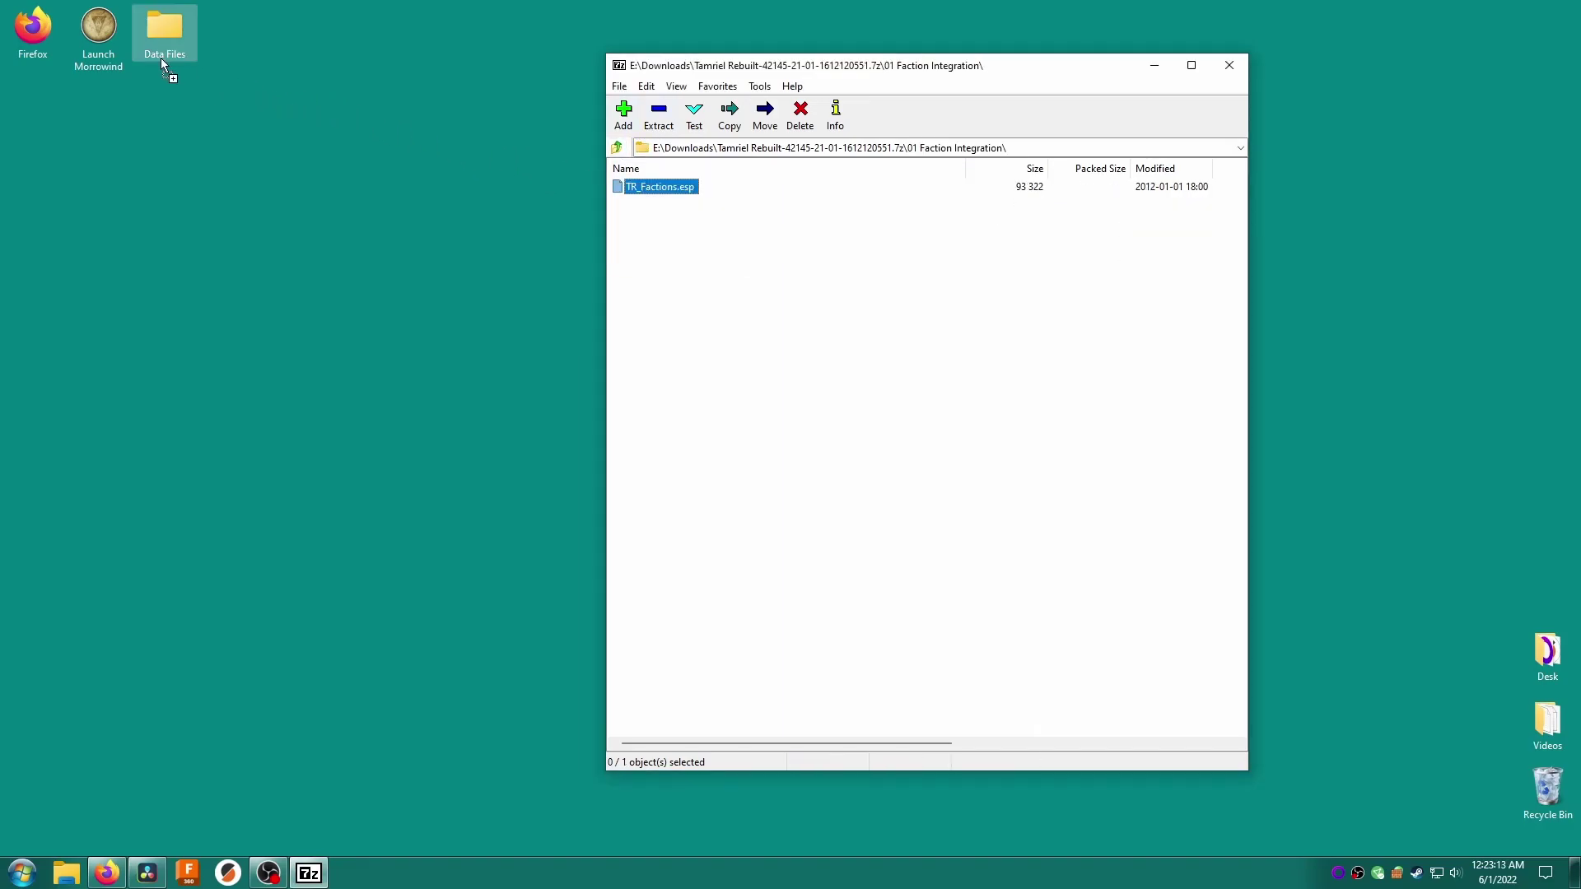
left_click_drag(162, 63, 160, 37)
key("BackSpace")
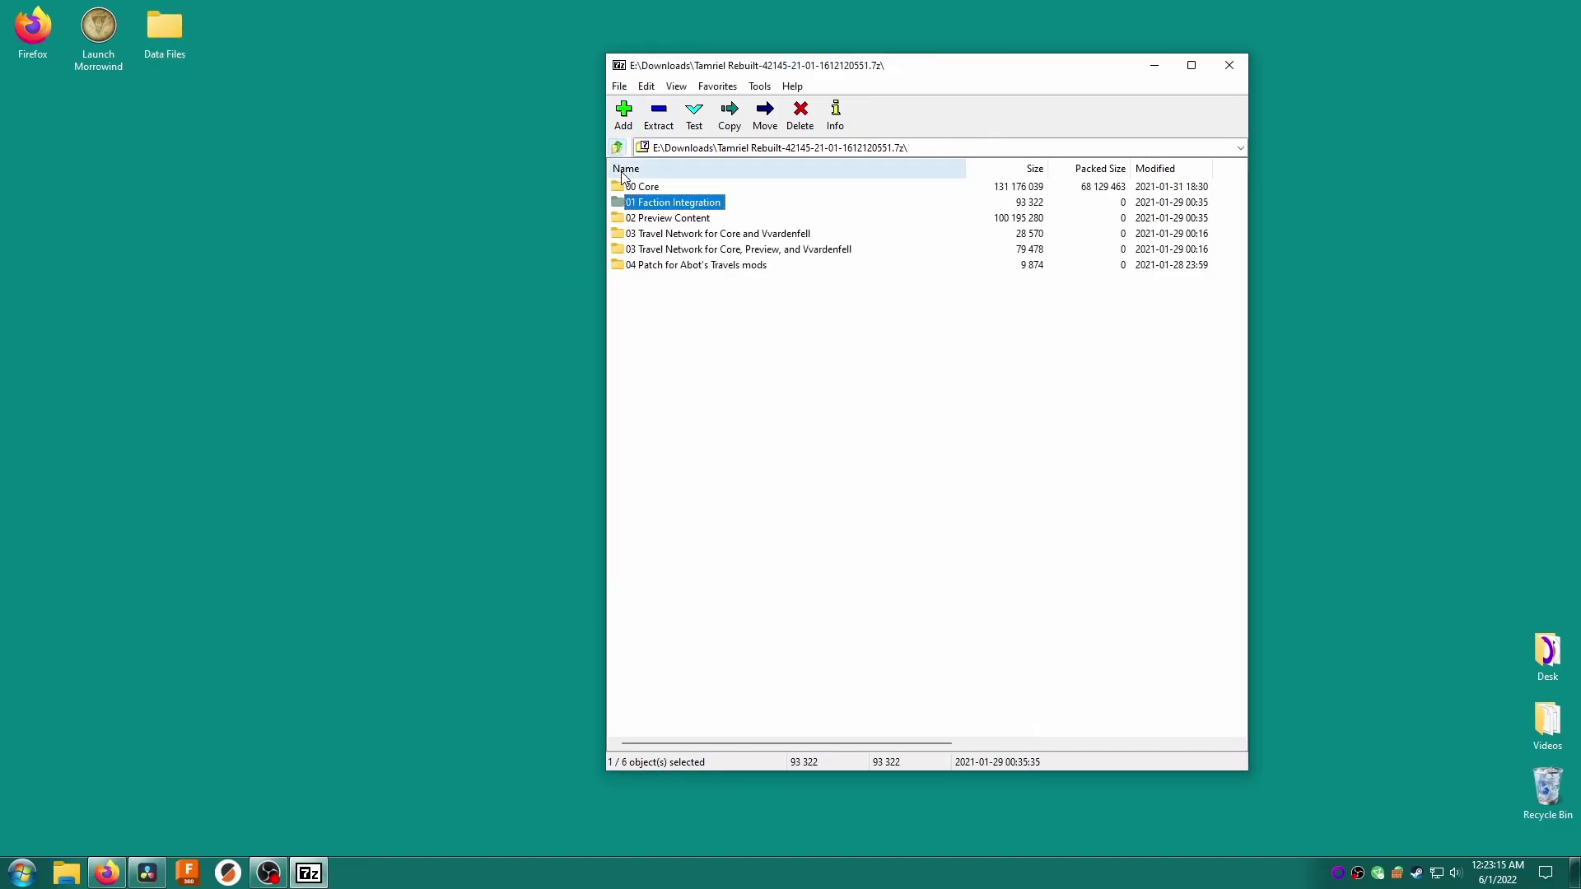
double_click(658, 221)
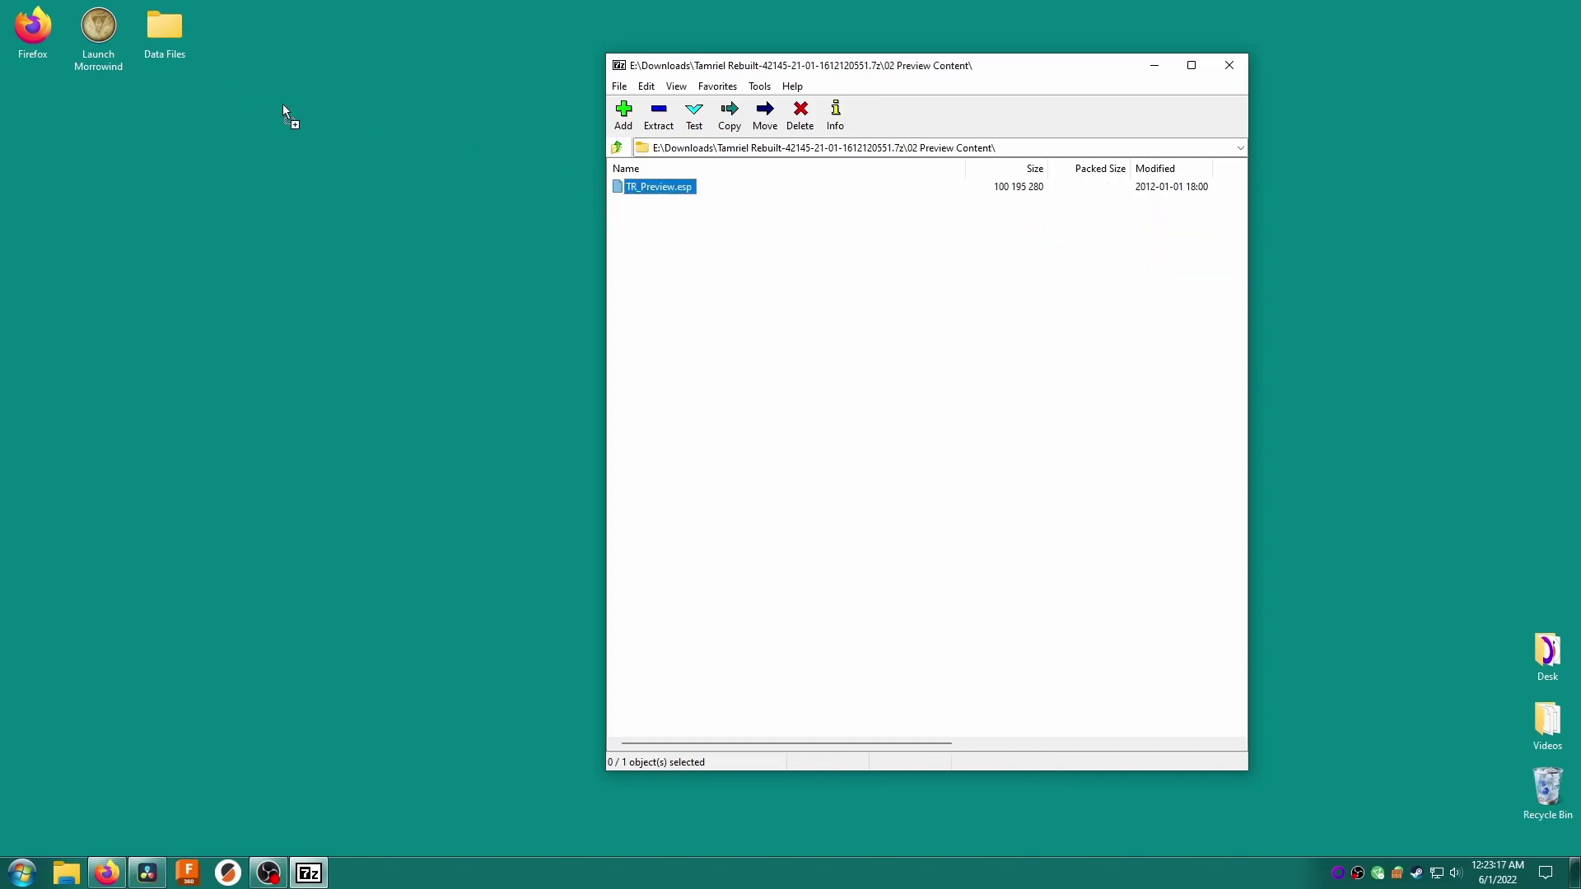
left_click_drag(190, 14, 189, 14)
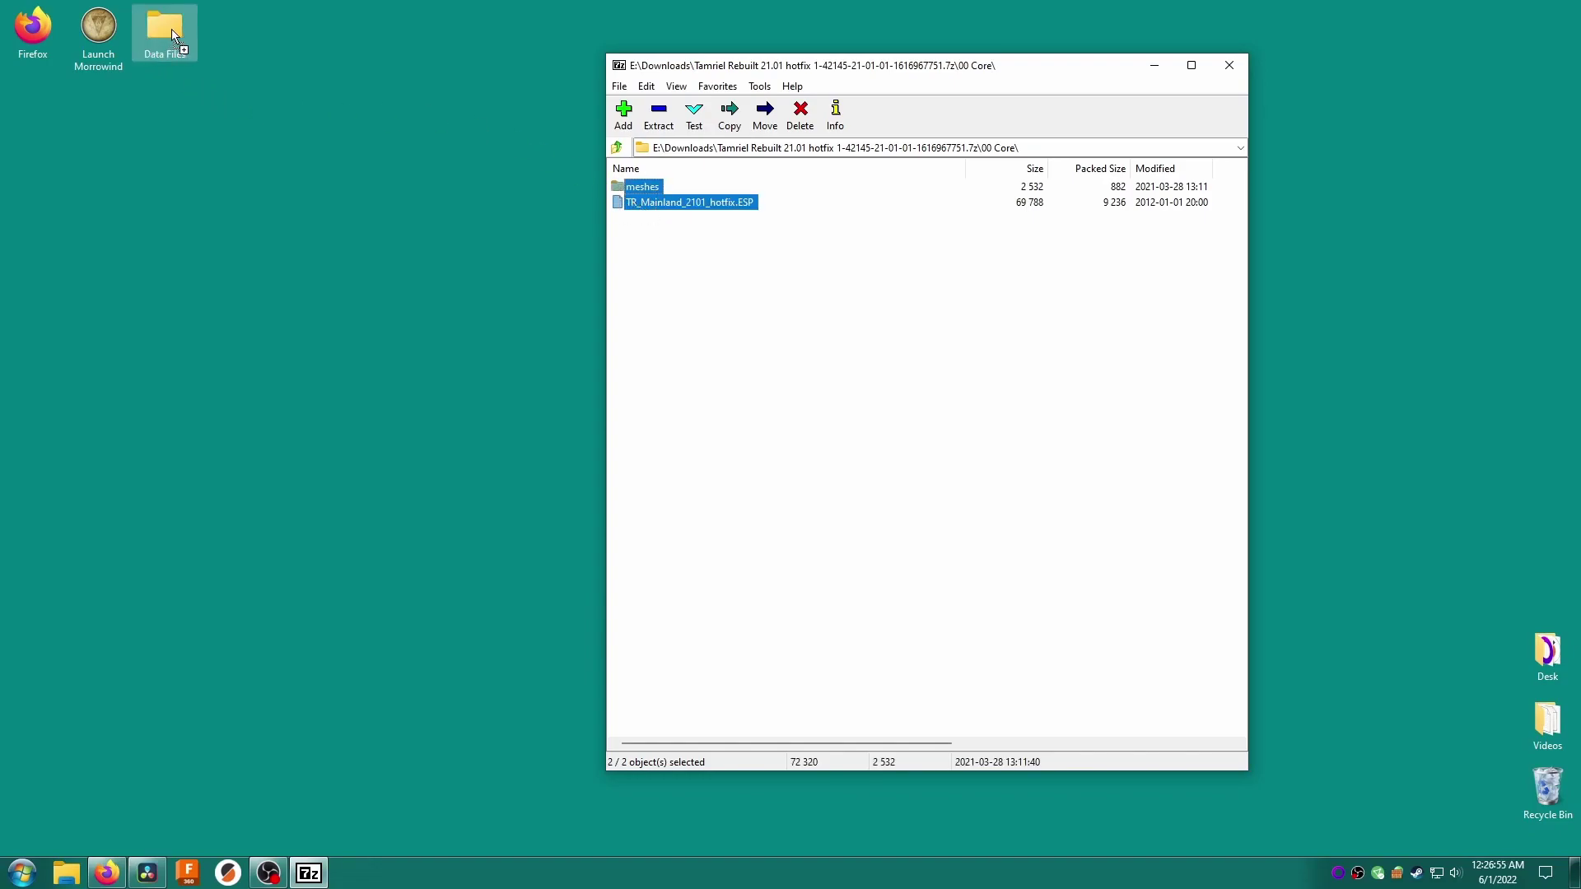
Extract the hotfix's meshes, TR_Mainland_2101_hotfix.ESP and 01 Faction Integration contents from the Tamriel Rebuilt 21.01 hotfix 1 archive into Data Files.
left_click_drag(174, 35, 174, 34)
left_click(619, 151)
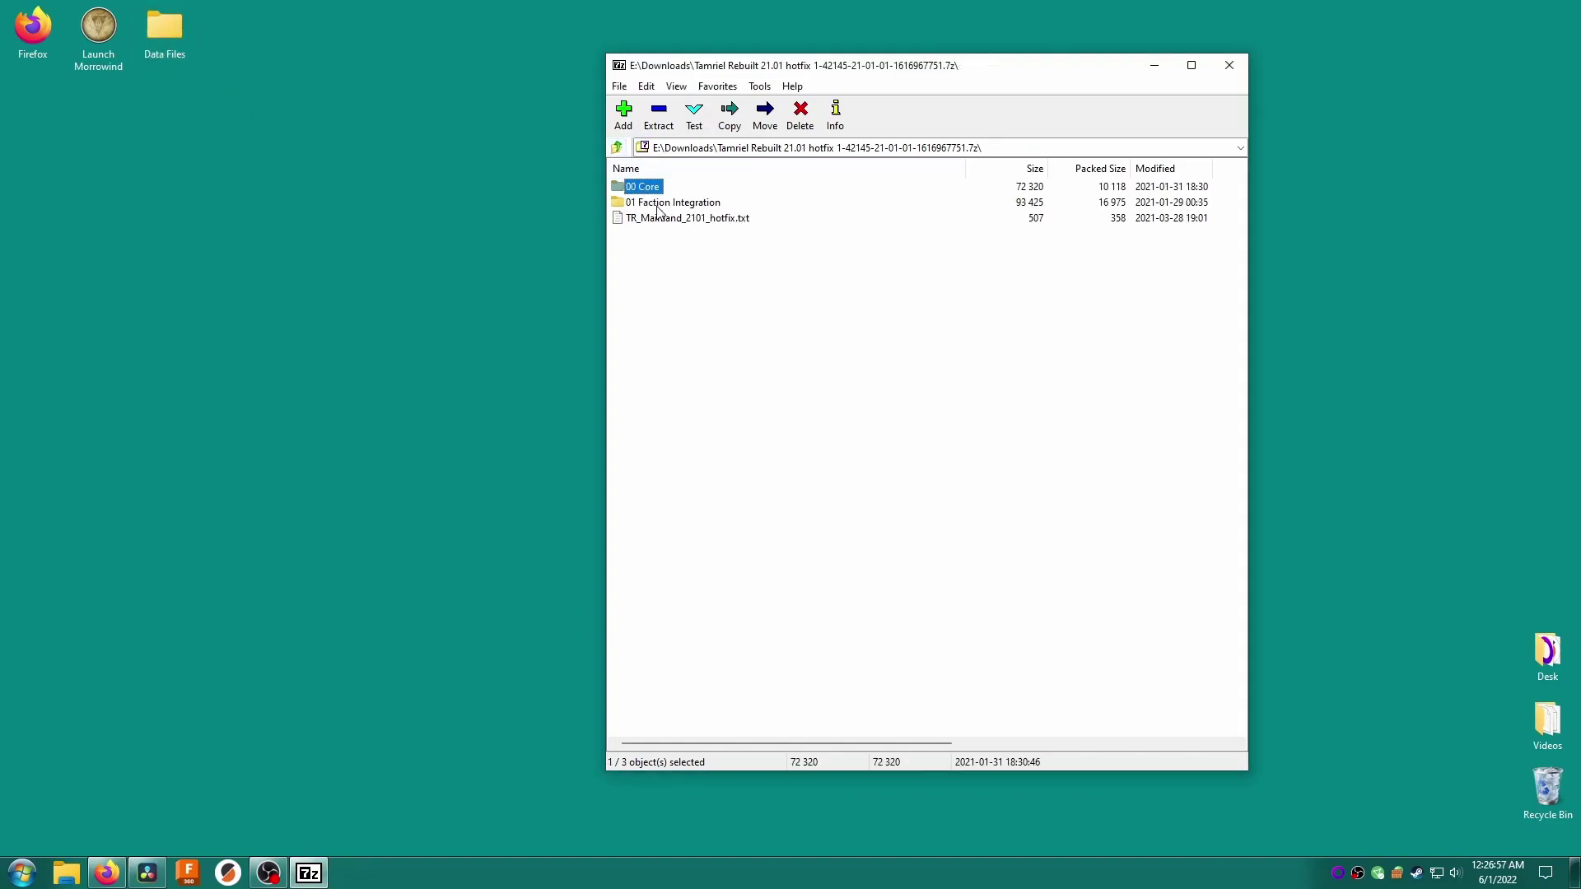
left_click_drag(181, 29, 159, 22)
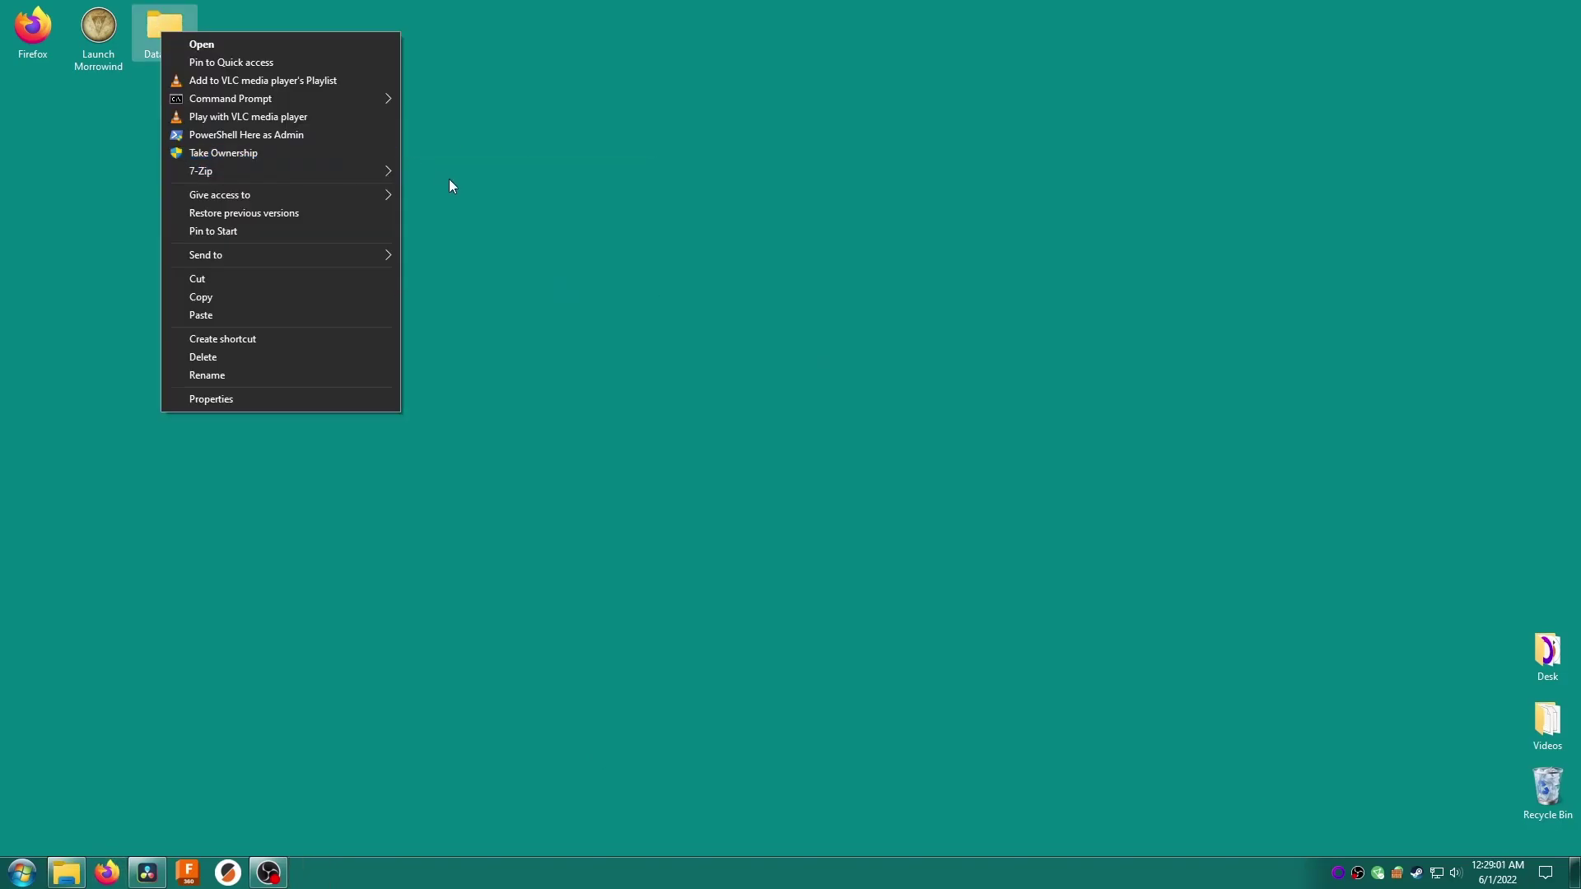
Compress the Data Files folder to Data Files.7z and copy the archive to the Retroid Pocket 2+ internal shared storage.
mouse_move(387, 171)
left_click(470, 209)
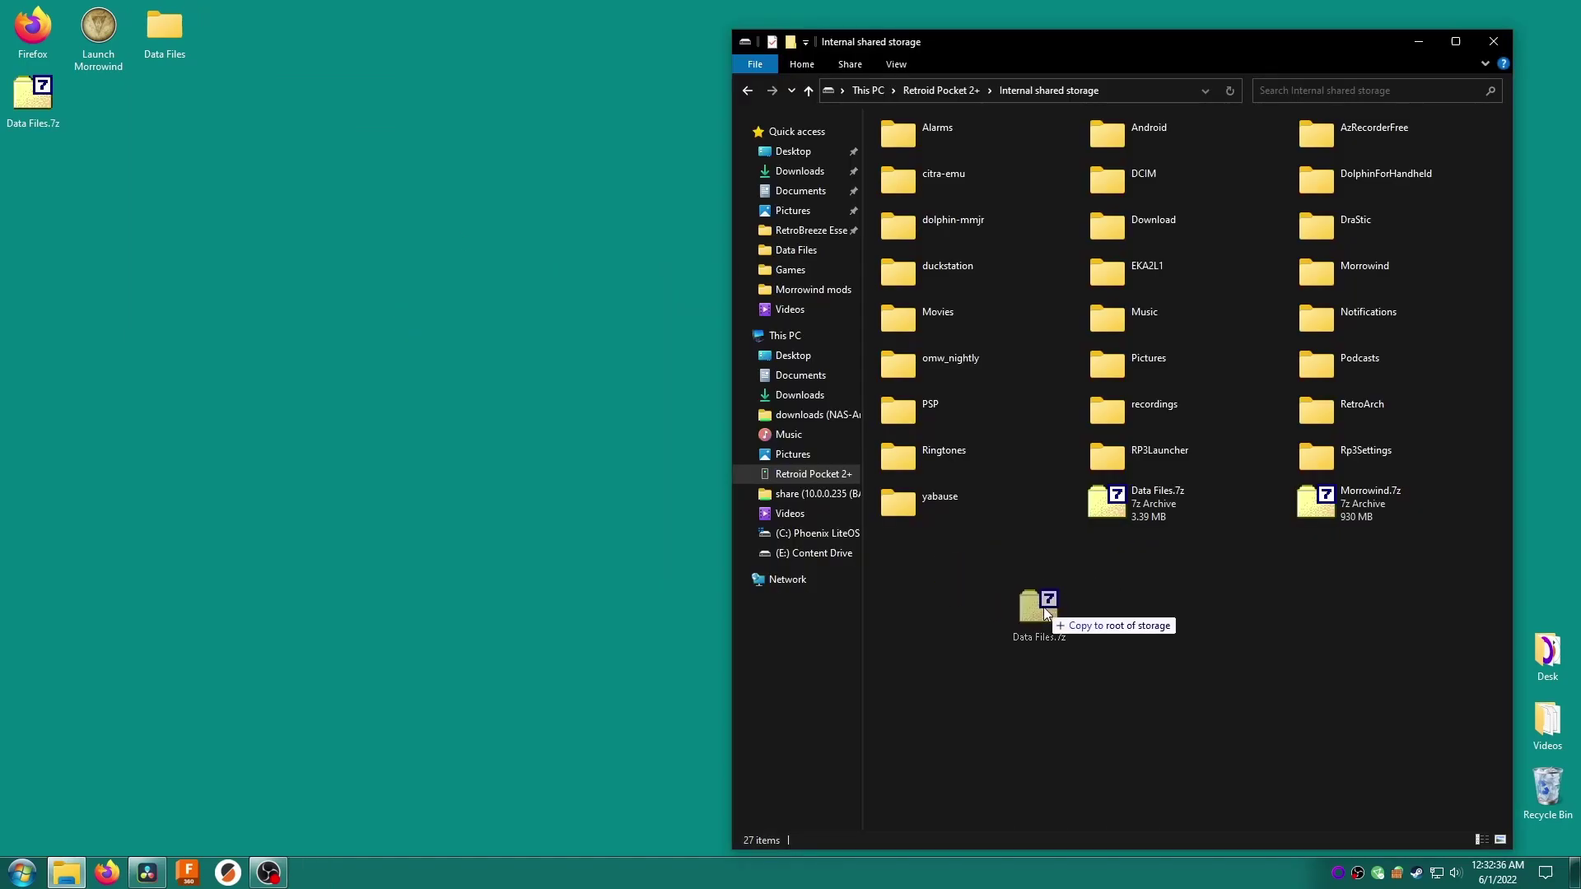
left_click_drag(1044, 604, 1044, 604)
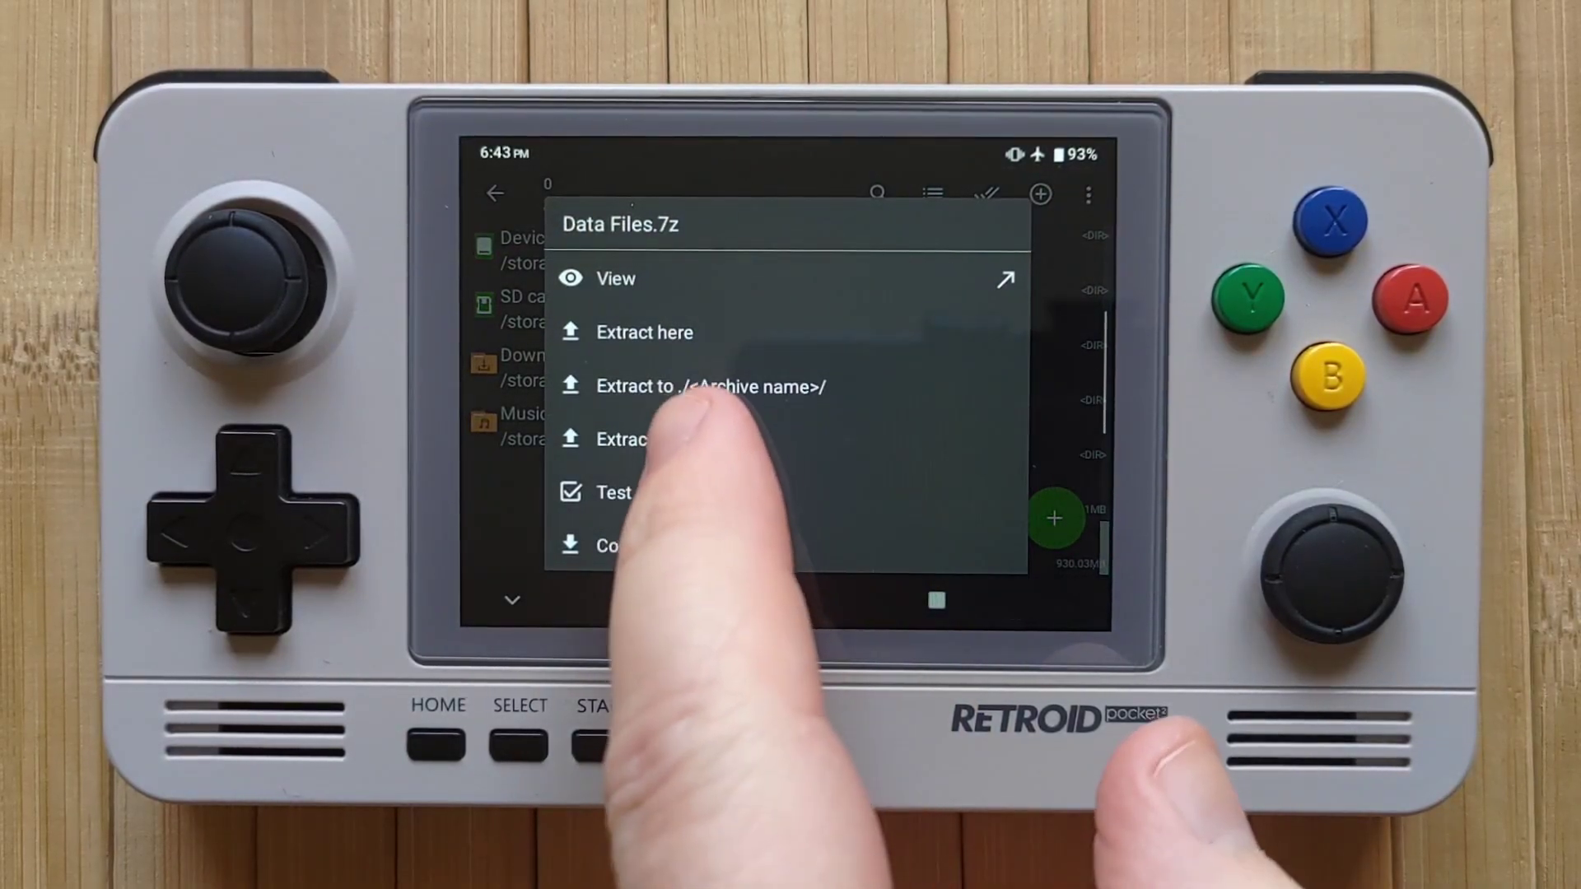
In ZArchiver on the handheld, extract Data Files.7z into the Morrowind folder, replacing all existing files.
left_click(716, 440)
left_click(762, 387)
left_click(1054, 517)
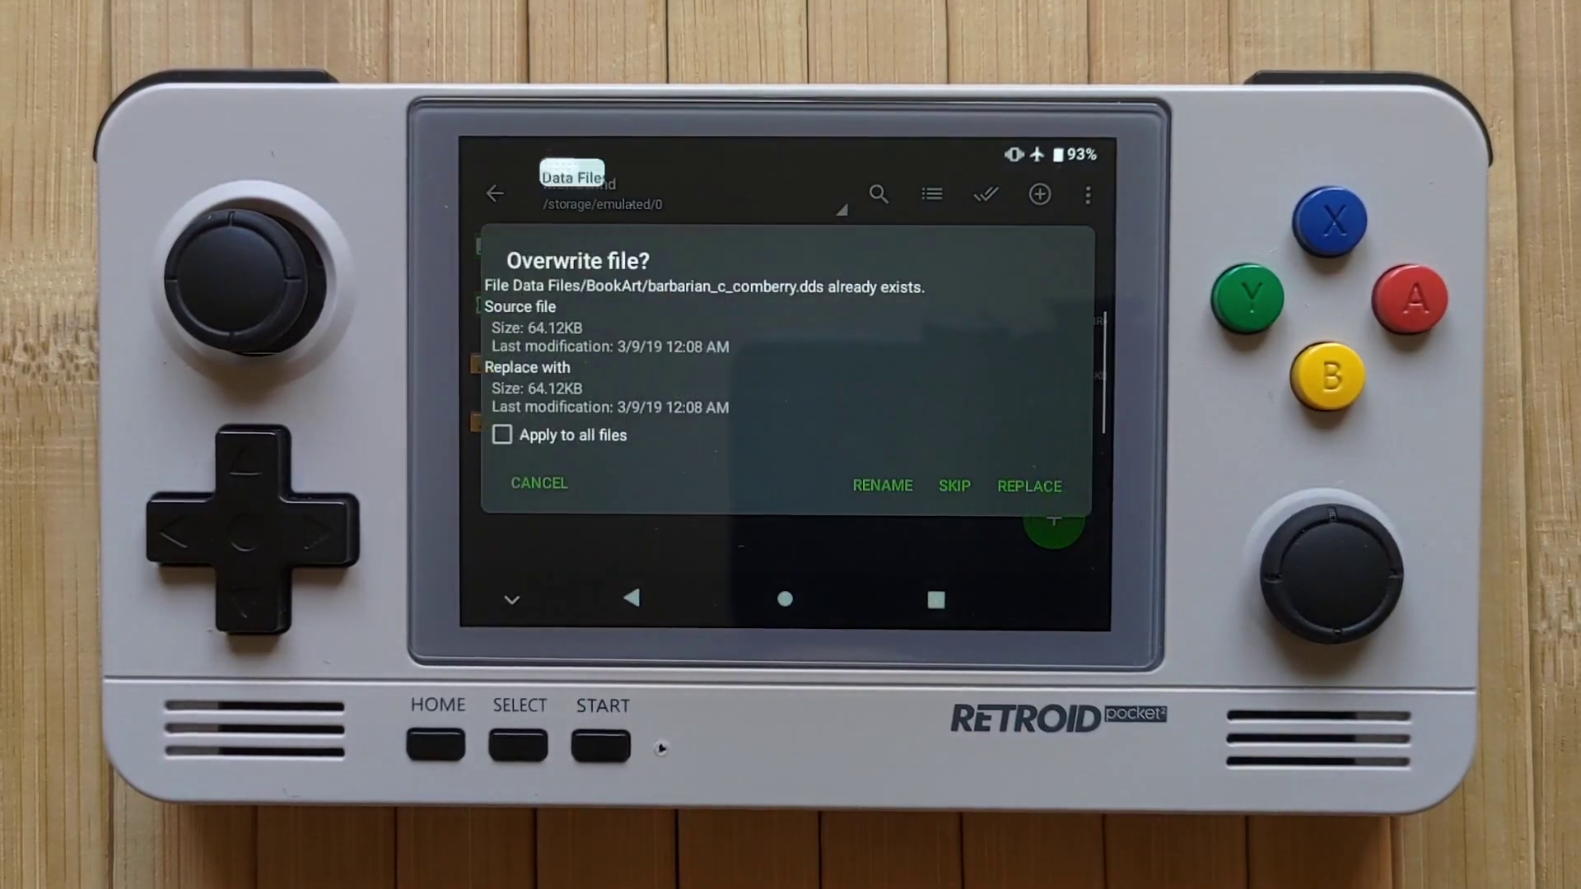
left_click(514, 434)
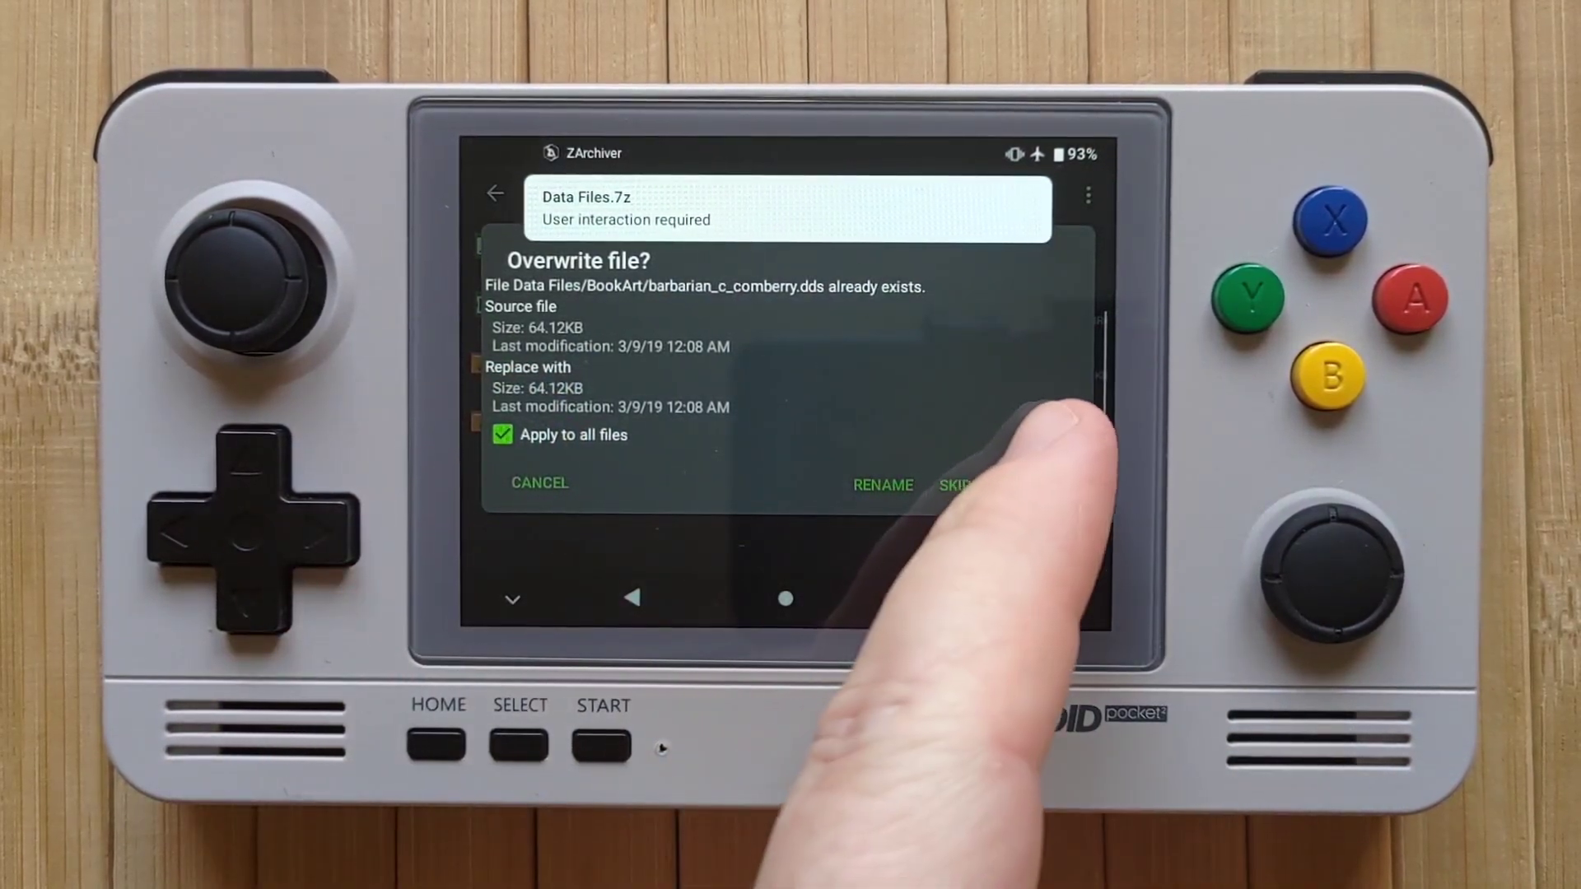
left_click(1031, 485)
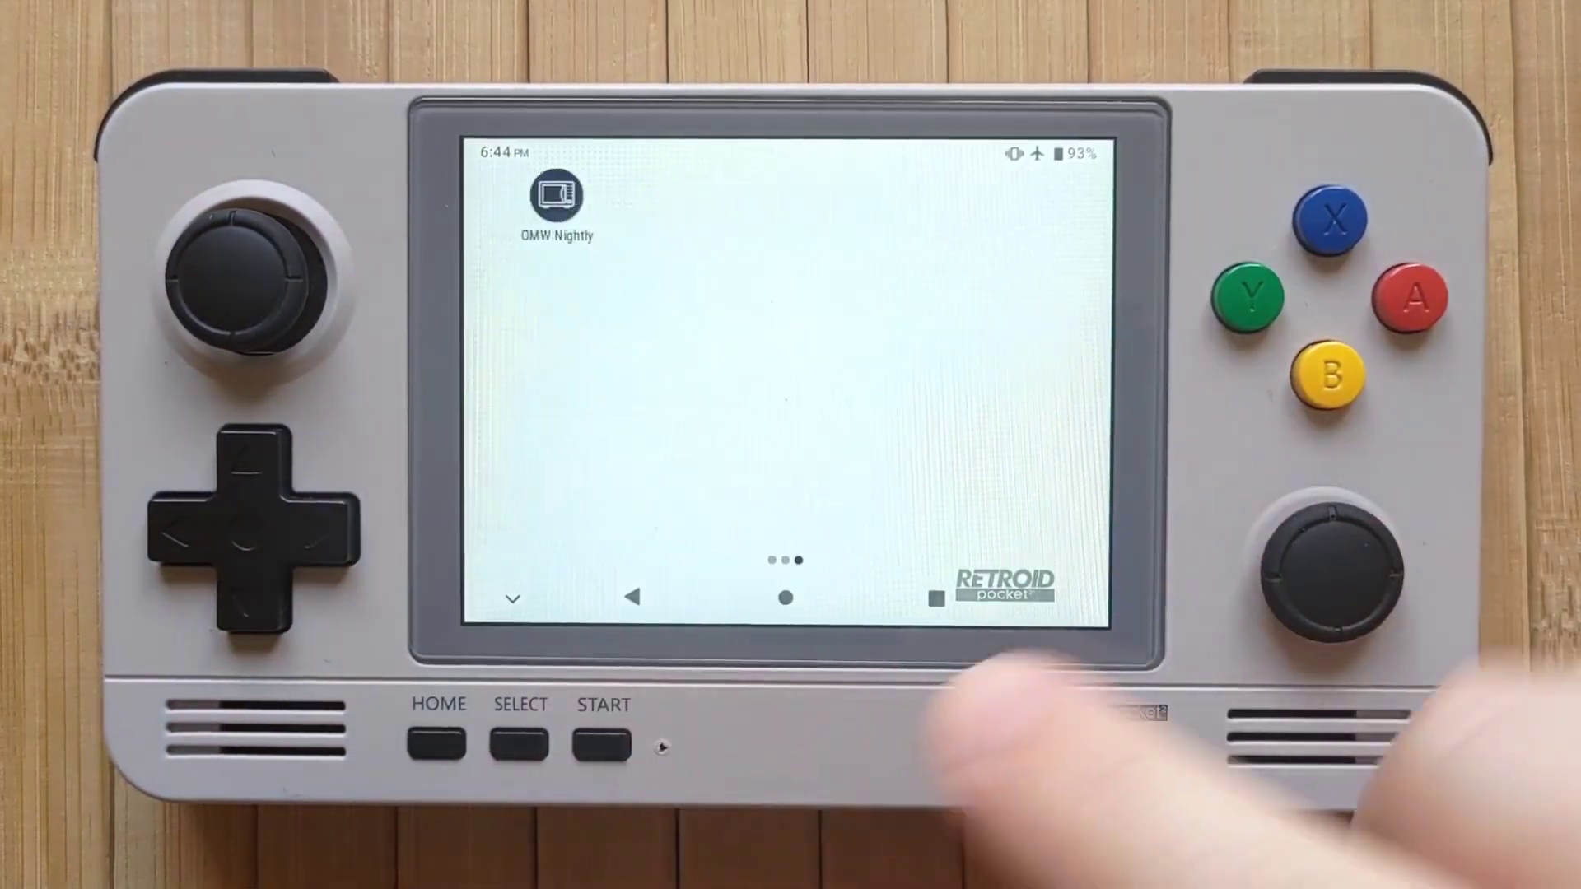
In OMW Nightly, order the mod plugins as Tamriel_Data, TR_Mainland, TR_Mainland_2101_hotfix, TR_Factions, TR_Preview, TR_Travels_(Preview_and_Mainland).esp.
left_click(556, 195)
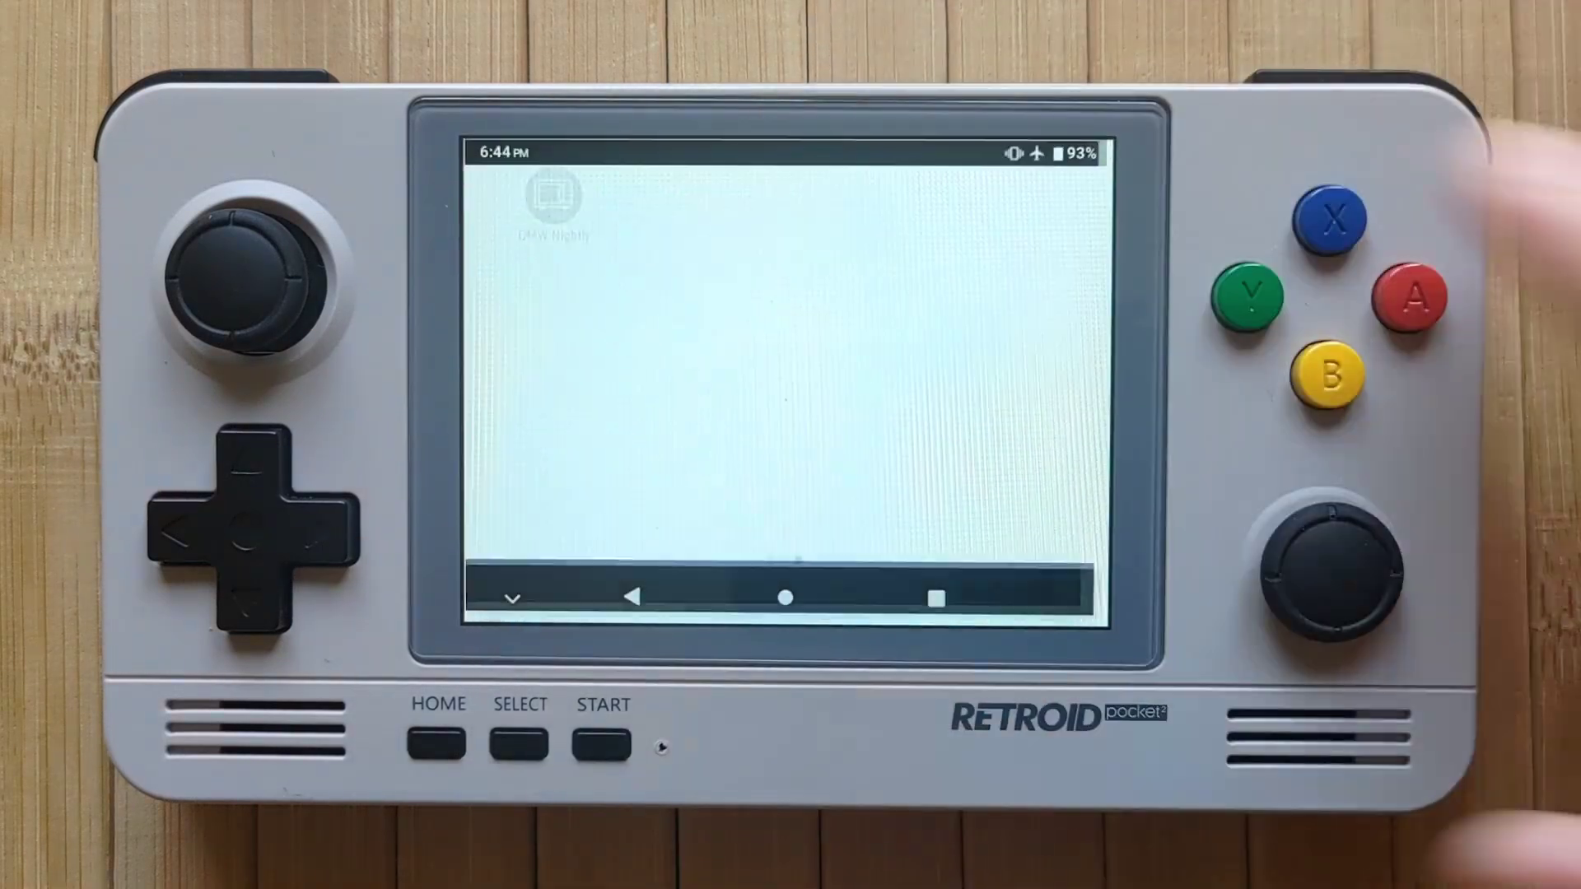
left_click(593, 461)
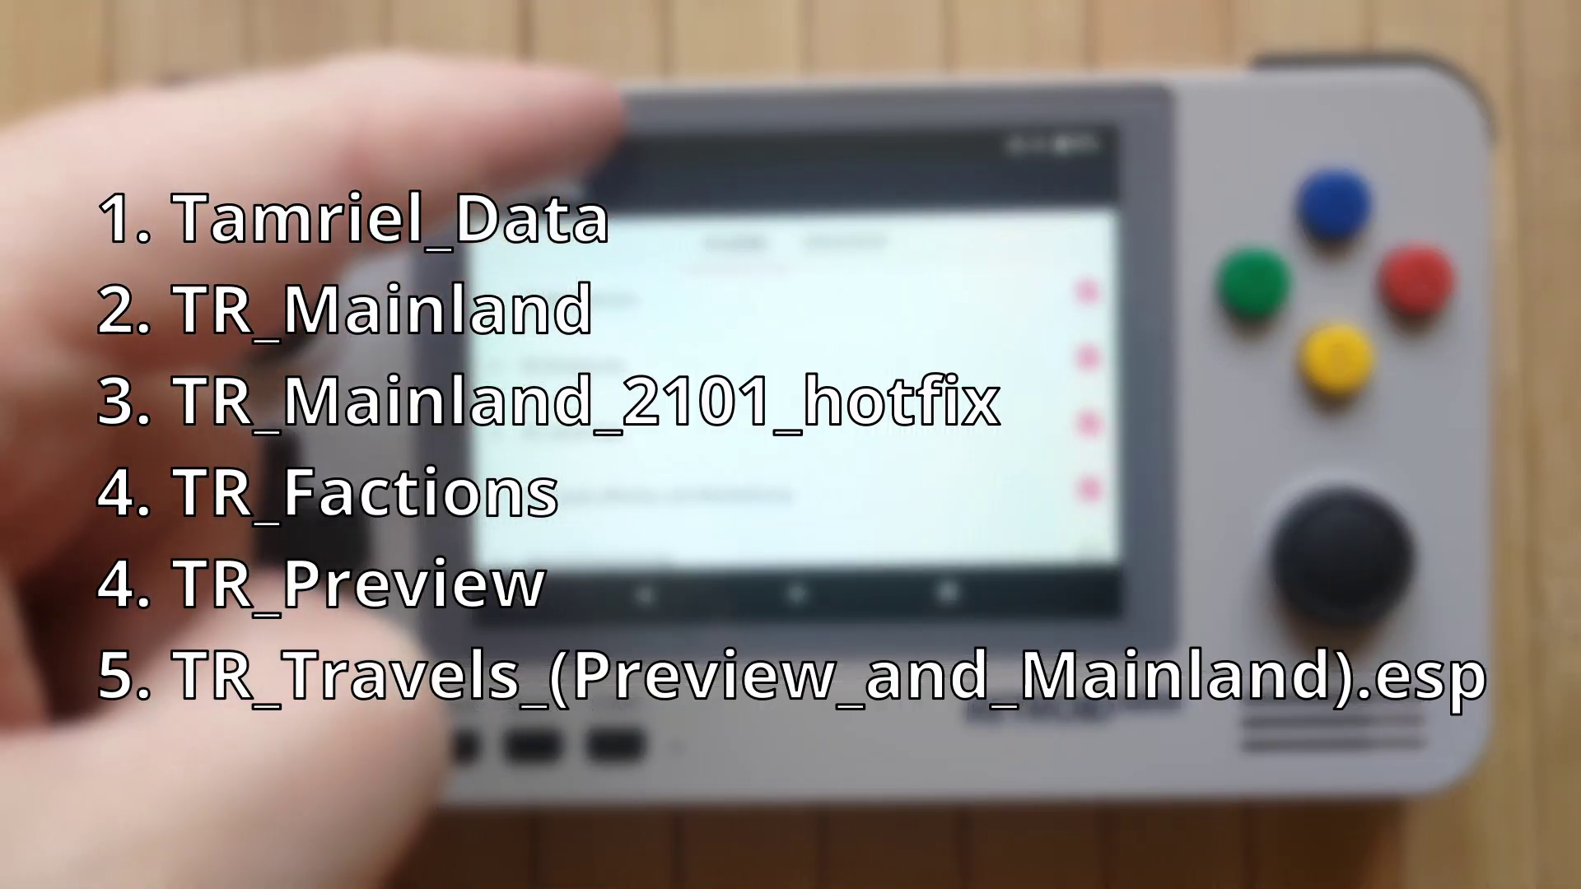
left_click_drag(568, 473, 568, 440)
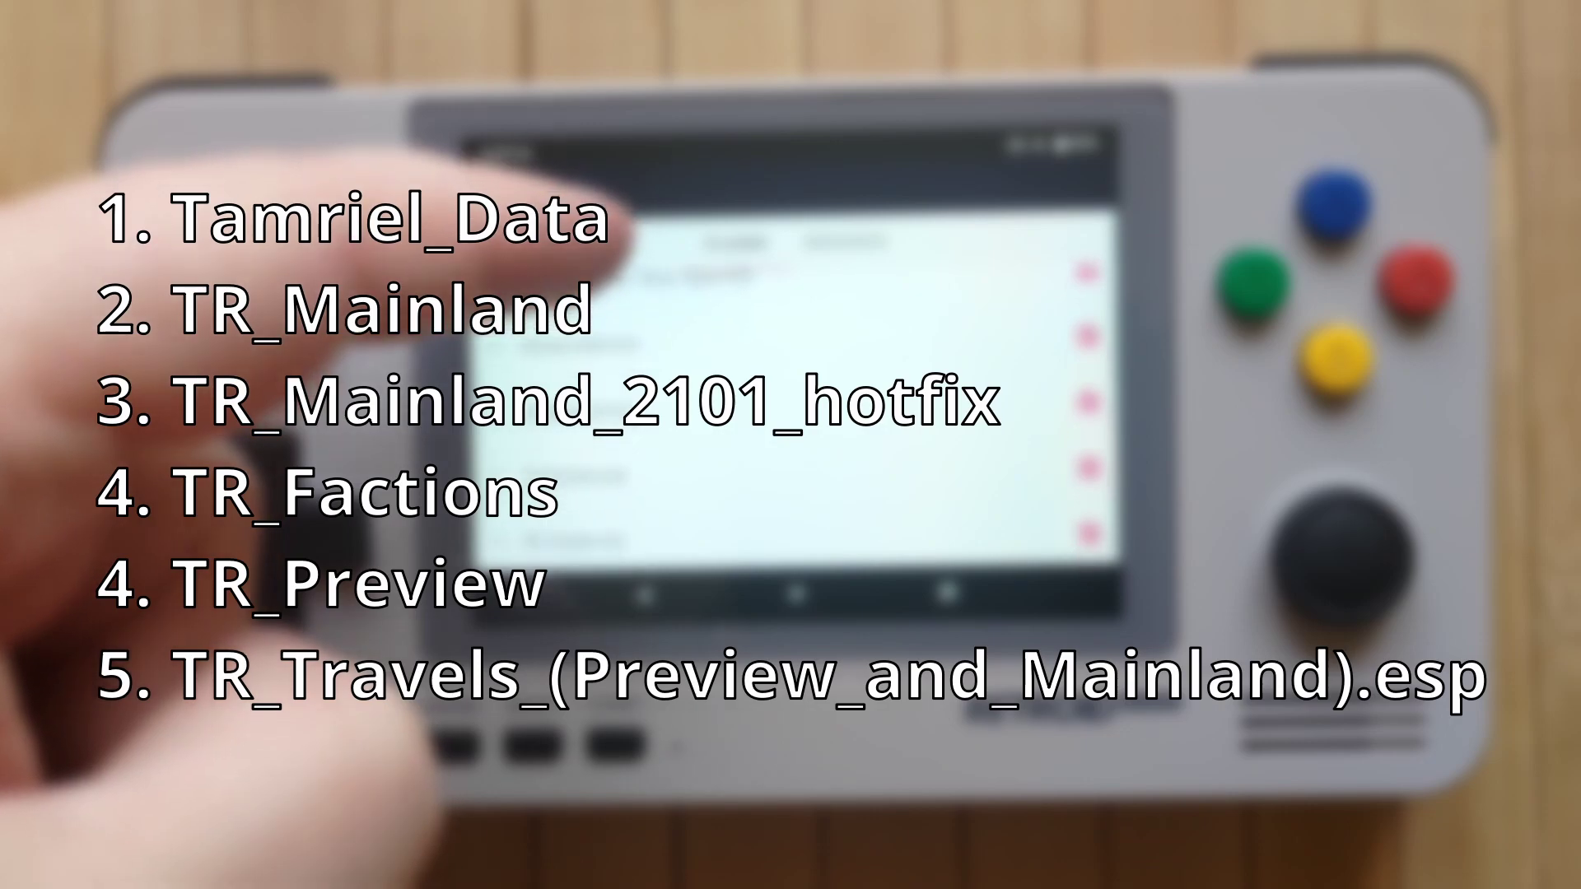
left_click_drag(593, 197, 609, 149)
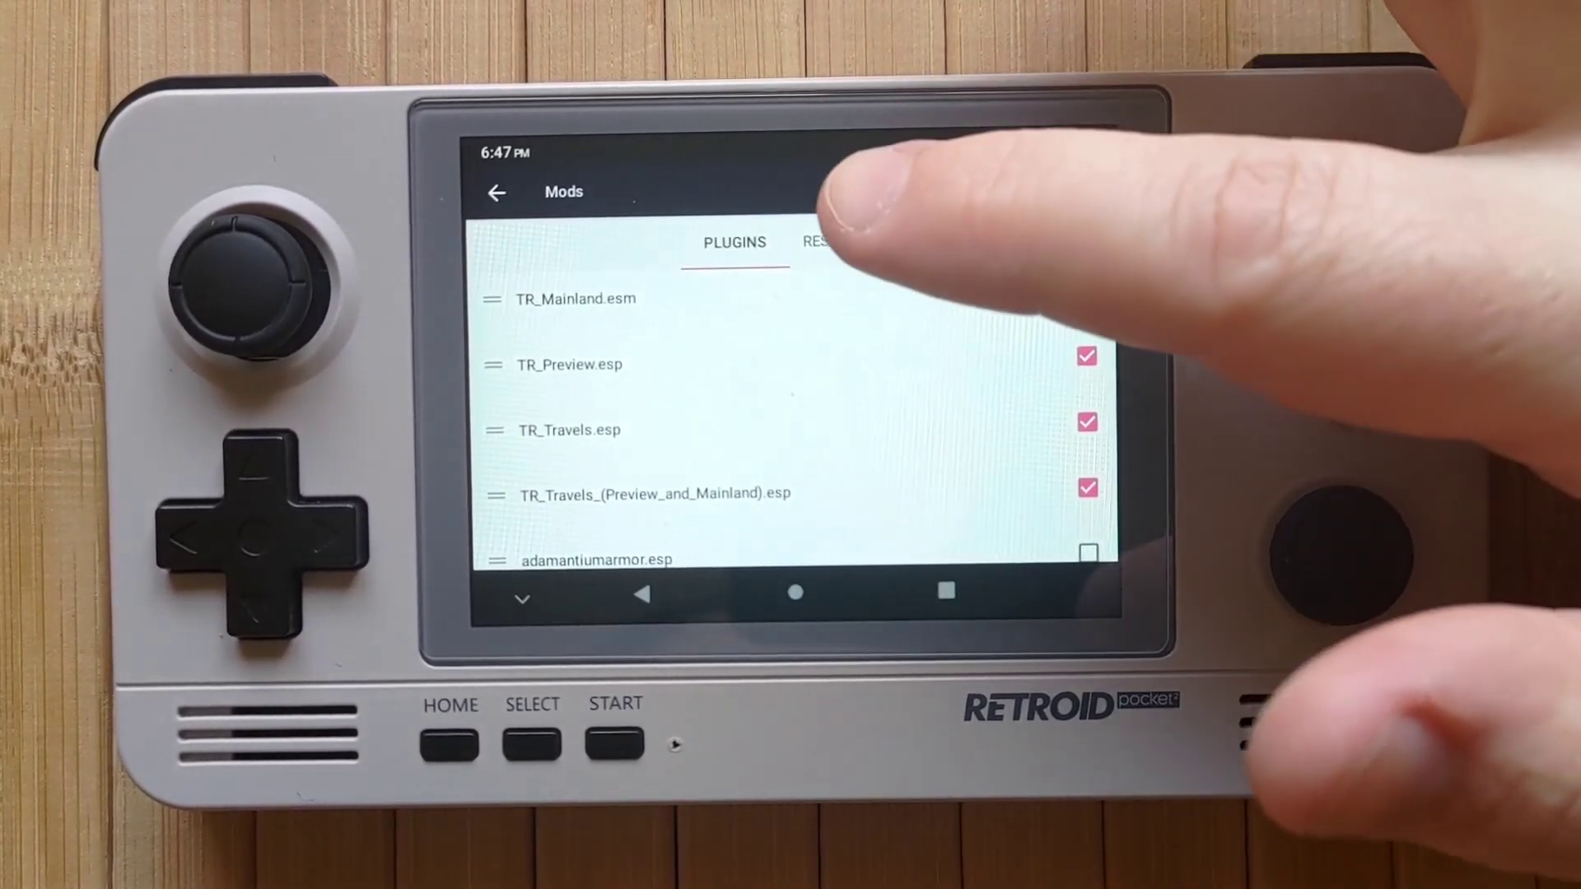
Enable the PT_Data.bsa and TR_Data.bsa resources and return to the launcher settings.
left_click(847, 240)
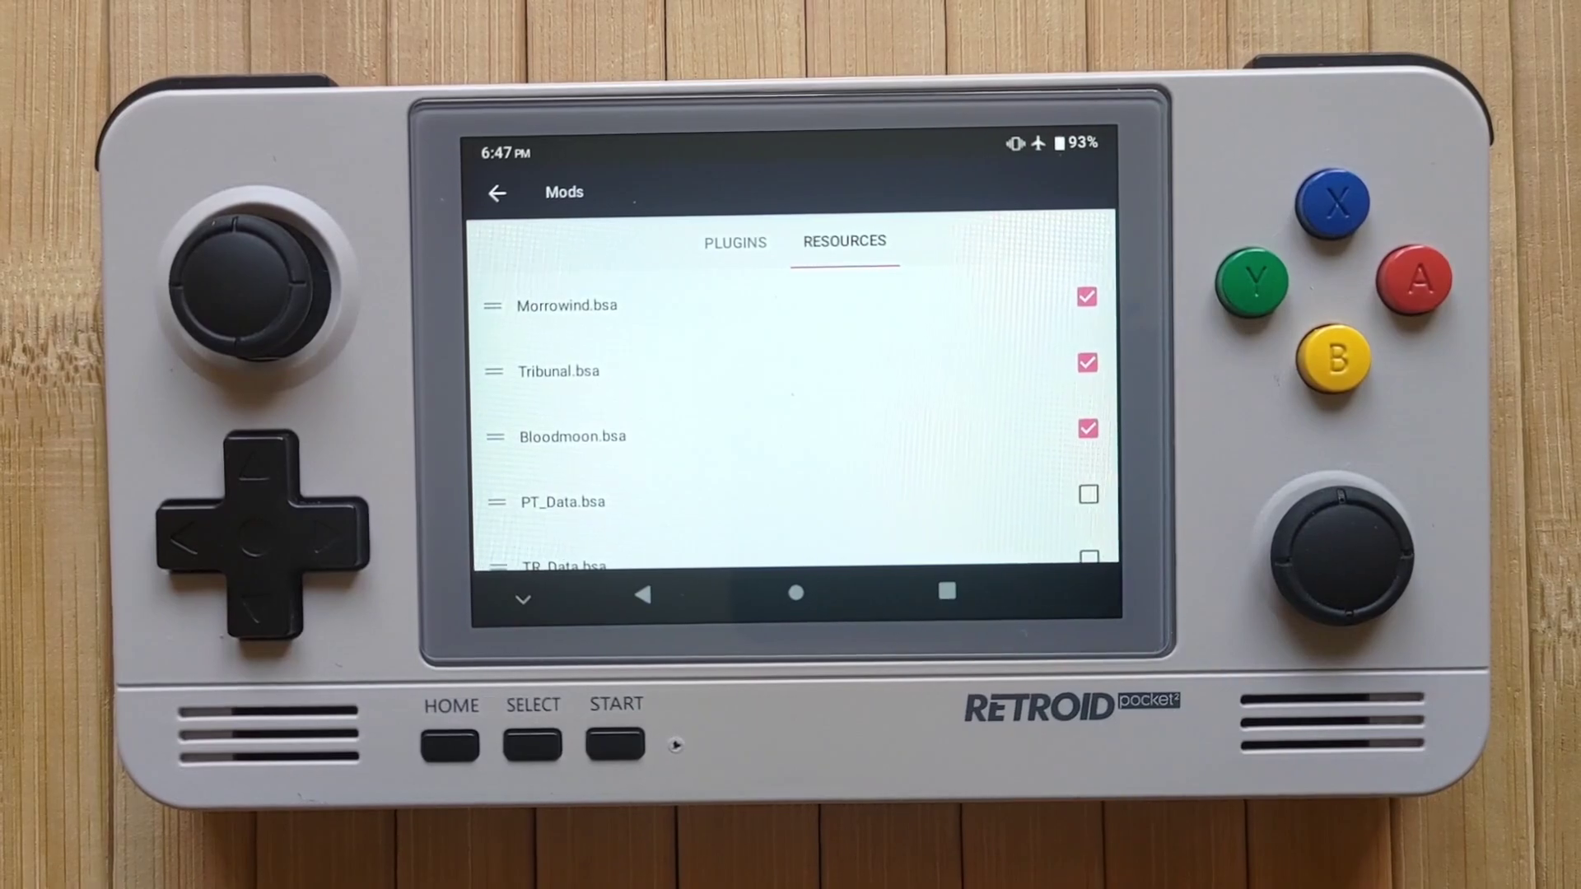
left_click_drag(658, 535, 670, 388)
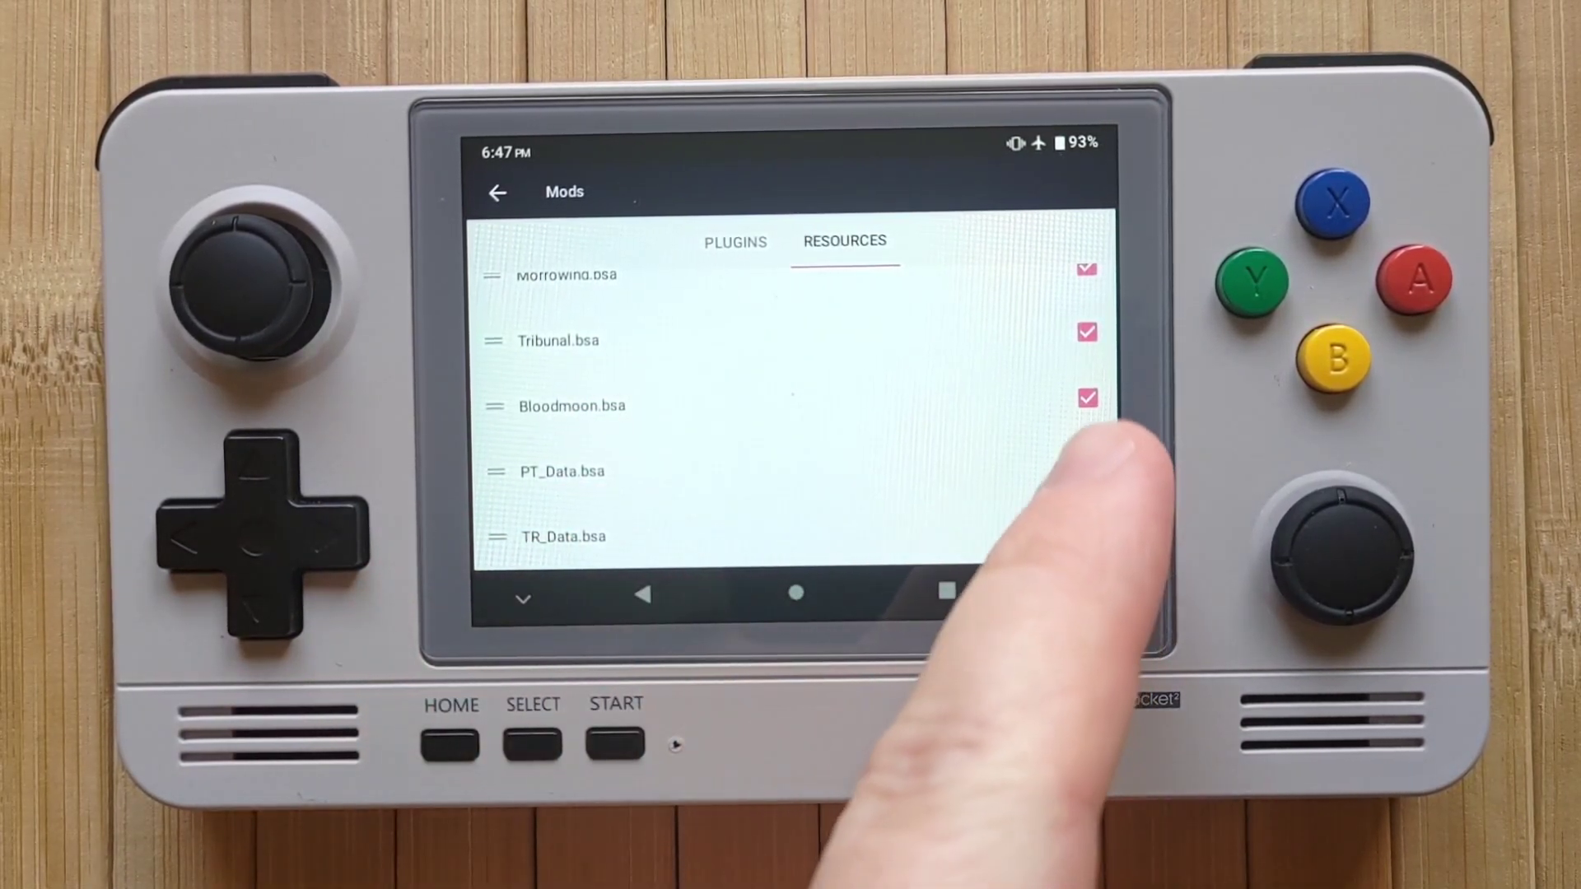
left_click(1089, 463)
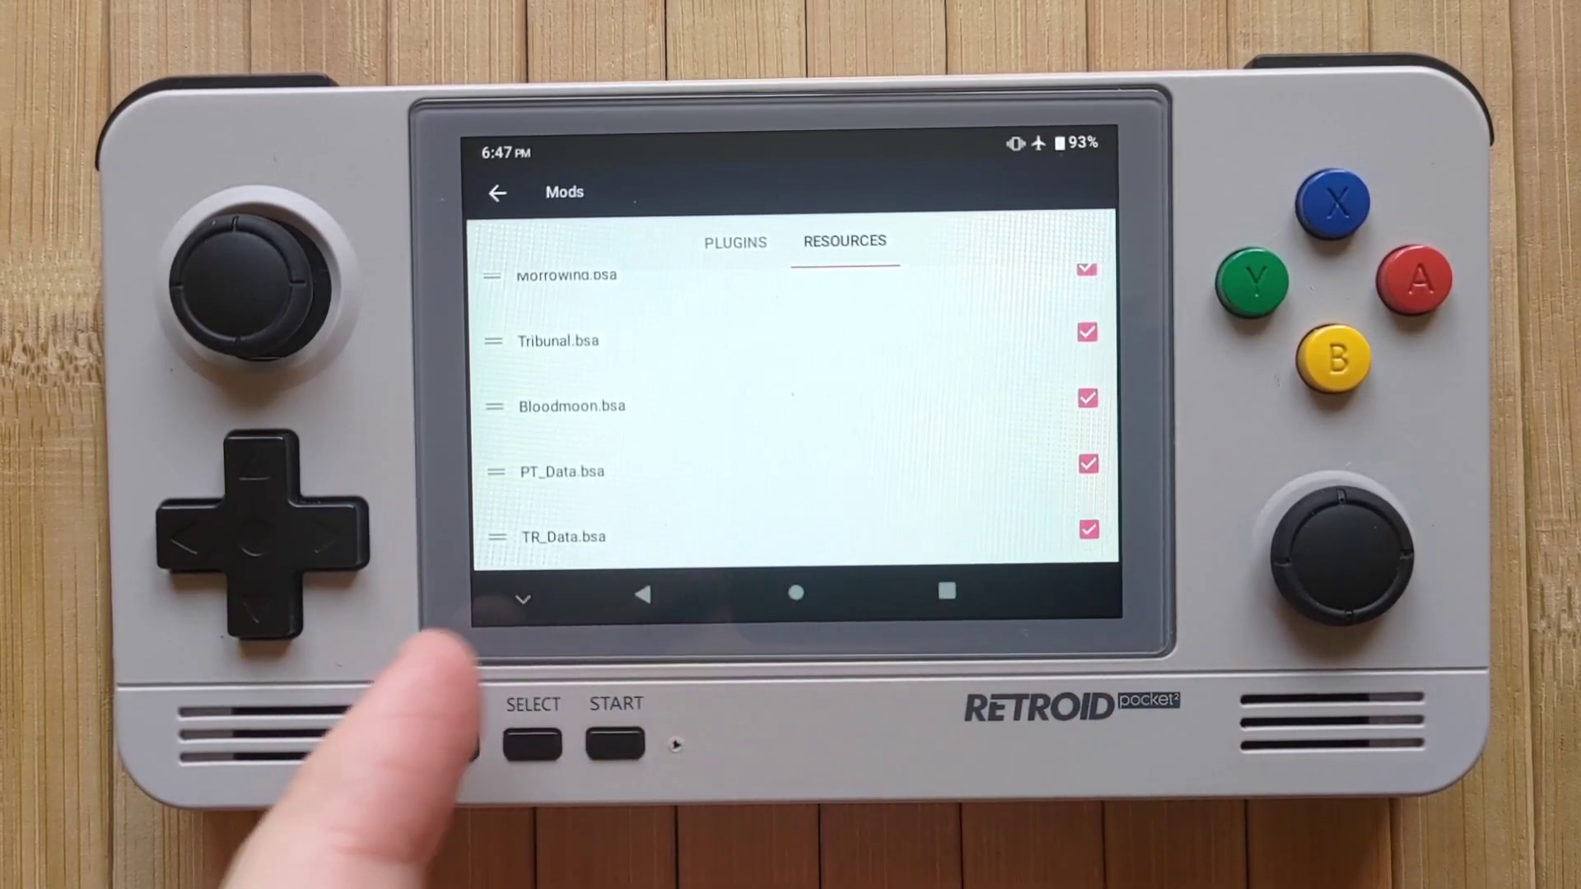
left_click(642, 593)
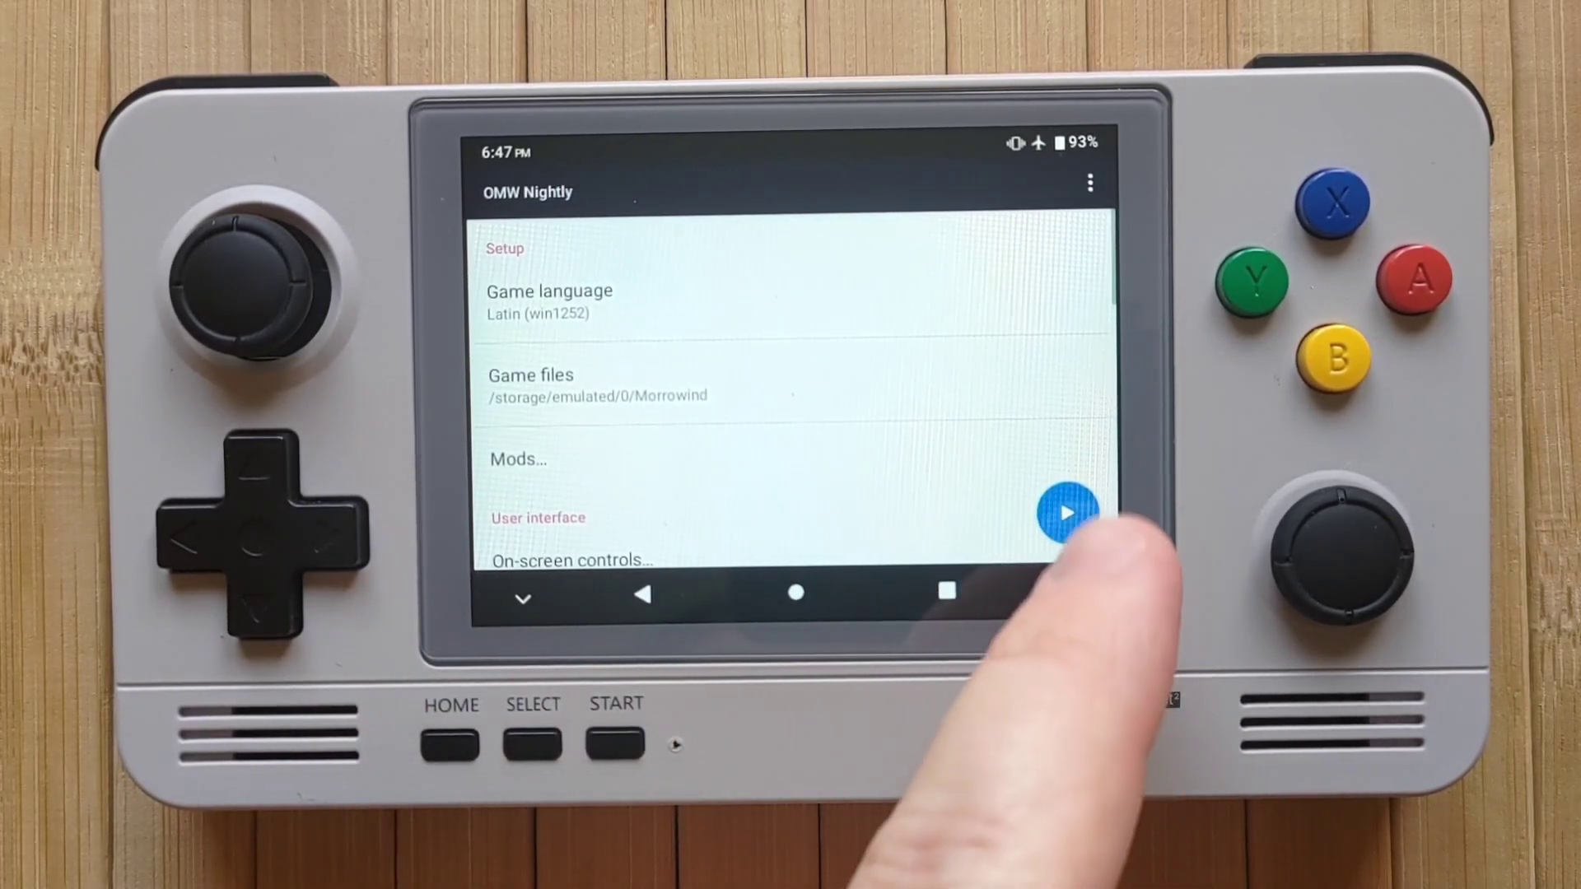
Start Morrowind and enlarge the in-game world map to examine the added mainland.
left_click(1067, 513)
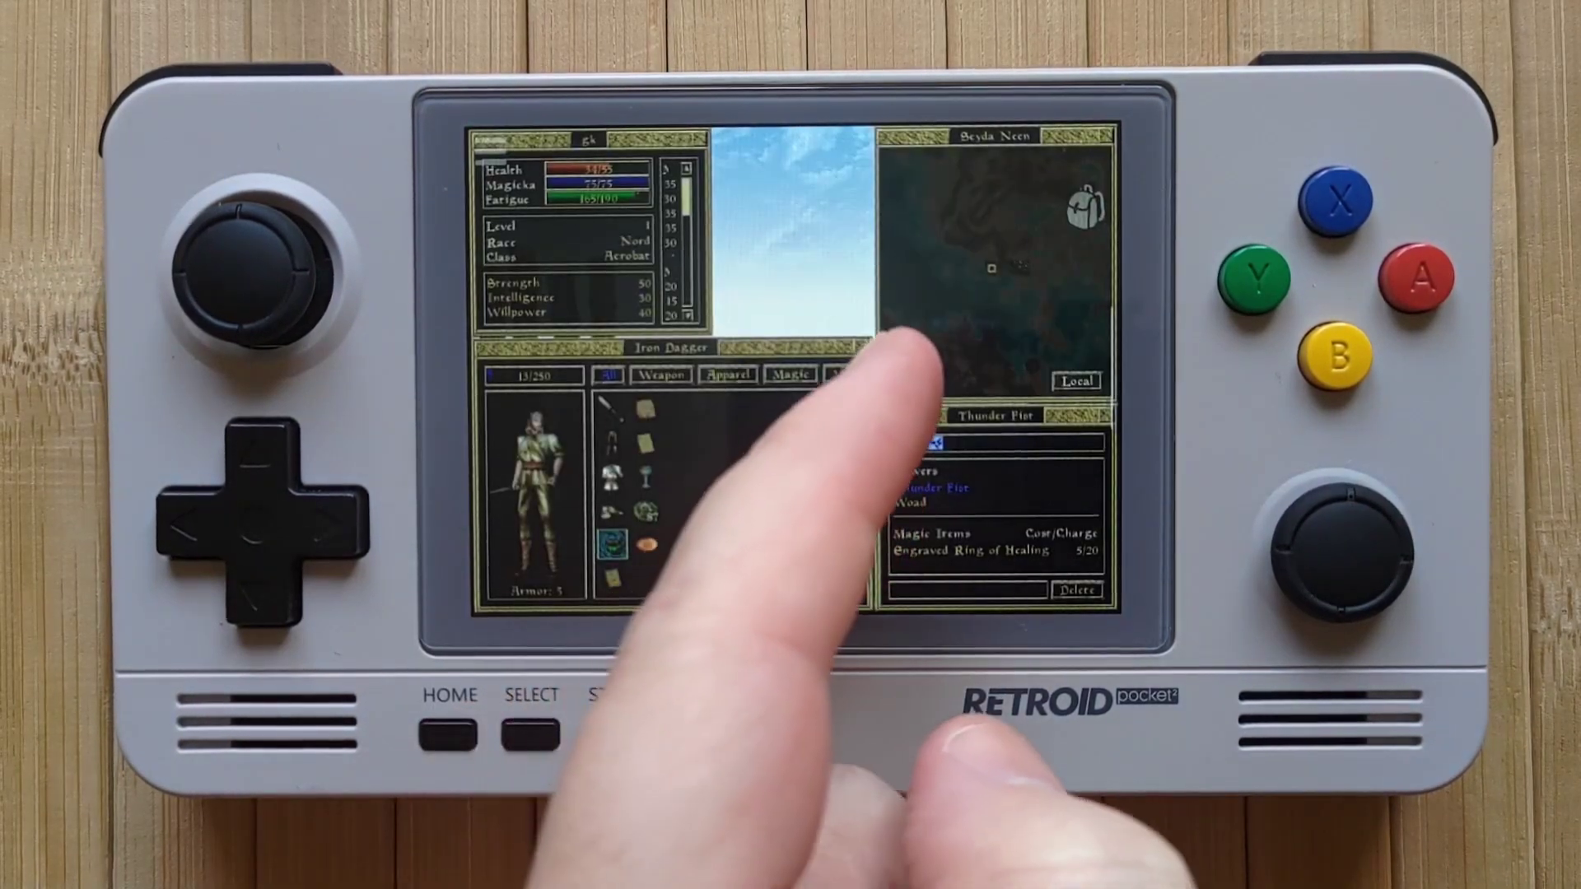
left_click_drag(872, 397, 529, 547)
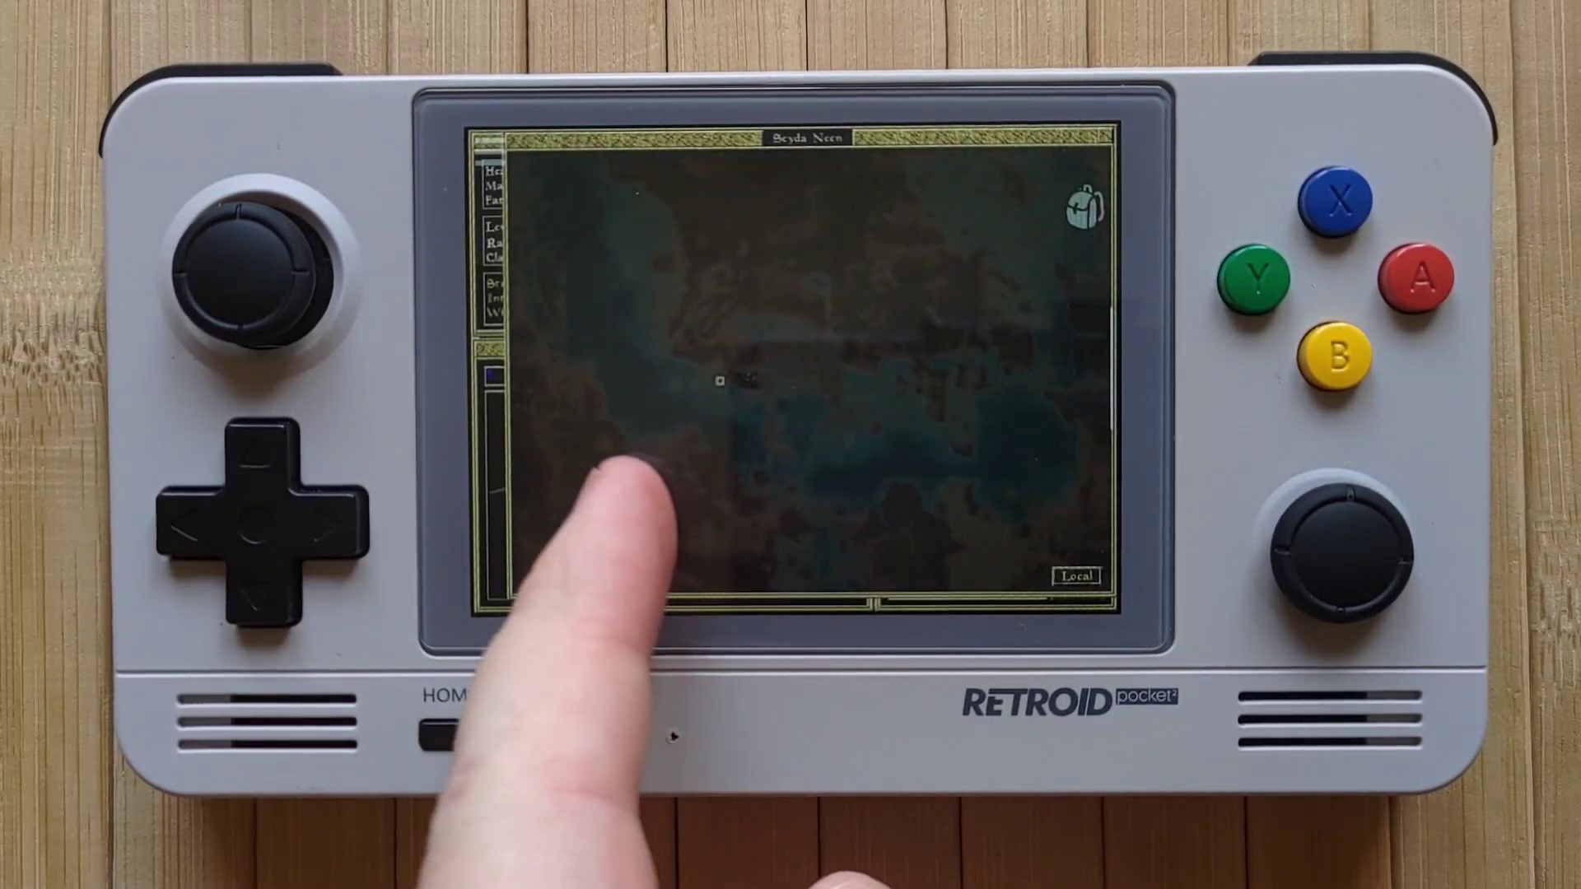
mouse_move(639, 466)
left_mouse_down()
mouse_move(560, 354)
mouse_move(601, 336)
mouse_move(757, 345)
mouse_move(856, 482)
mouse_move(634, 546)
left_mouse_up()
mouse_move(970, 381)
left_mouse_down()
mouse_move(629, 448)
mouse_move(568, 437)
mouse_move(811, 423)
mouse_move(953, 247)
left_mouse_up()
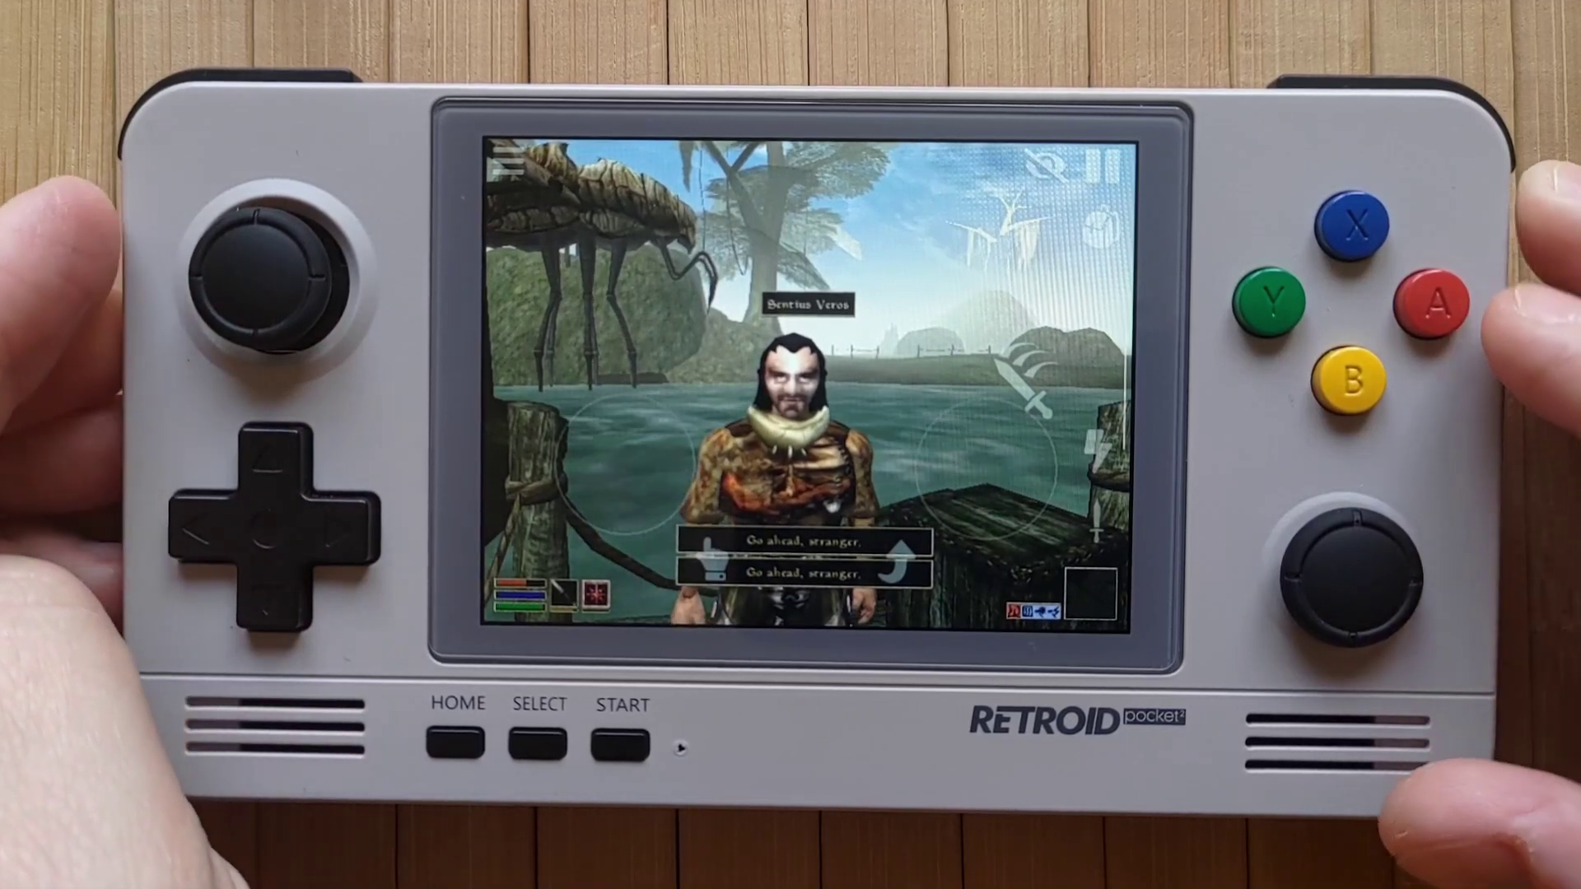
Talk to the Coastguard shipmaster on the dock and travel by ship.
left_click(1431, 303)
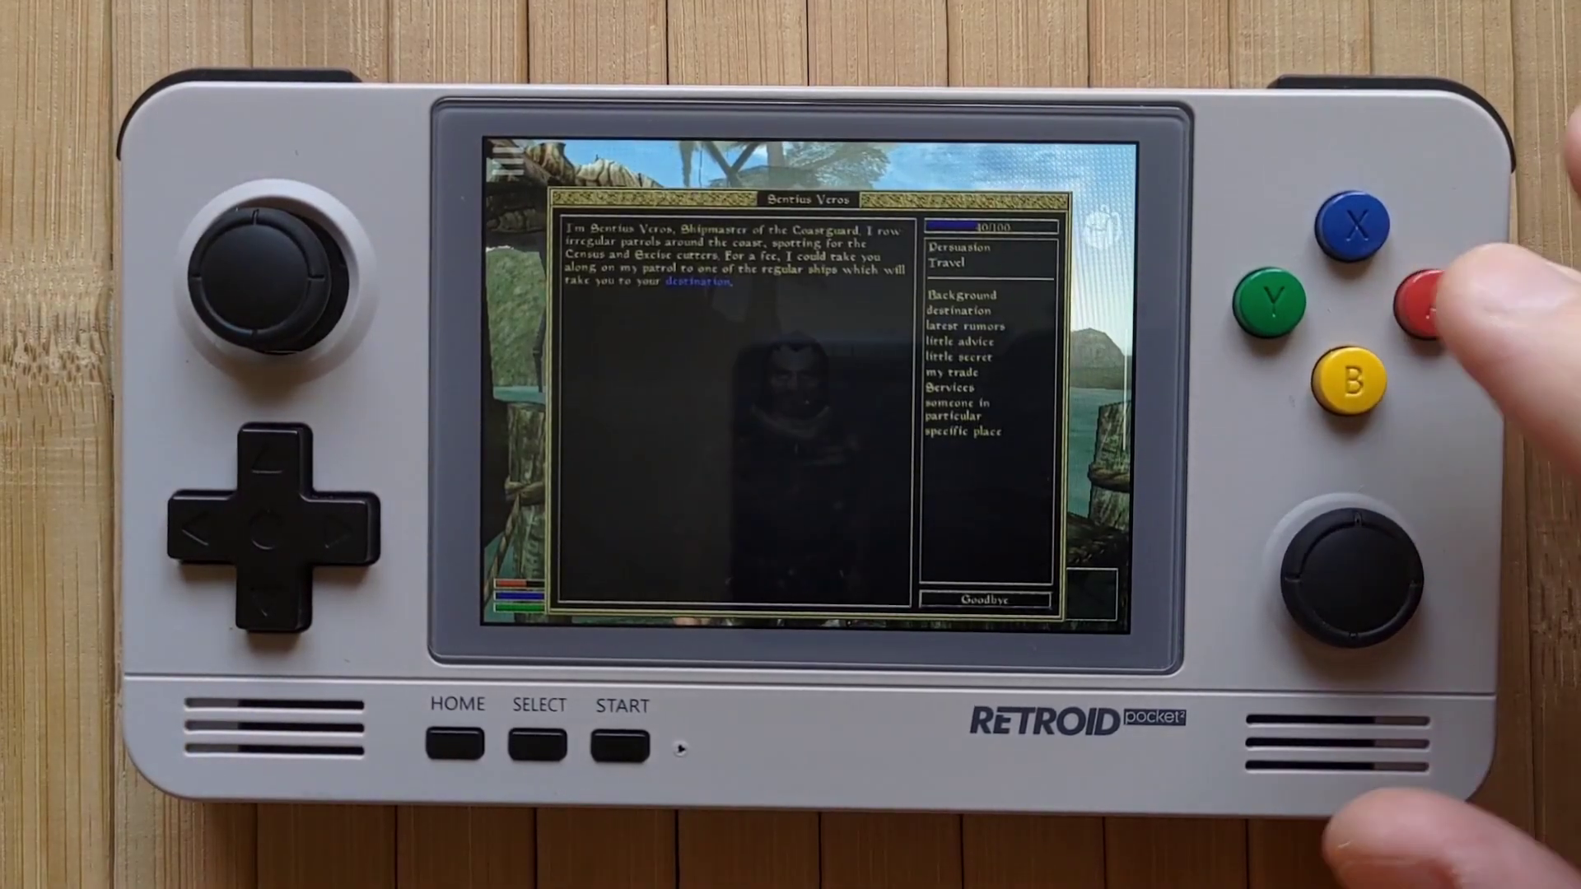
left_click(947, 262)
left_click(924, 237)
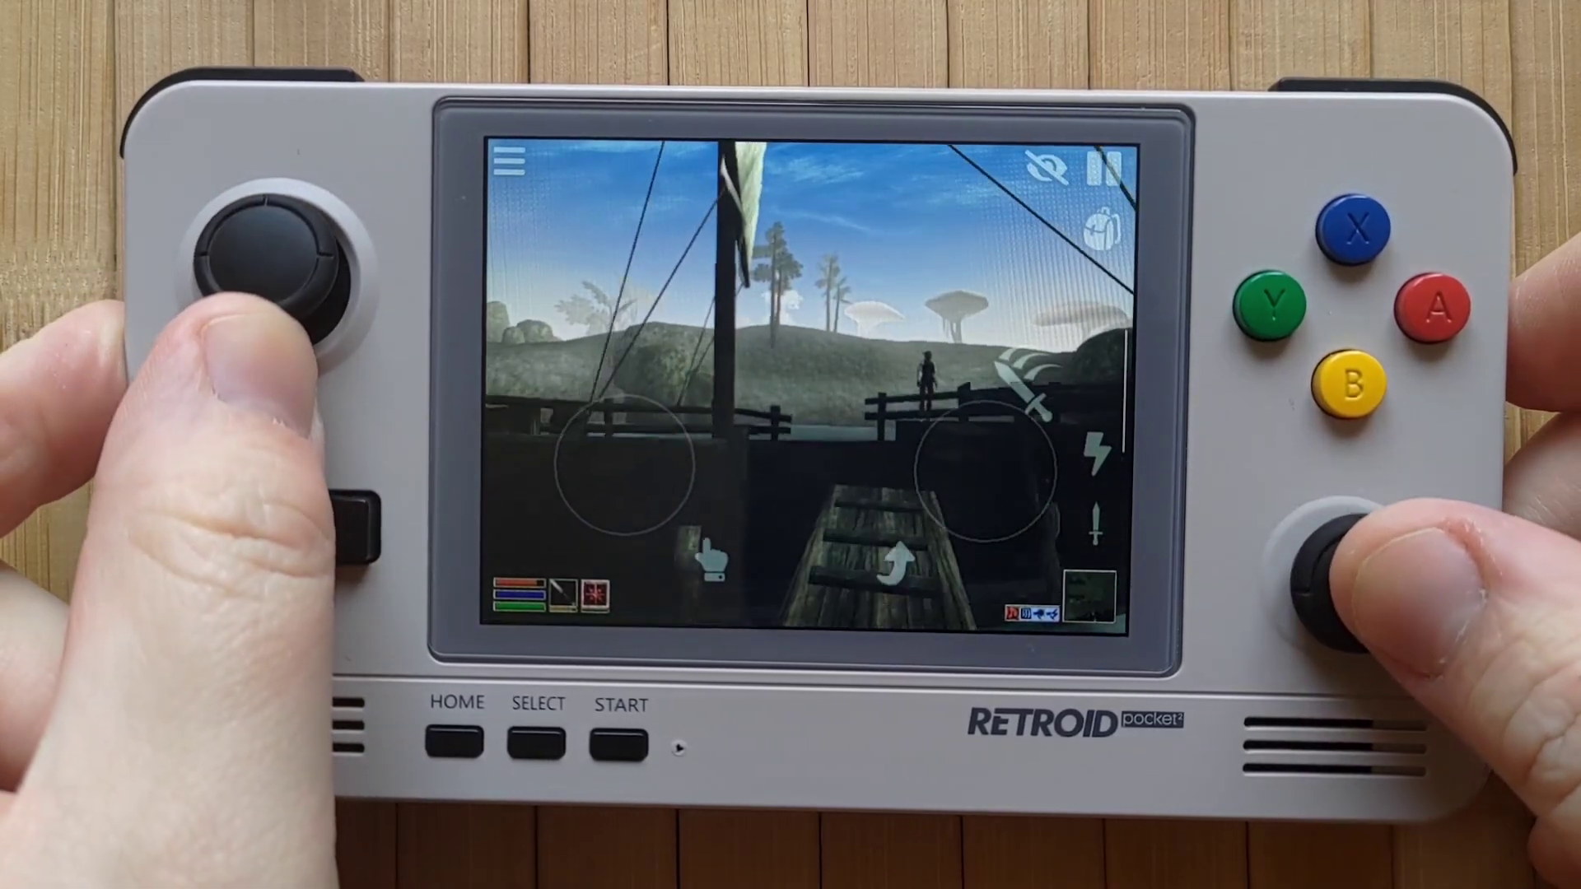
Walk to the next travel provider on the dock, travel to Old Ebonheart, Docks, and look around the city.
key("Up")
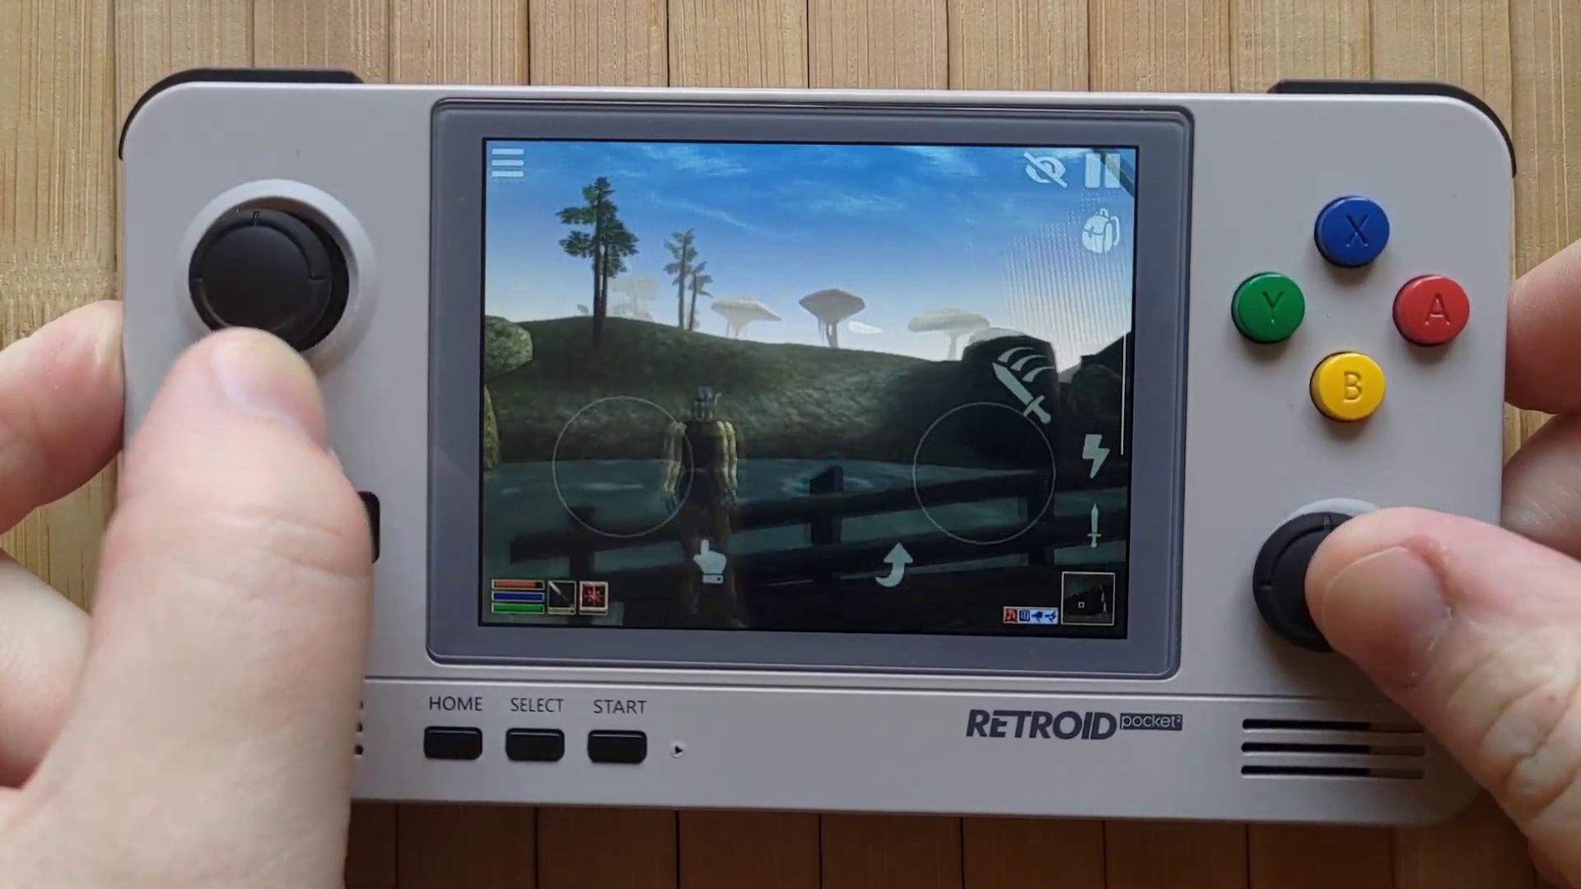
key("Up")
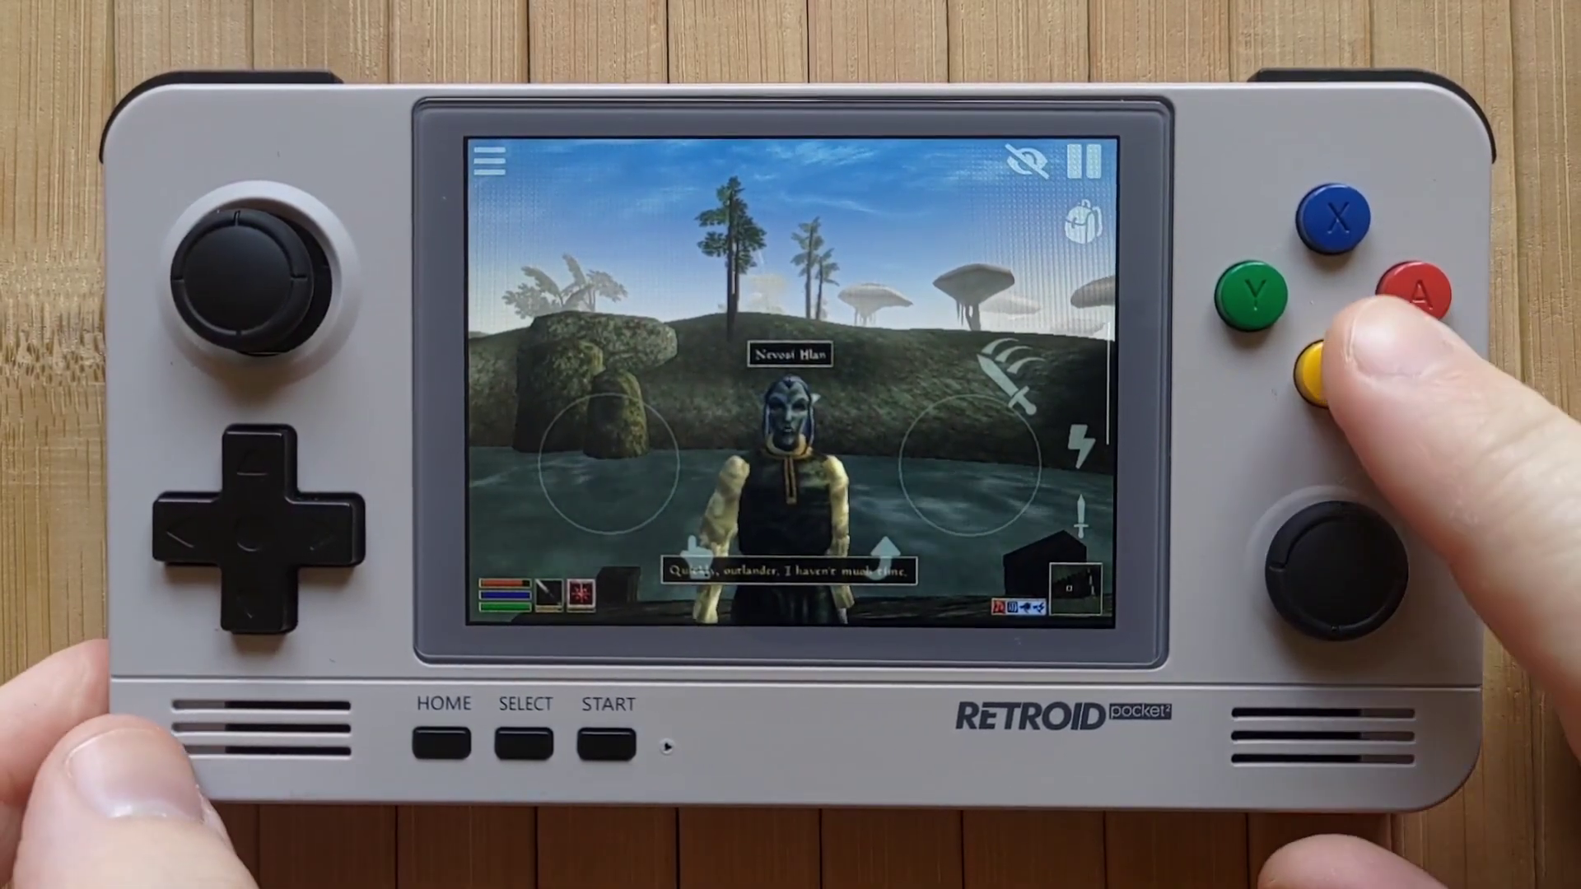
key("space")
left_click(939, 256)
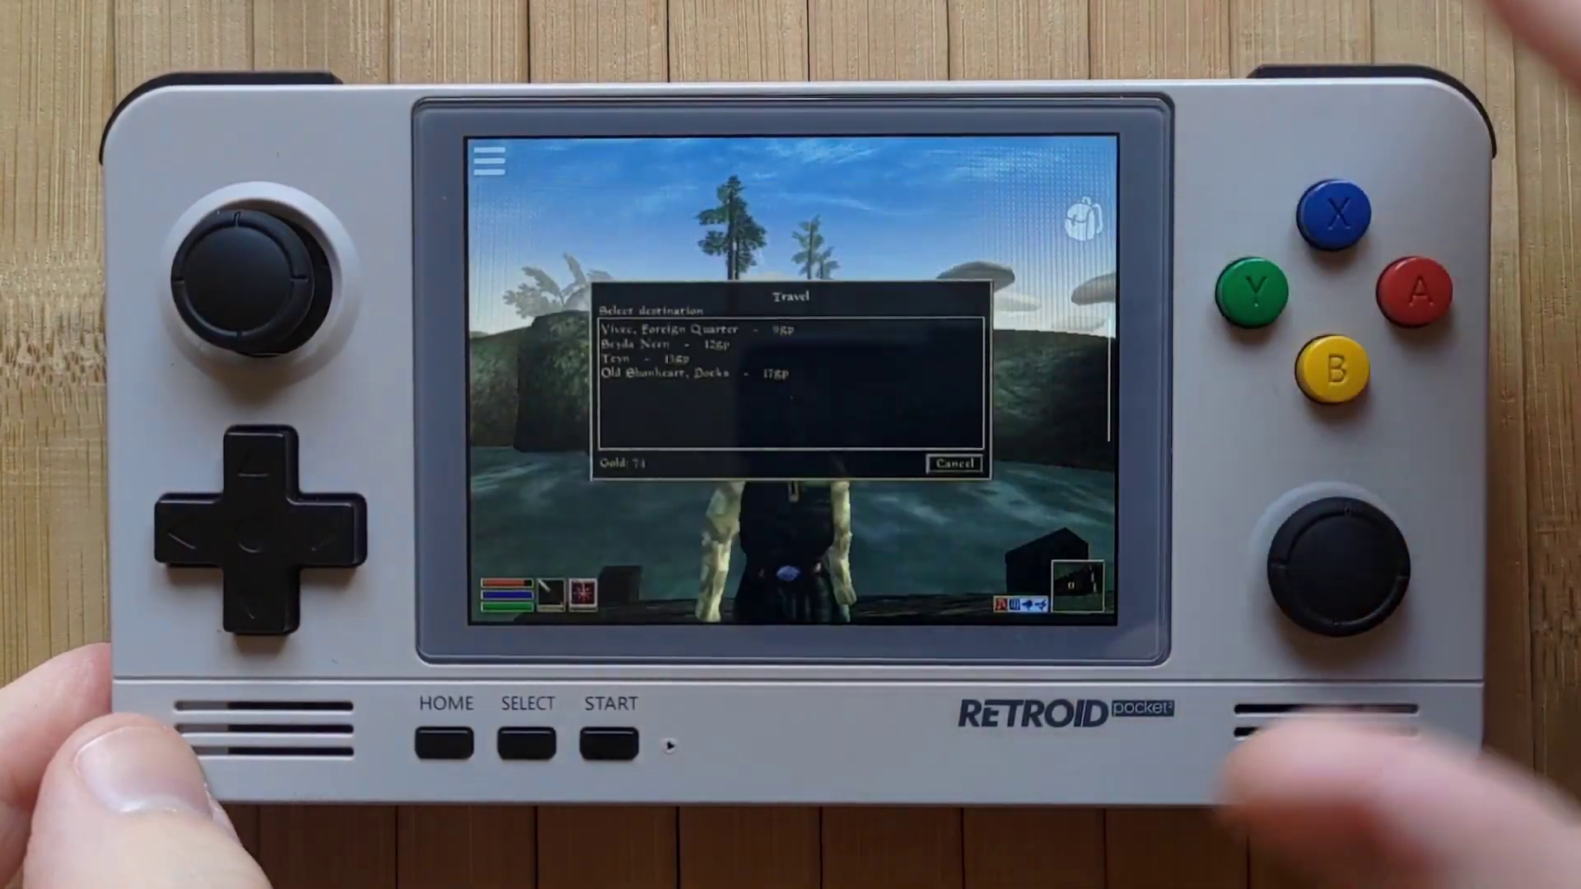
left_click(666, 373)
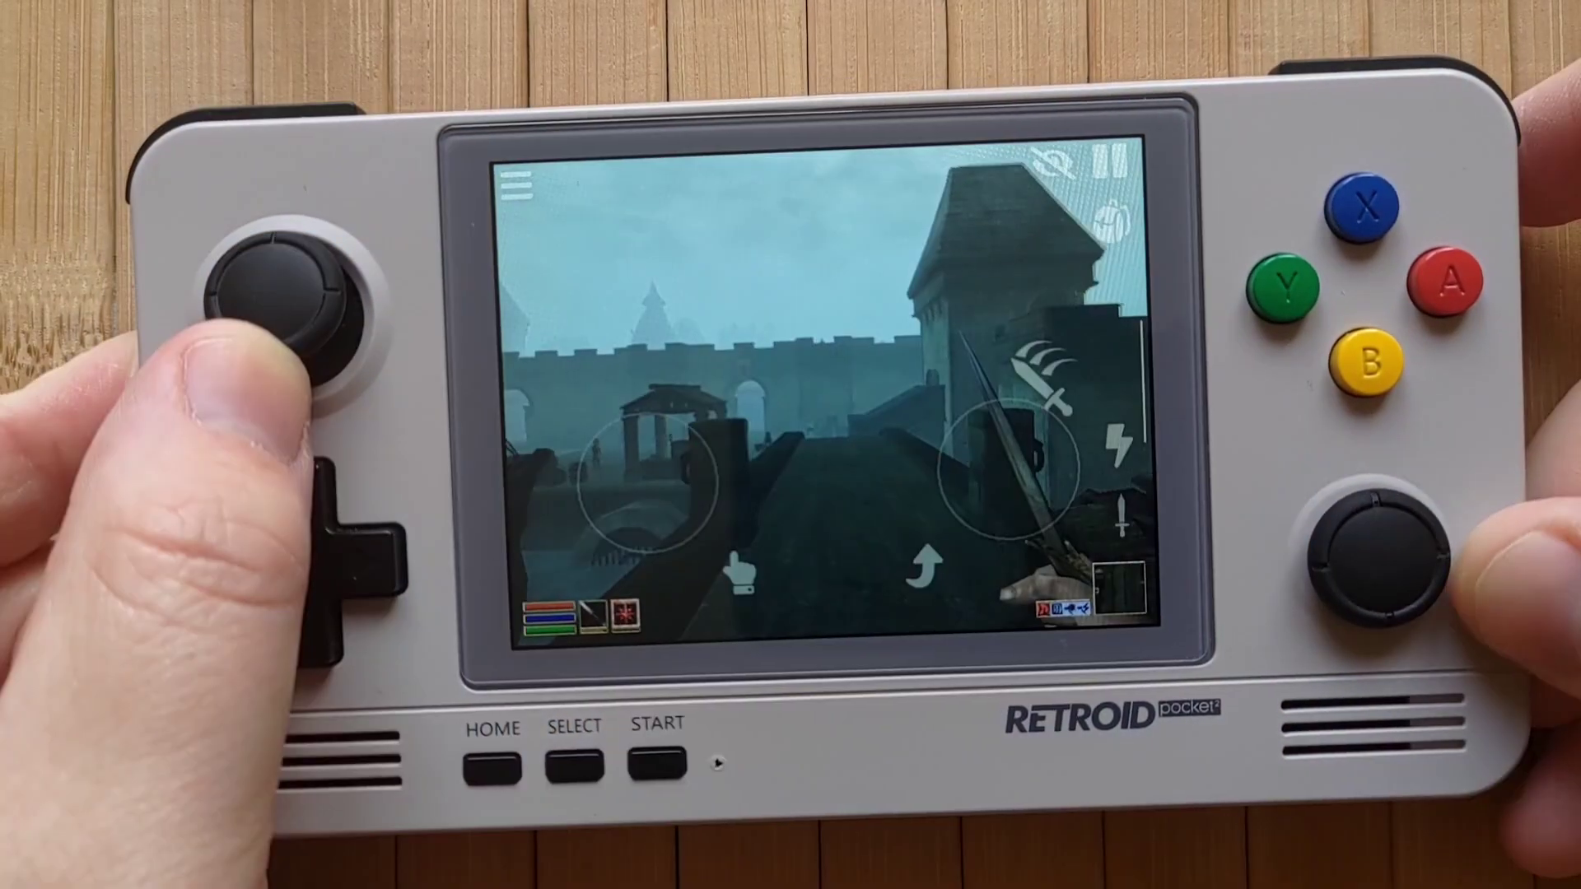
key("Left")
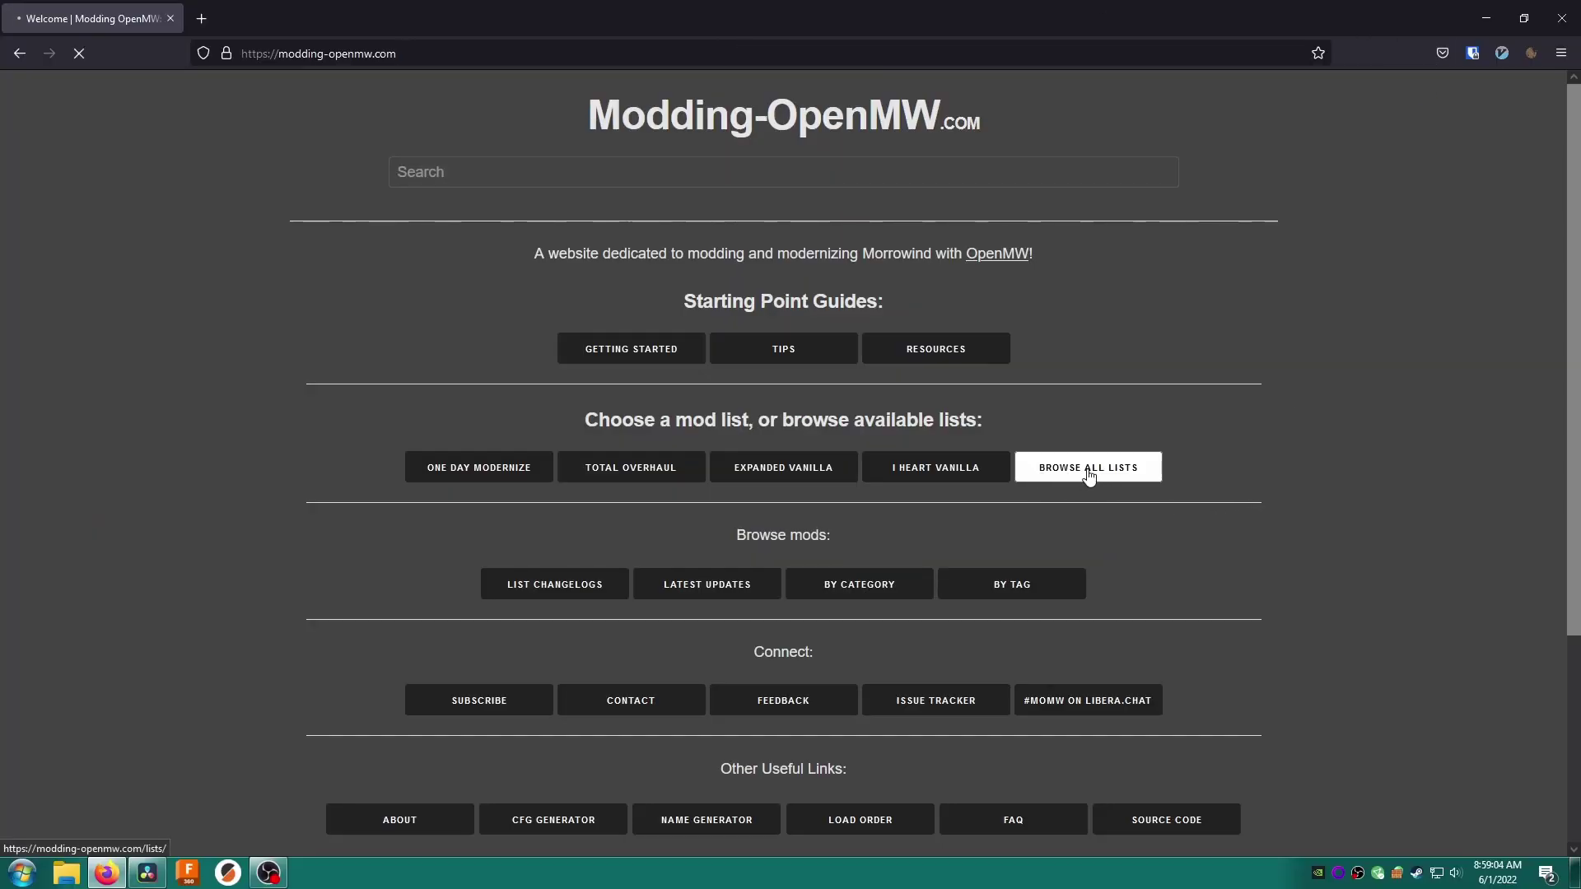
In Firefox on the PC, browse Modding-OpenMW's mod lists and examine the Expanded Vanilla list.
left_click(1088, 475)
middle_click(1445, 369)
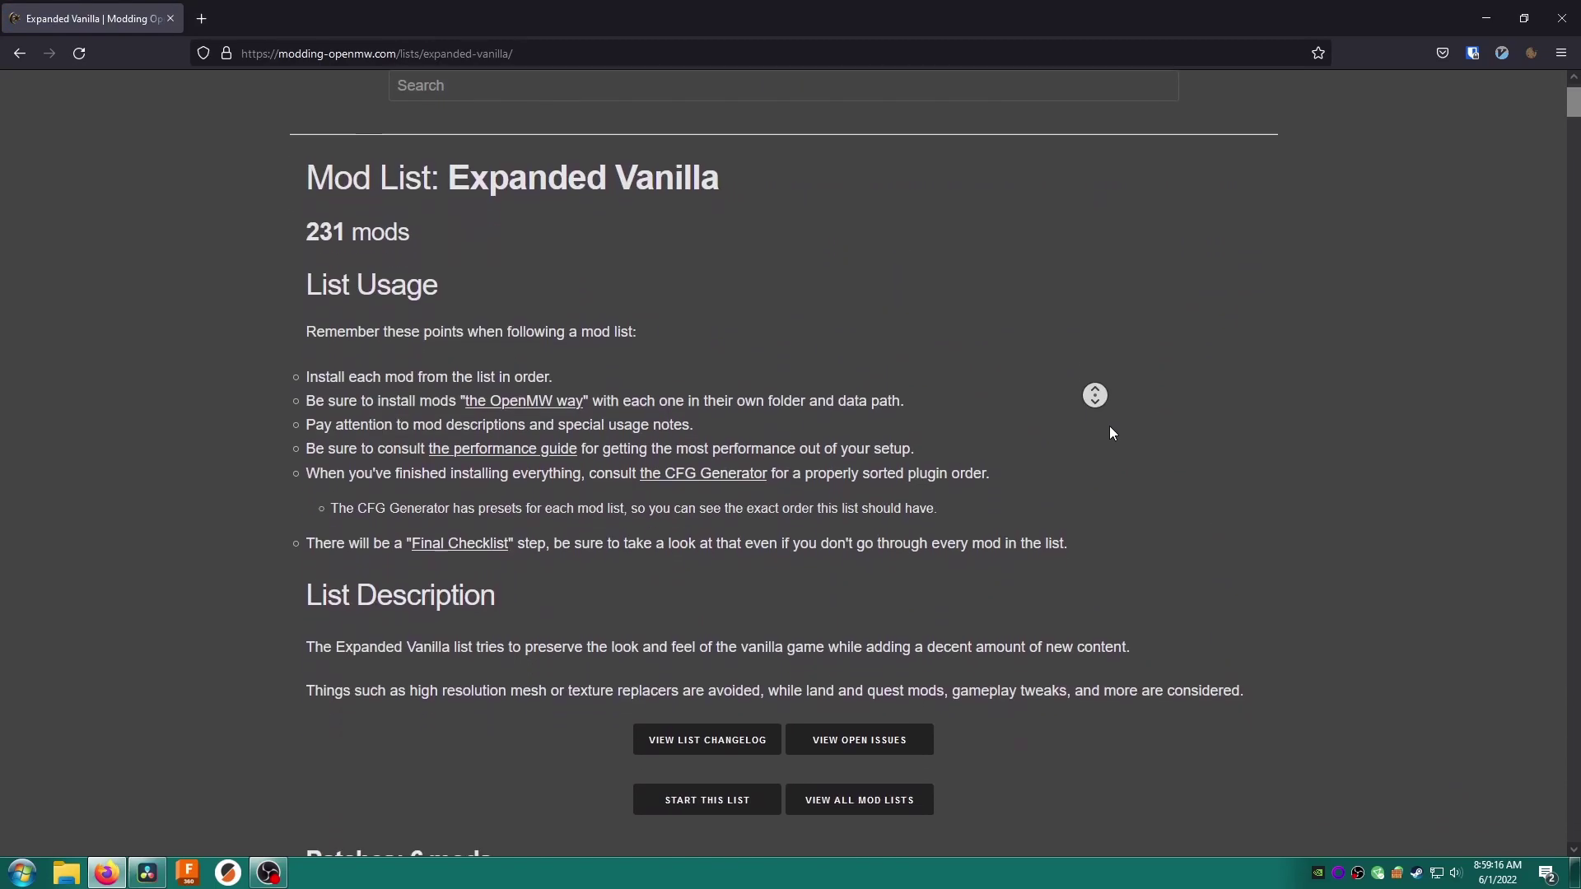
middle_click(1436, 303)
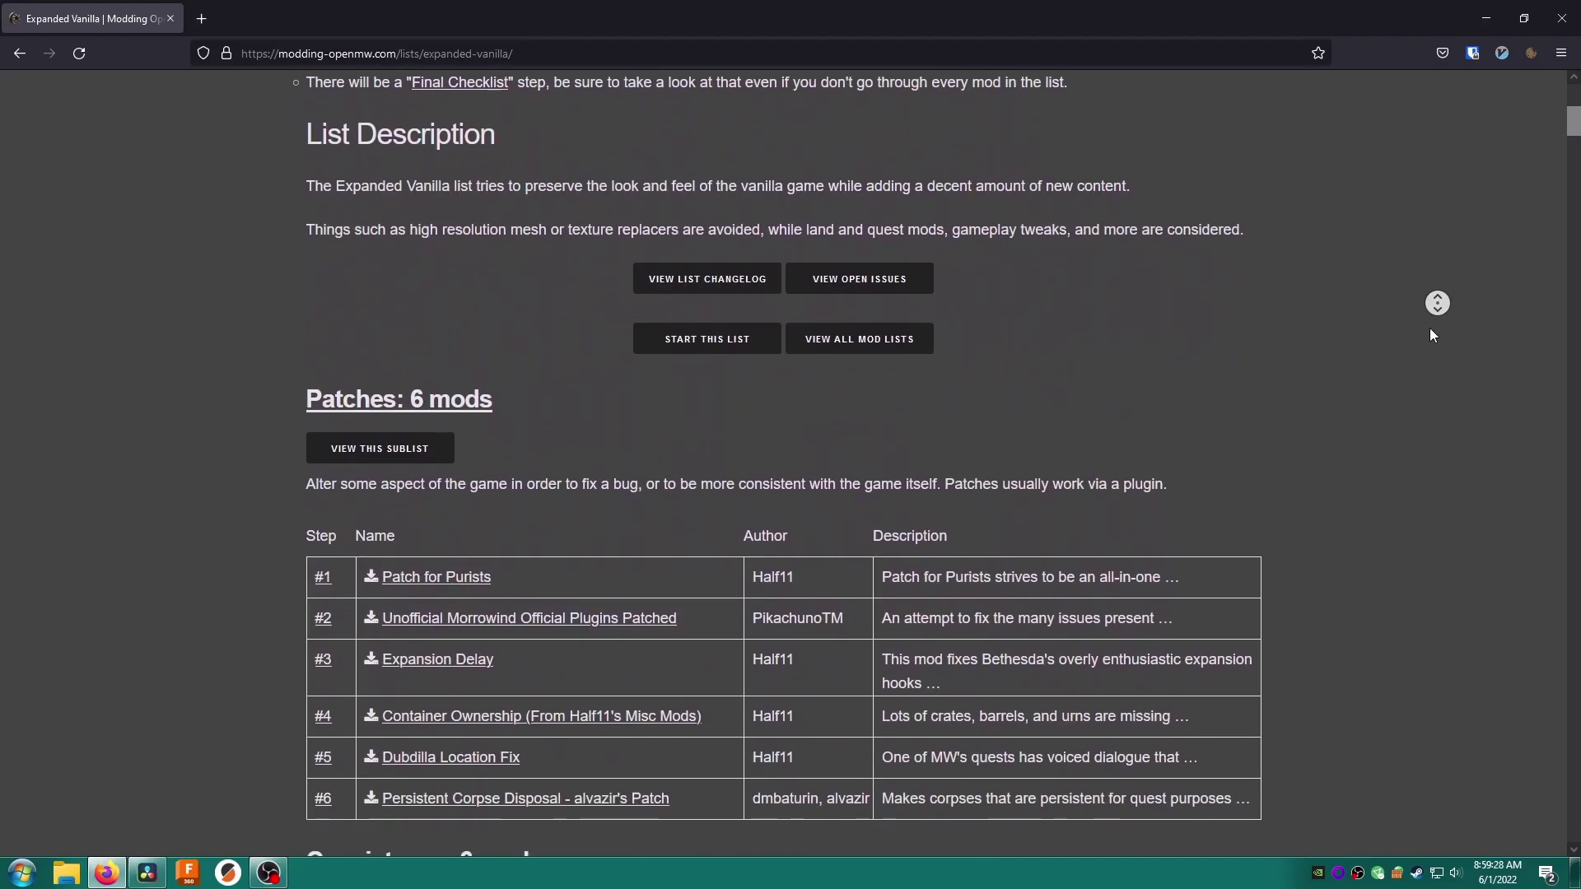